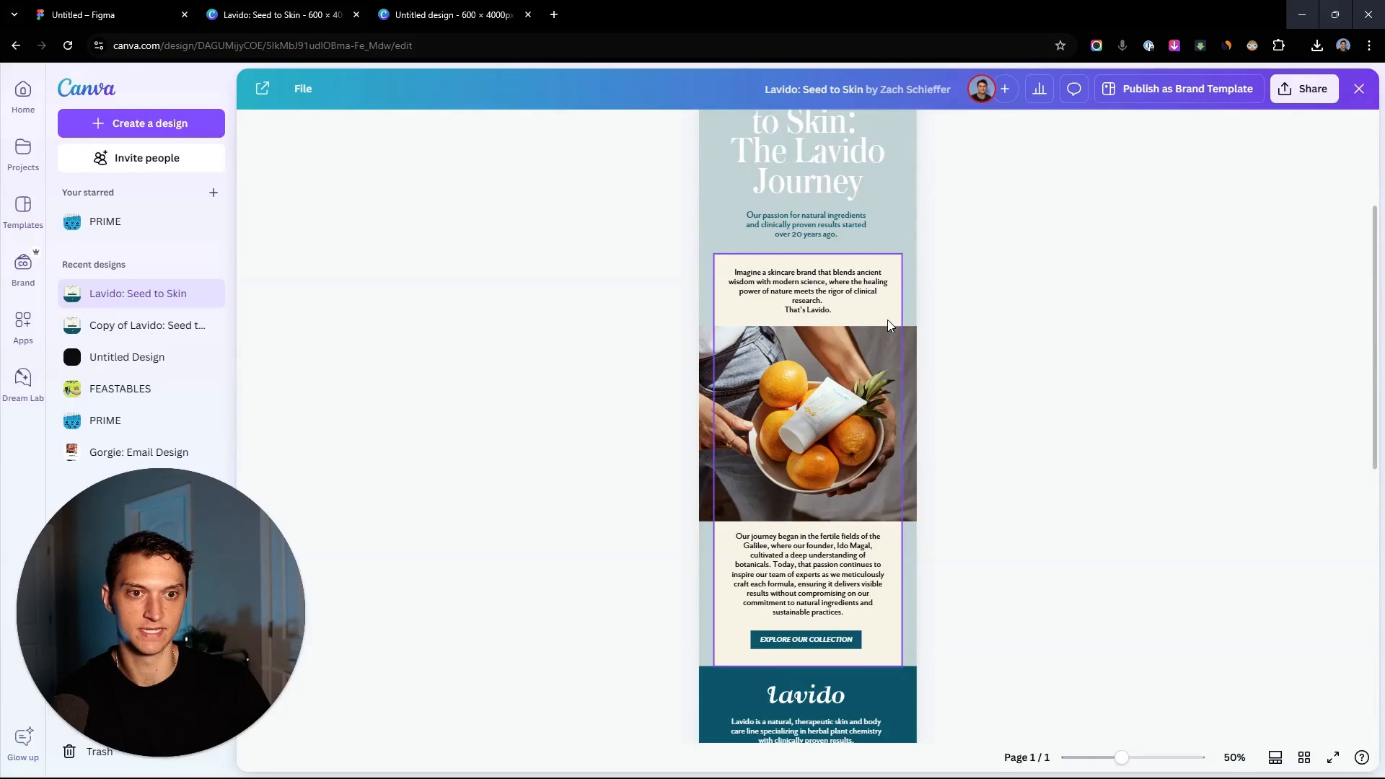
Examine the finished Lavido email design, from the logo and product photo through the text sections to the footer.
{"action": "scroll", "coordinate": [888, 319], "scroll_direction": "up", "scroll_amount": 3}
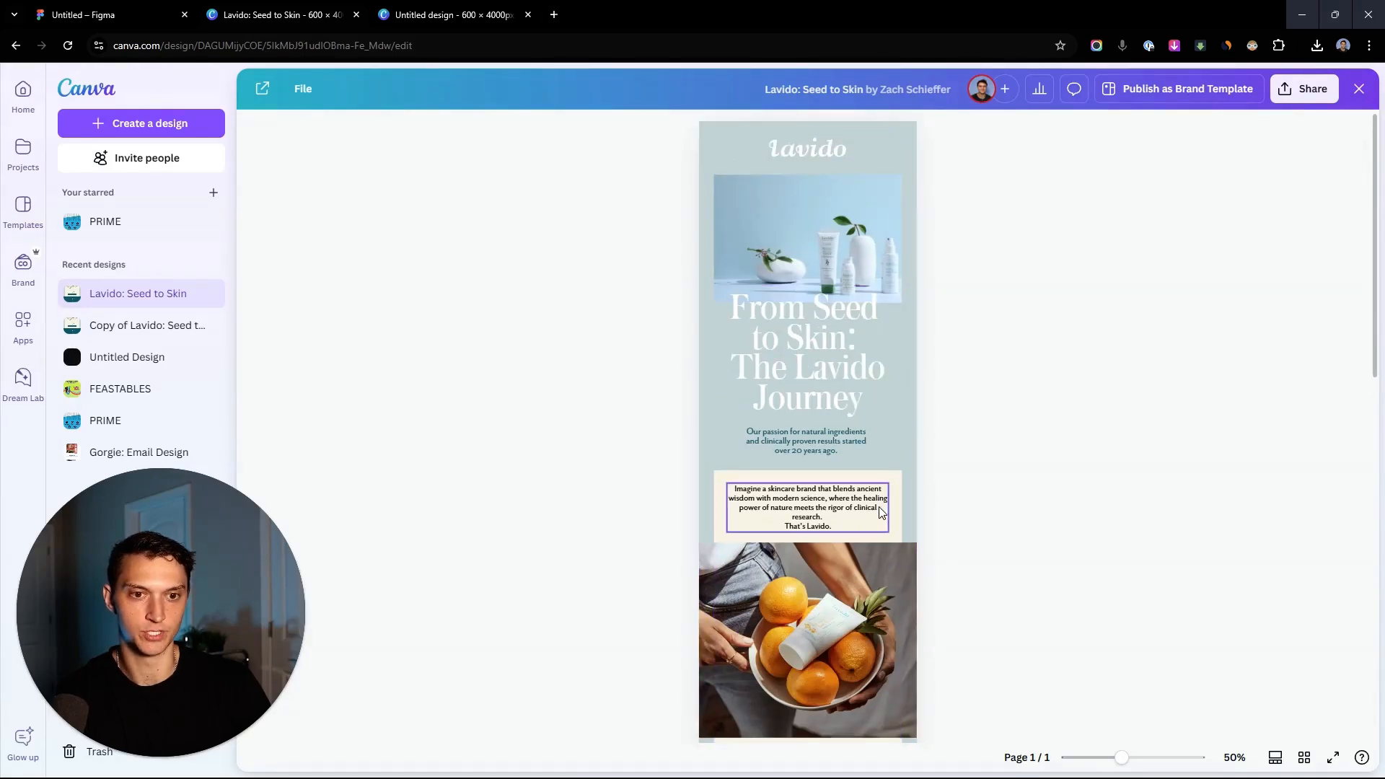
{"action": "left_click", "coordinate": [851, 237]}
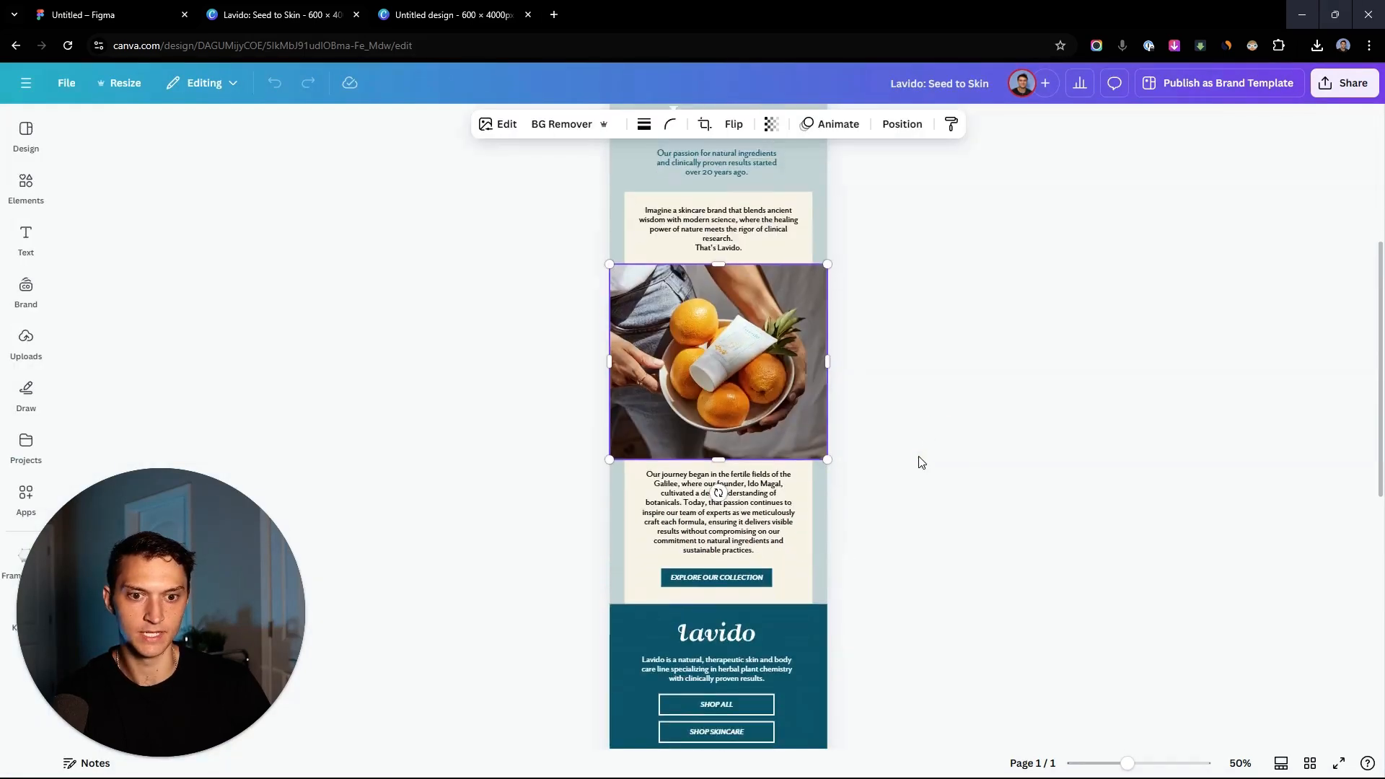
{"action": "scroll", "coordinate": [922, 463], "scroll_direction": "down", "scroll_amount": 2}
{"action": "scroll", "coordinate": [872, 433], "scroll_direction": "up", "scroll_amount": 2}
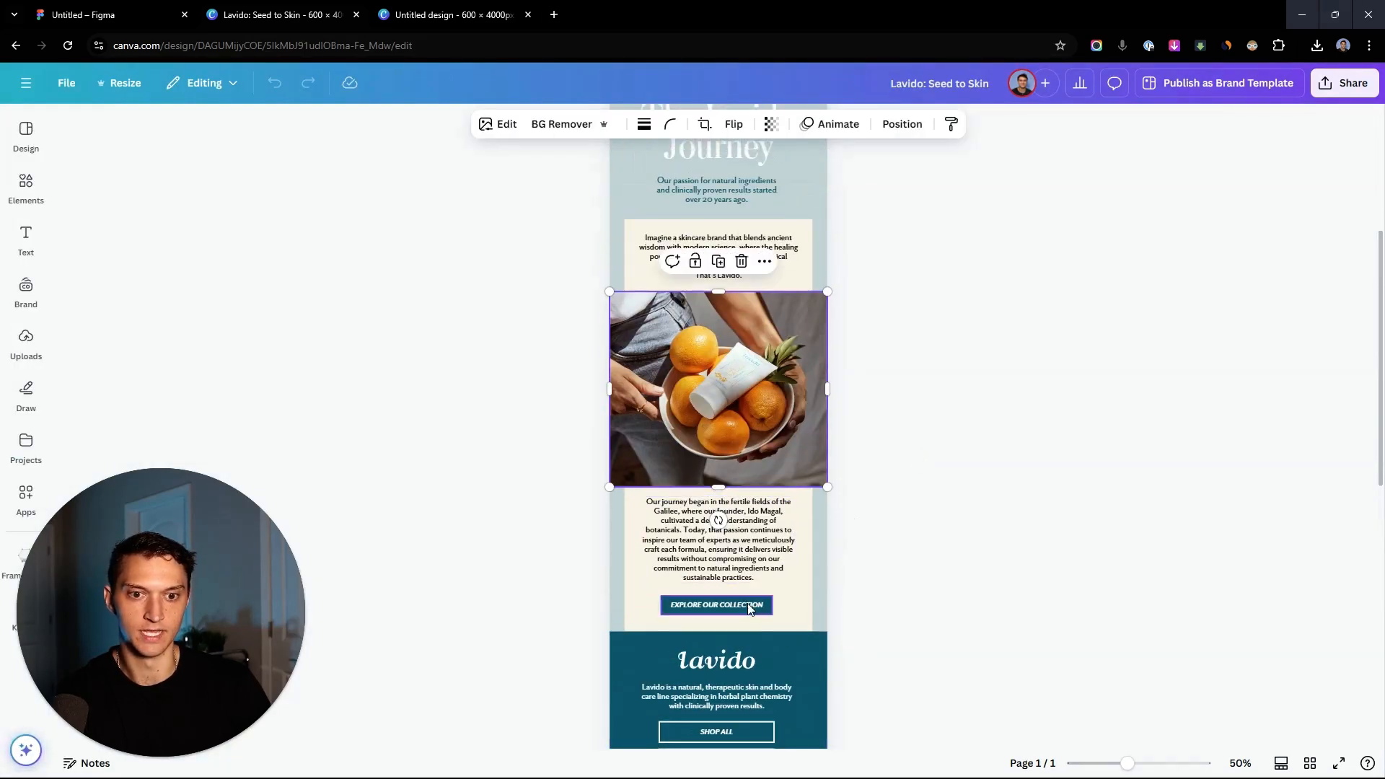
{"action": "left_click", "coordinate": [722, 563]}
{"action": "scroll", "coordinate": [795, 336], "scroll_direction": "up", "scroll_amount": 1}
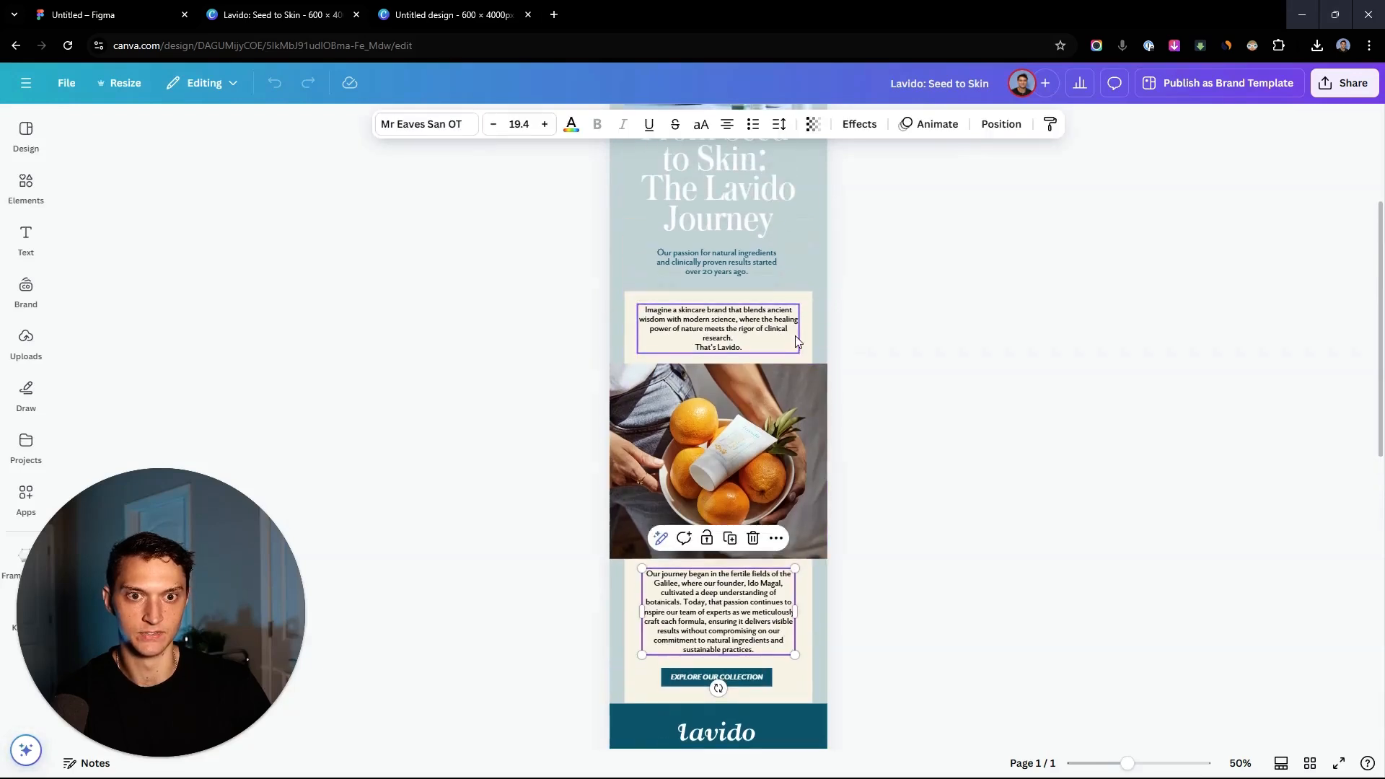
{"action": "scroll", "coordinate": [801, 332], "scroll_direction": "up", "scroll_amount": 3}
{"action": "scroll", "coordinate": [824, 368], "scroll_direction": "down", "scroll_amount": 2}
{"action": "scroll", "coordinate": [836, 303], "scroll_direction": "up", "scroll_amount": 2}
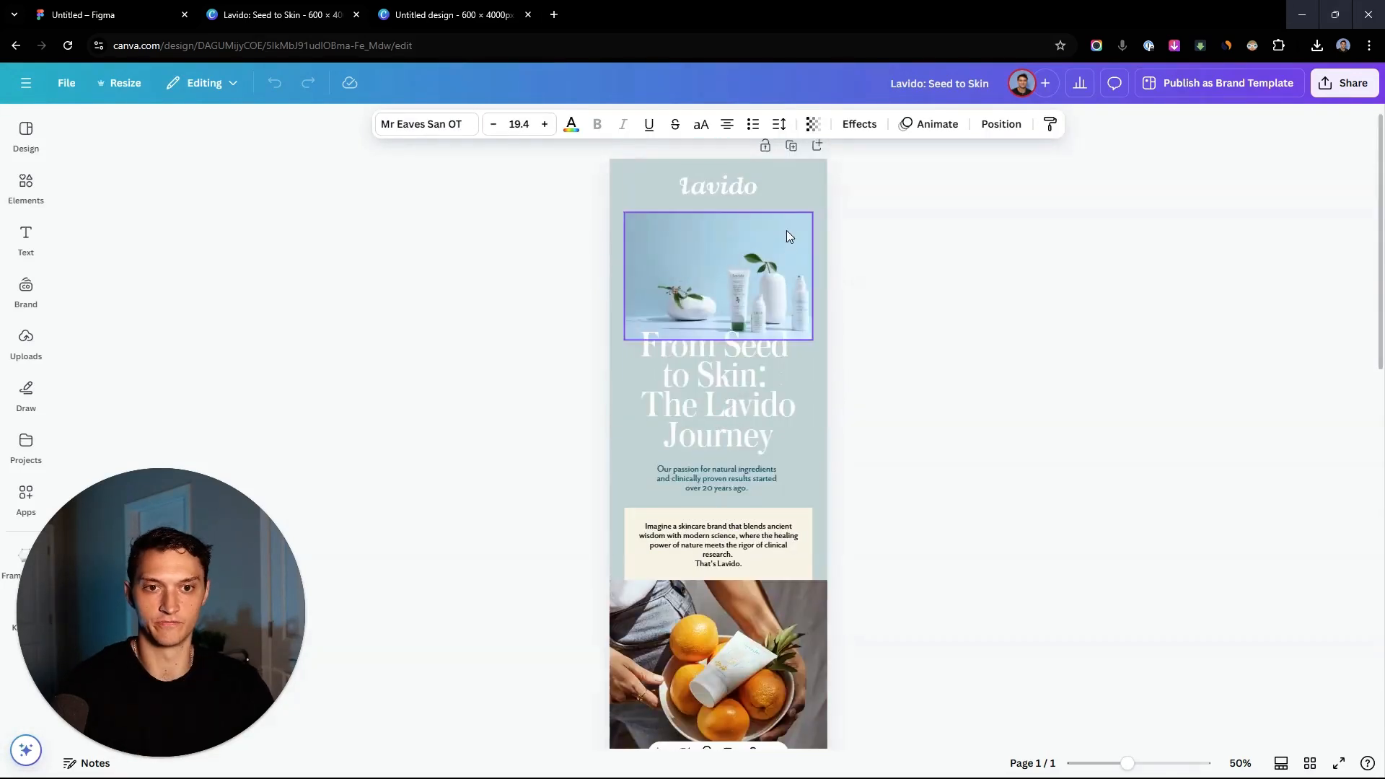
{"action": "left_click", "coordinate": [813, 186]}
{"action": "scroll", "coordinate": [867, 529], "scroll_direction": "down", "scroll_amount": 2}
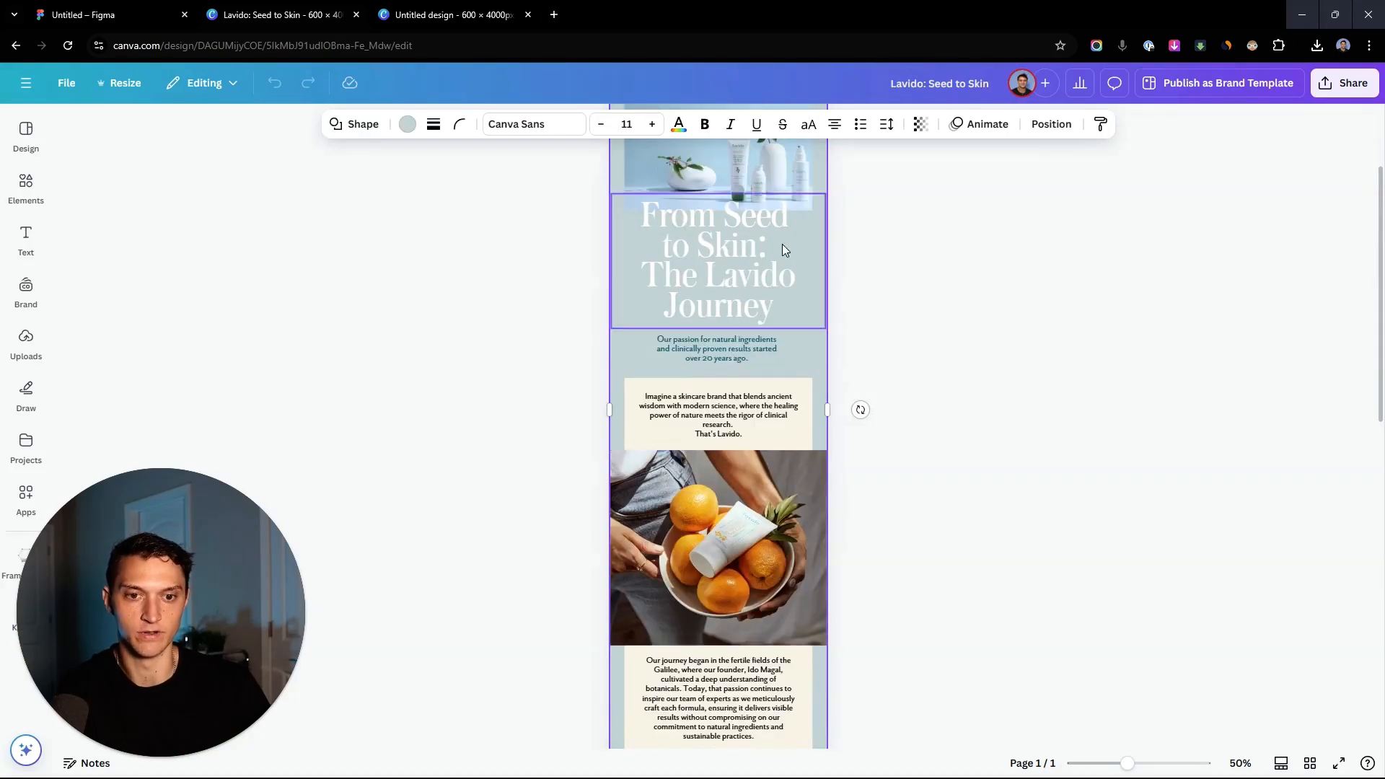
{"action": "scroll", "coordinate": [938, 498], "scroll_direction": "up", "scroll_amount": 2}
{"action": "scroll", "coordinate": [868, 496], "scroll_direction": "down", "scroll_amount": 5}
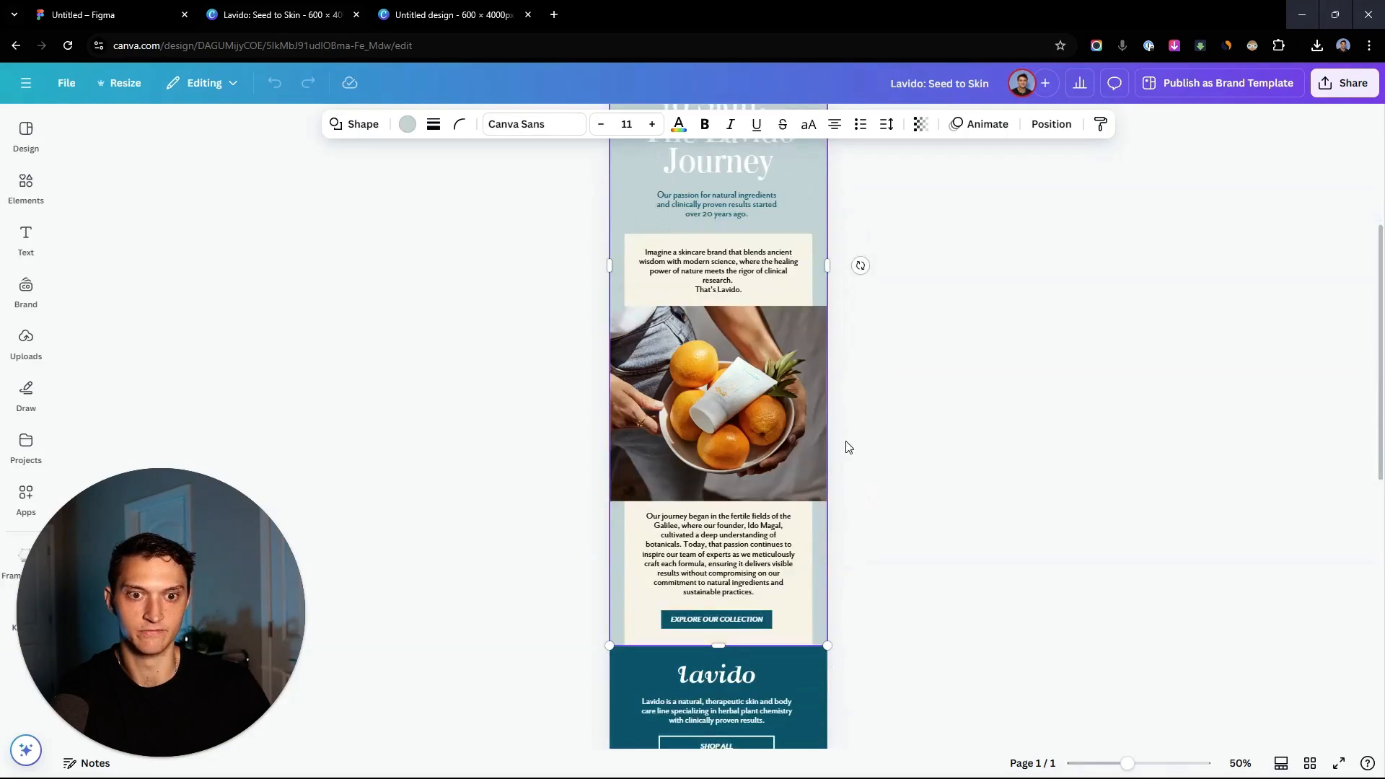
{"action": "scroll", "coordinate": [857, 464], "scroll_direction": "down", "scroll_amount": 3}
{"action": "scroll", "coordinate": [818, 513], "scroll_direction": "up", "scroll_amount": 1}
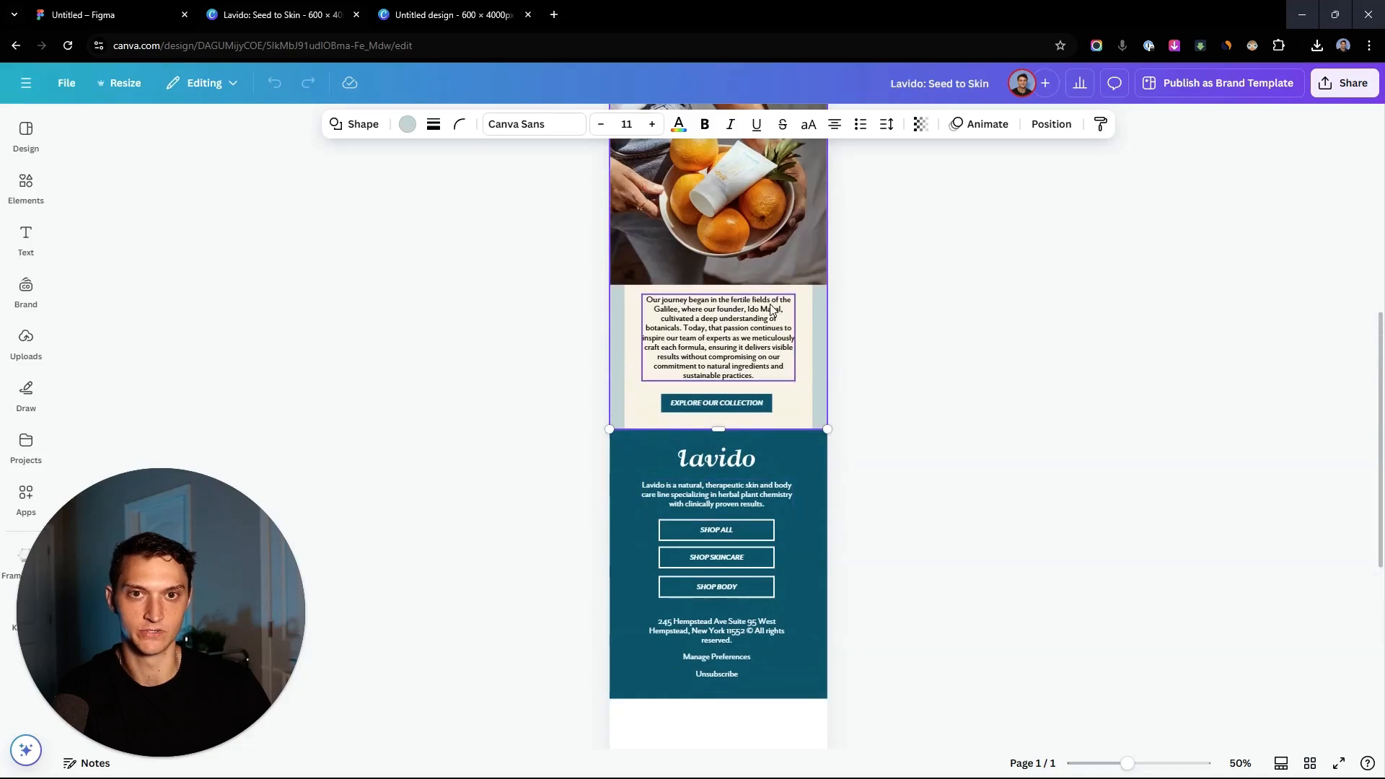
Switch to the untitled 600 x 4000 px design and add a square shape to its page.
{"action": "left_click", "coordinate": [479, 19]}
{"action": "left_click", "coordinate": [794, 217]}
{"action": "key", "text": "r"}
{"action": "left_click", "coordinate": [727, 279]}
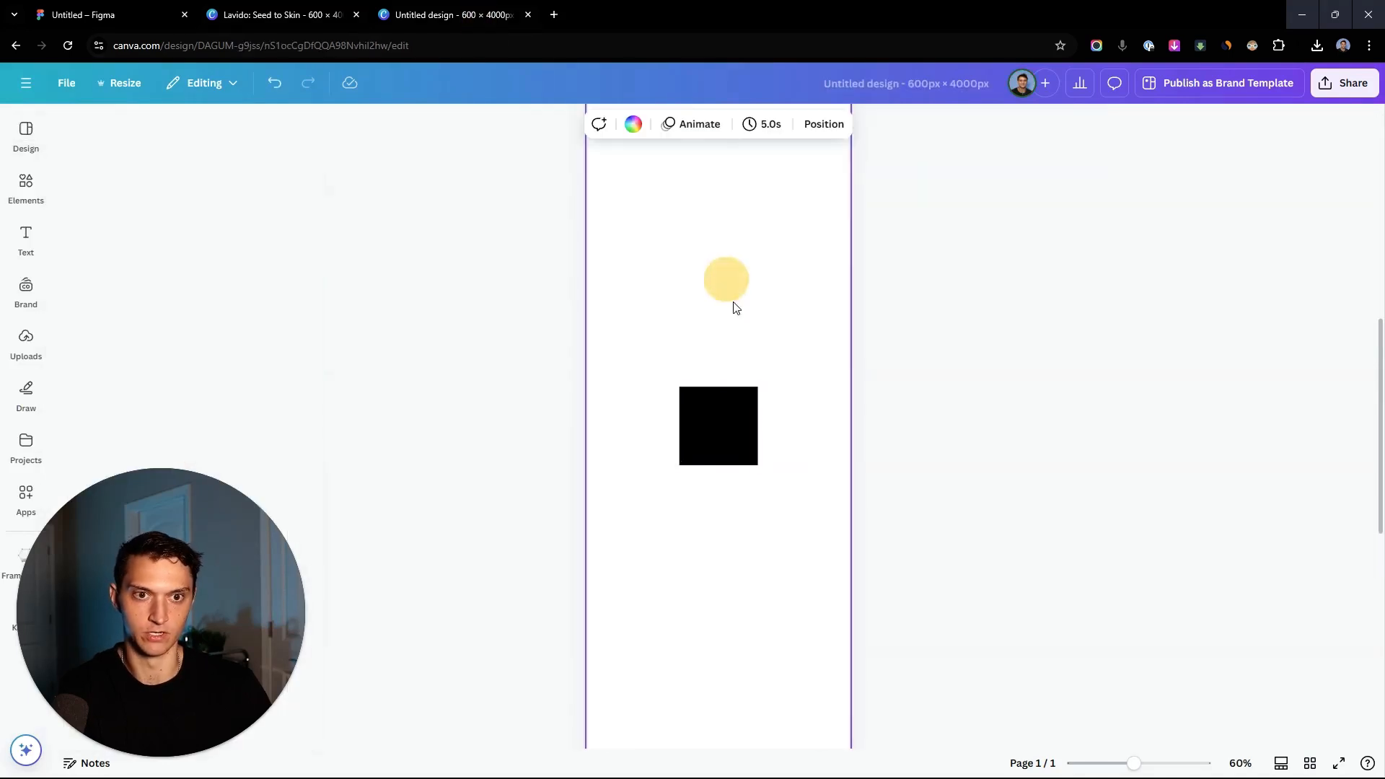
{"action": "left_click", "coordinate": [717, 427]}
Stretch the square across the page's full width and most of its height from the top, and fill it with light grey-blue.
{"action": "left_click_drag", "start_coordinate": [717, 426], "coordinate": [630, 156]}
{"action": "scroll", "coordinate": [753, 247], "scroll_direction": "down", "scroll_amount": 3}
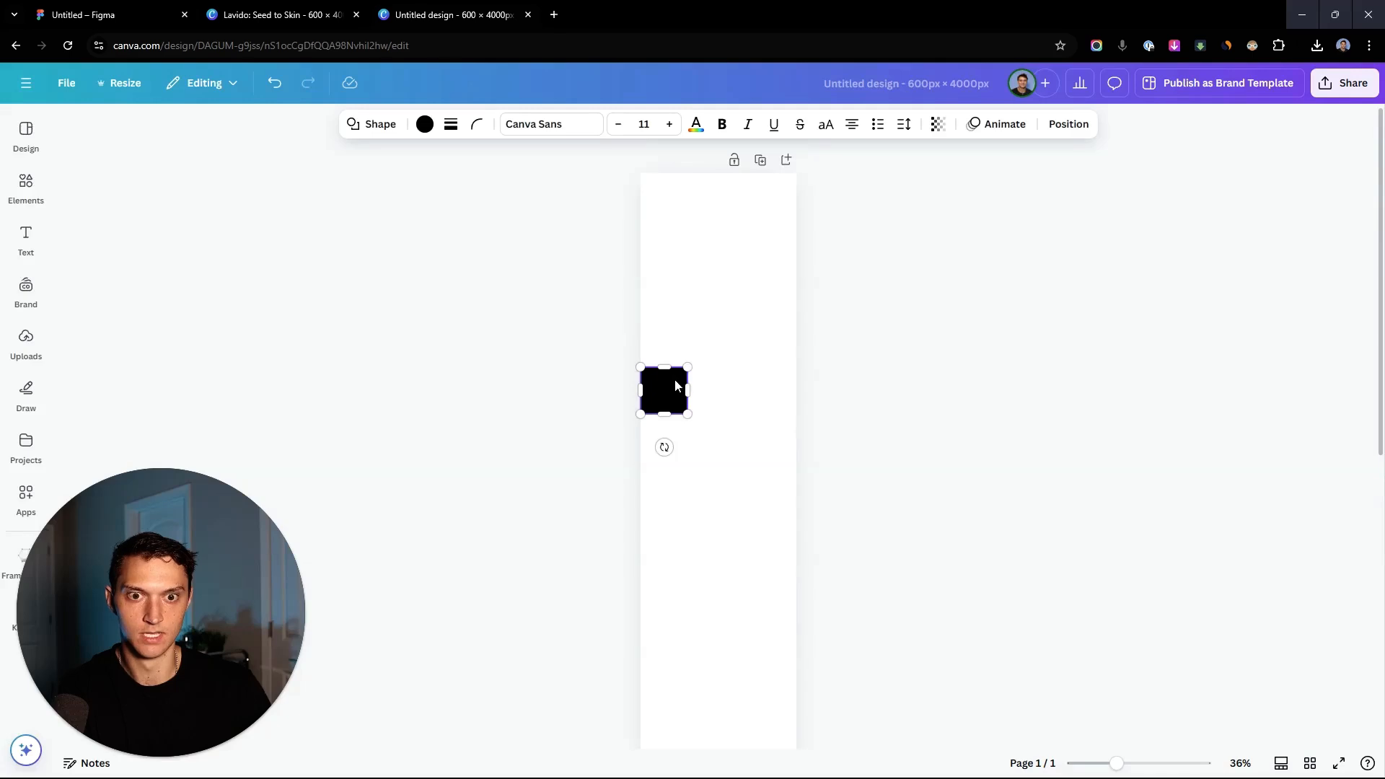
{"action": "left_click_drag", "start_coordinate": [675, 385], "coordinate": [805, 445]}
{"action": "scroll", "coordinate": [806, 437], "scroll_direction": "down", "scroll_amount": 5}
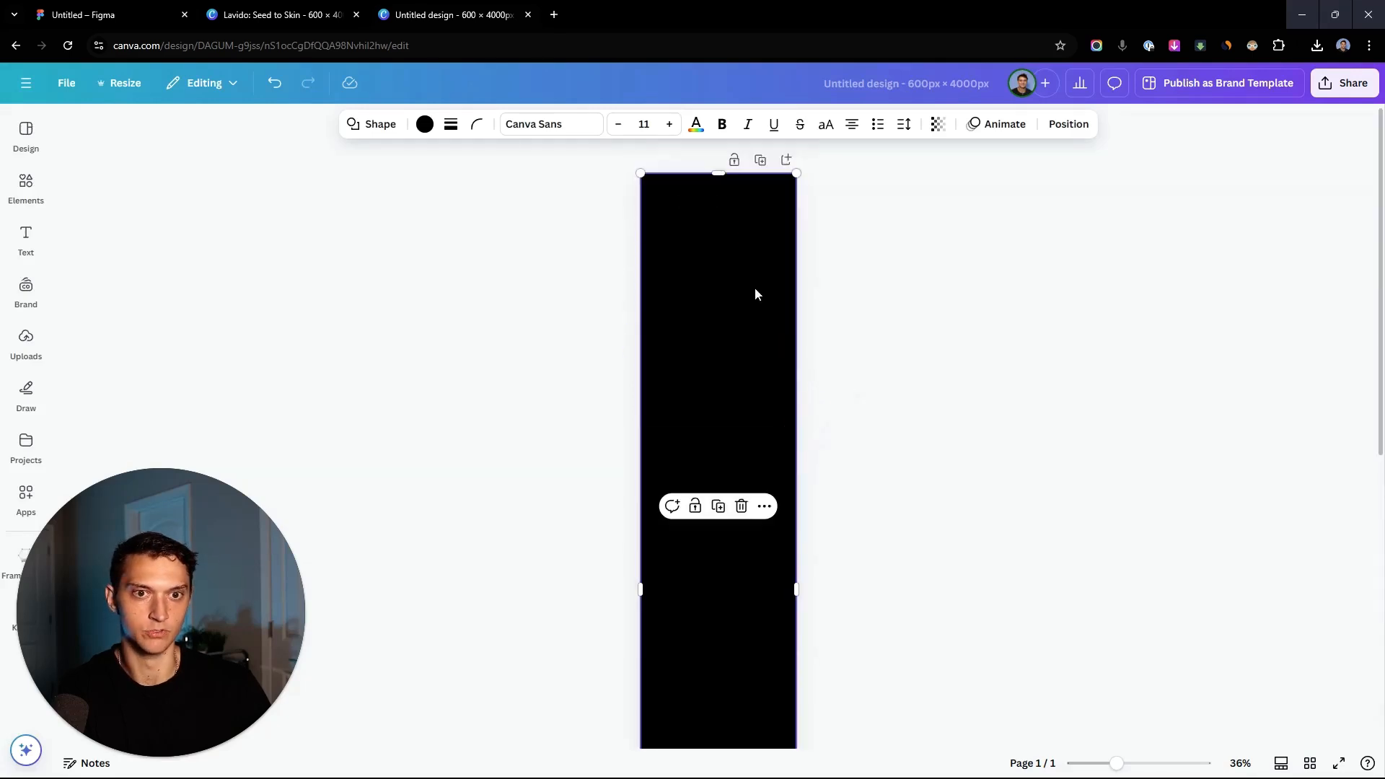
{"action": "left_click", "coordinate": [425, 124]}
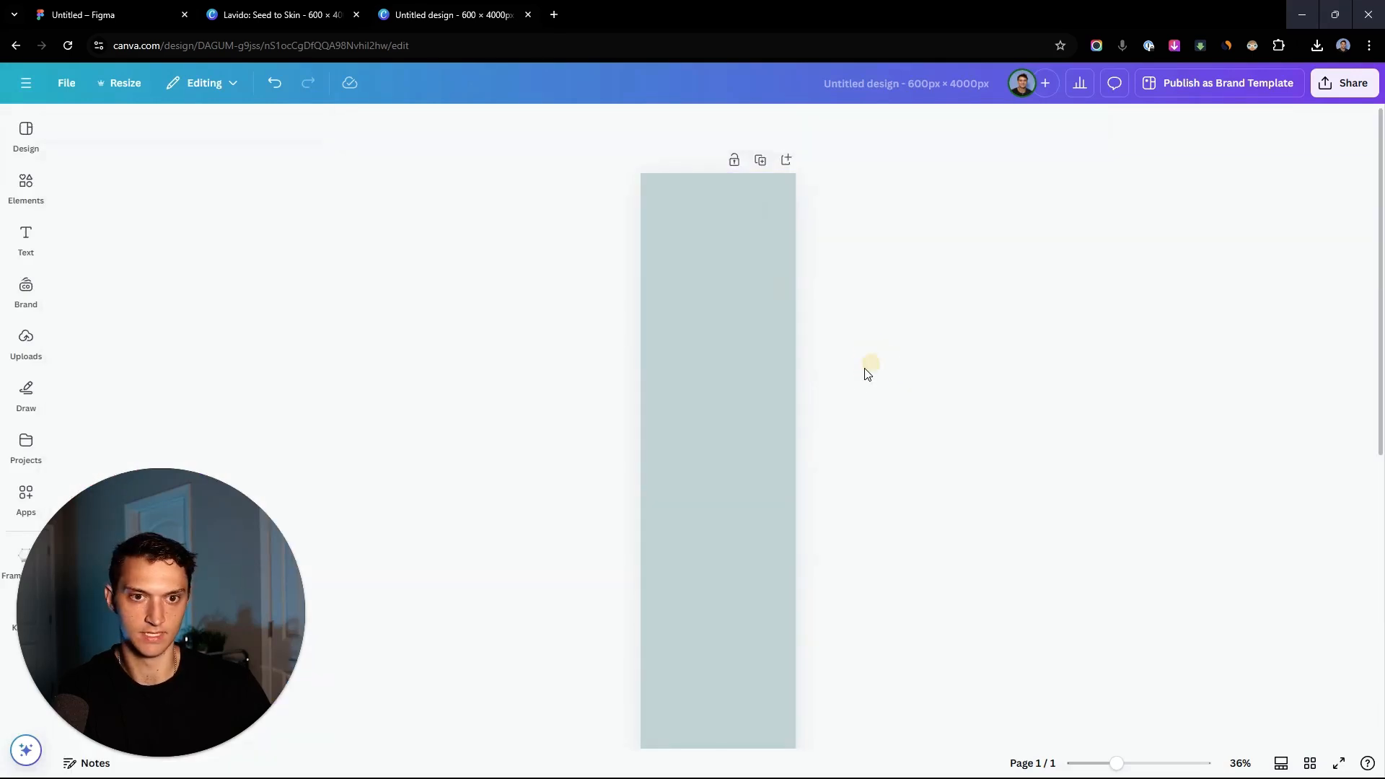
{"action": "scroll", "coordinate": [862, 379], "scroll_direction": "down", "scroll_amount": 2}
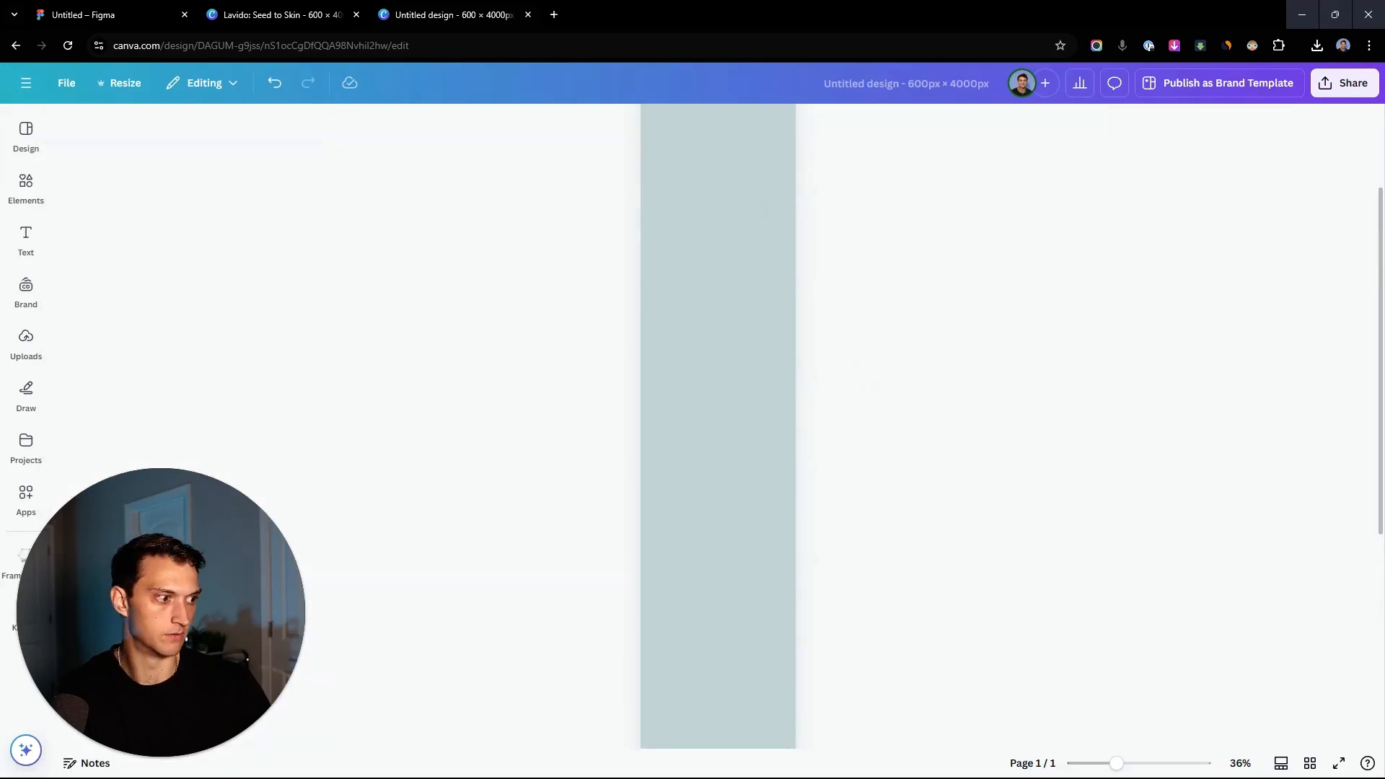
Place a narrower cream rectangle, horizontally centred, on the grey-blue background below an empty header area.
{"action": "left_click", "coordinate": [730, 393]}
{"action": "key", "text": "ctrl+v"}
{"action": "left_click_drag", "start_coordinate": [710, 388], "coordinate": [745, 331]}
{"action": "scroll", "coordinate": [927, 417], "scroll_direction": "up", "scroll_amount": 3}
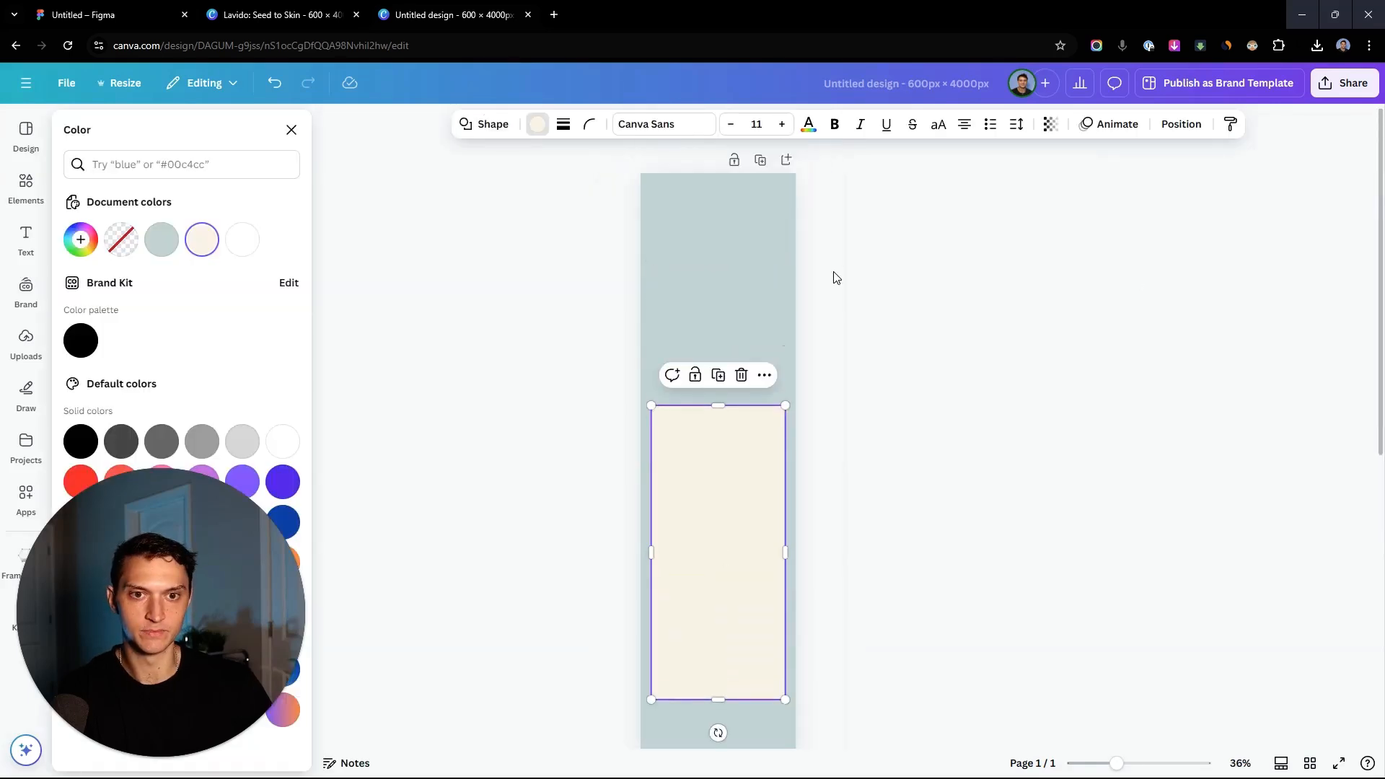
{"action": "key", "text": "Escape"}
Paste the white Lavido logo and centre it at the head of the grey-blue background.
{"action": "scroll", "coordinate": [844, 274], "scroll_direction": "down", "scroll_amount": 5}
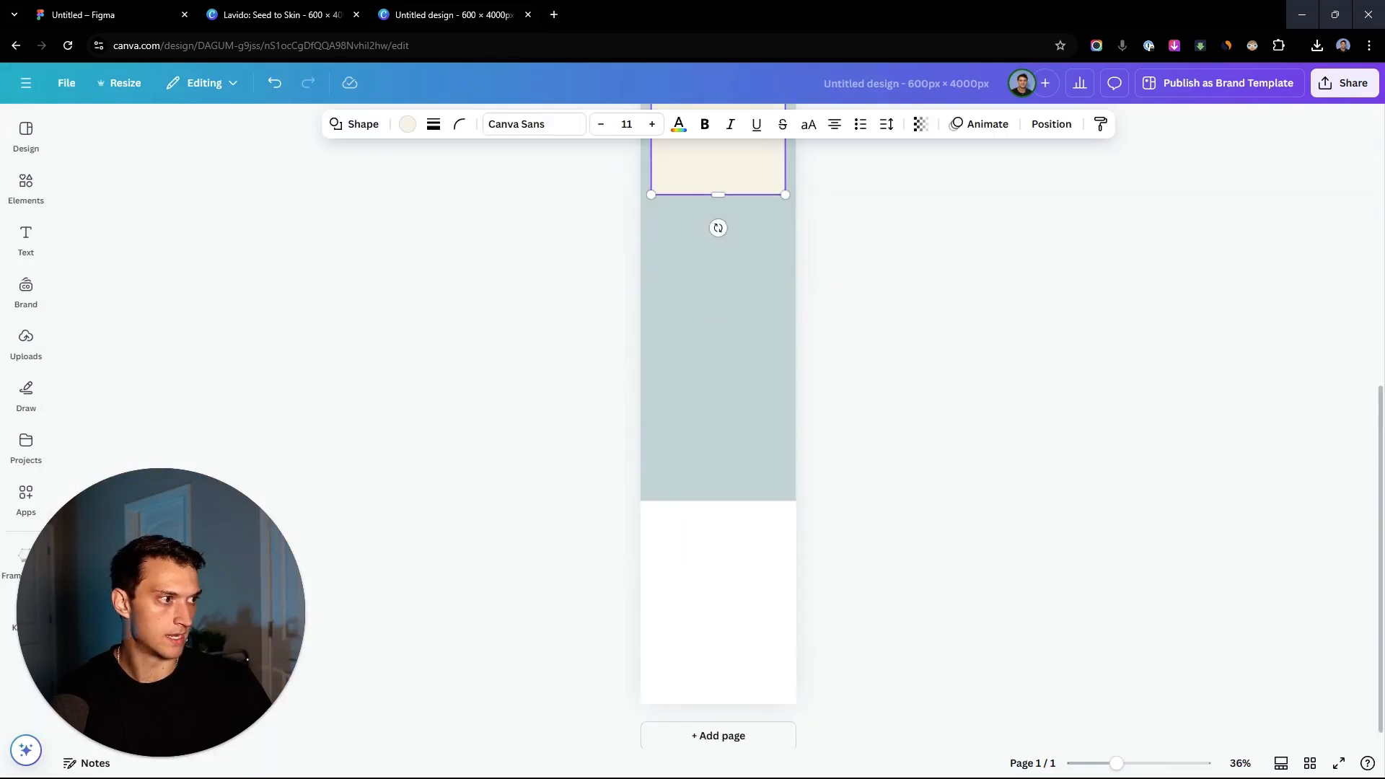
{"action": "scroll", "coordinate": [774, 294], "scroll_direction": "up", "scroll_amount": 5}
{"action": "left_click", "coordinate": [721, 195]}
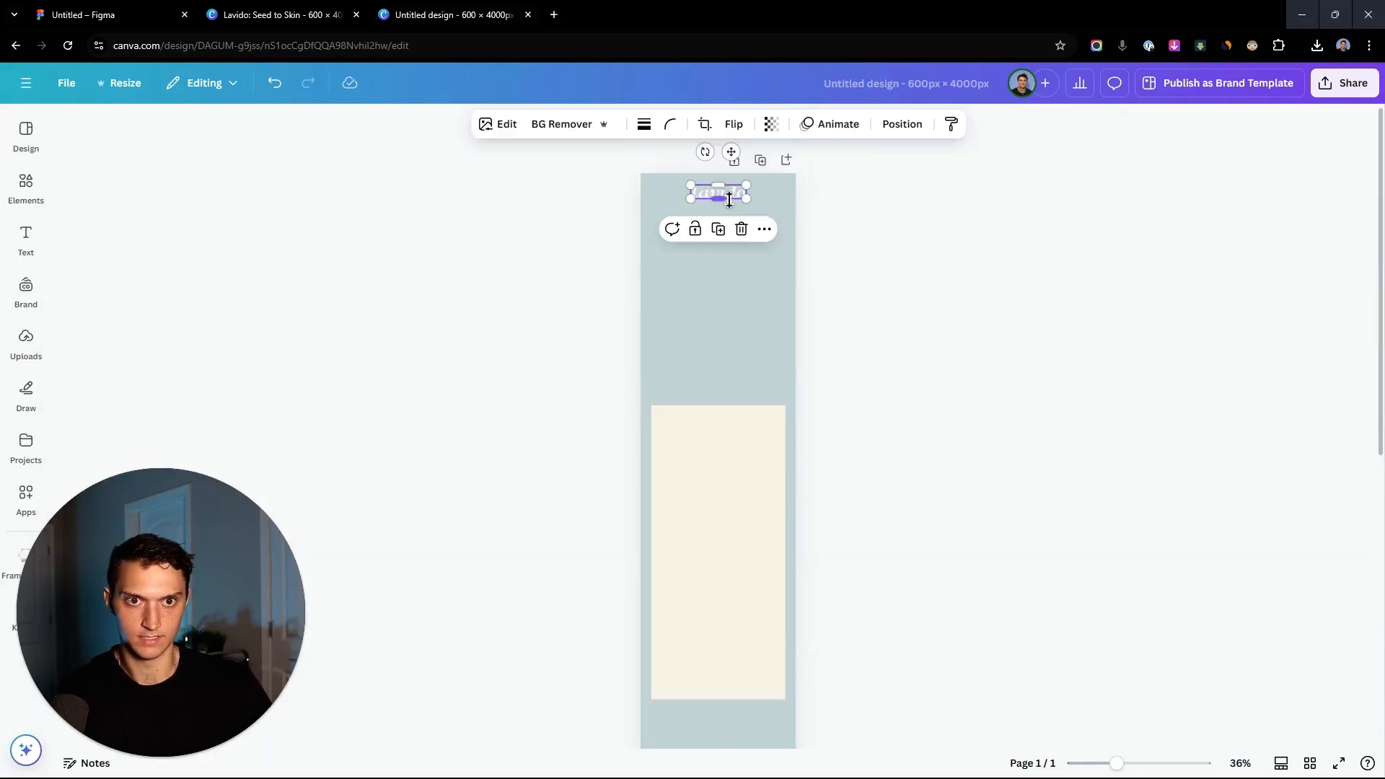
{"action": "scroll", "coordinate": [722, 195], "scroll_direction": "up", "scroll_amount": 5}
{"action": "left_click_drag", "start_coordinate": [748, 194], "coordinate": [750, 194]}
{"action": "scroll", "coordinate": [750, 194], "scroll_direction": "down", "scroll_amount": 5}
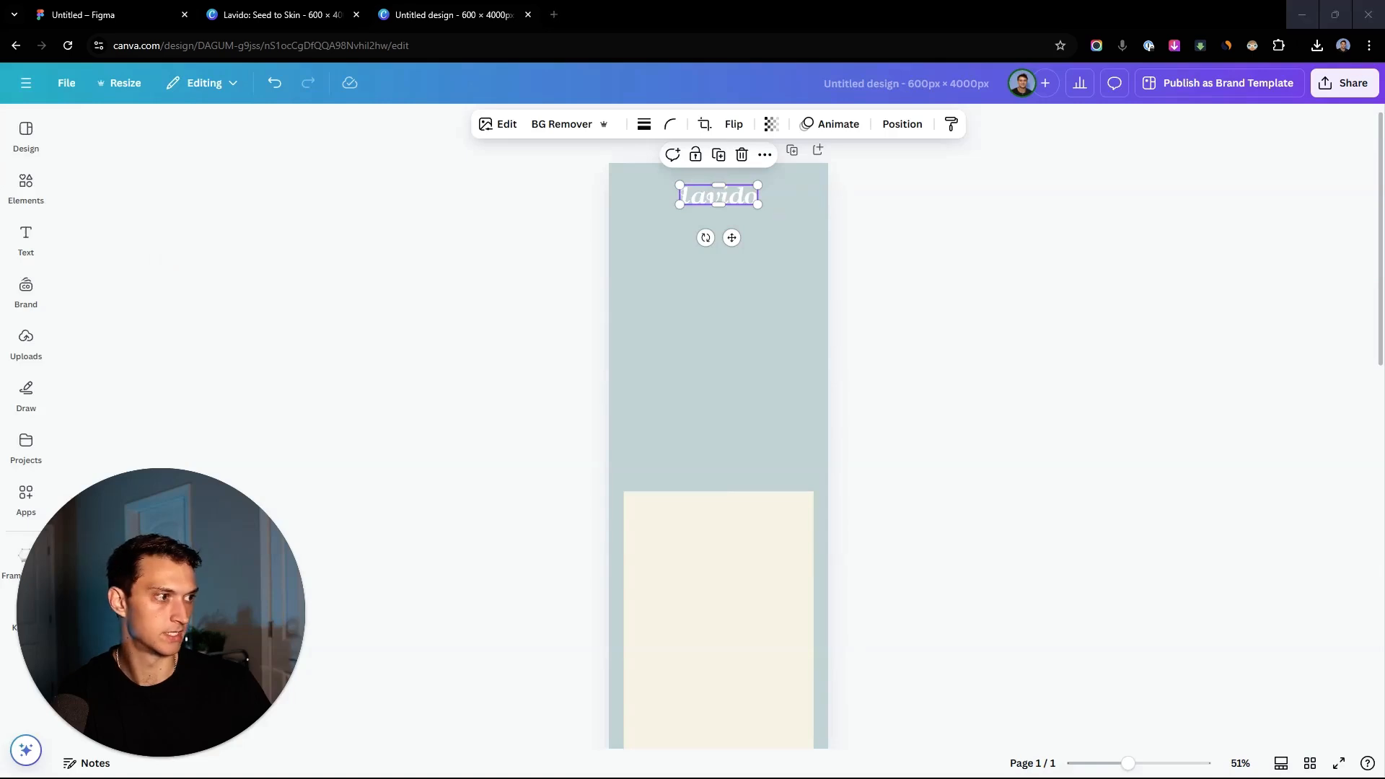
Paste the blue product photo and position it centred just below the Lavido logo.
{"action": "left_click", "coordinate": [799, 361]}
{"action": "key", "text": "ctrl+v"}
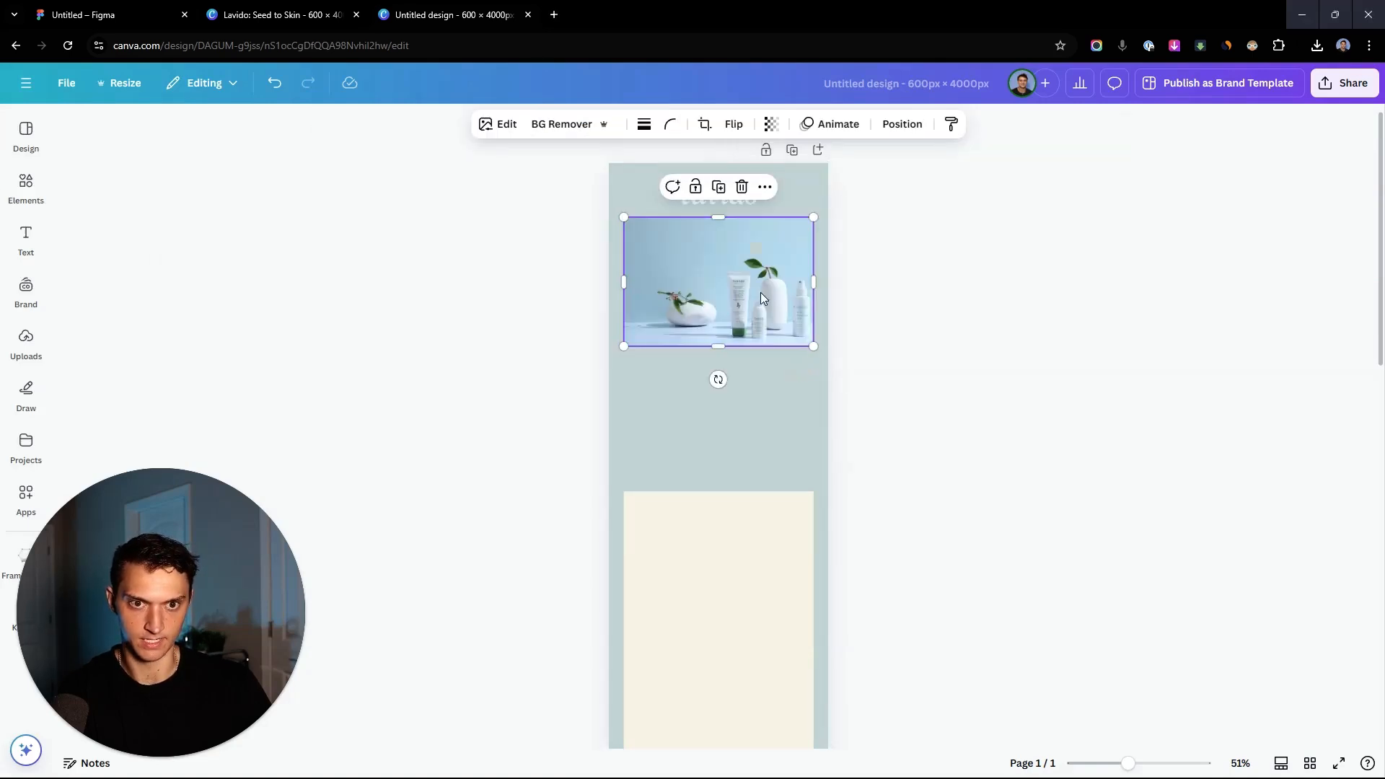
{"action": "left_click_drag", "start_coordinate": [761, 293], "coordinate": [763, 296]}
{"action": "left_click", "coordinate": [605, 249]}
{"action": "scroll", "coordinate": [603, 247], "scroll_direction": "up", "scroll_amount": 2}
{"action": "scroll", "coordinate": [572, 216], "scroll_direction": "down", "scroll_amount": 2}
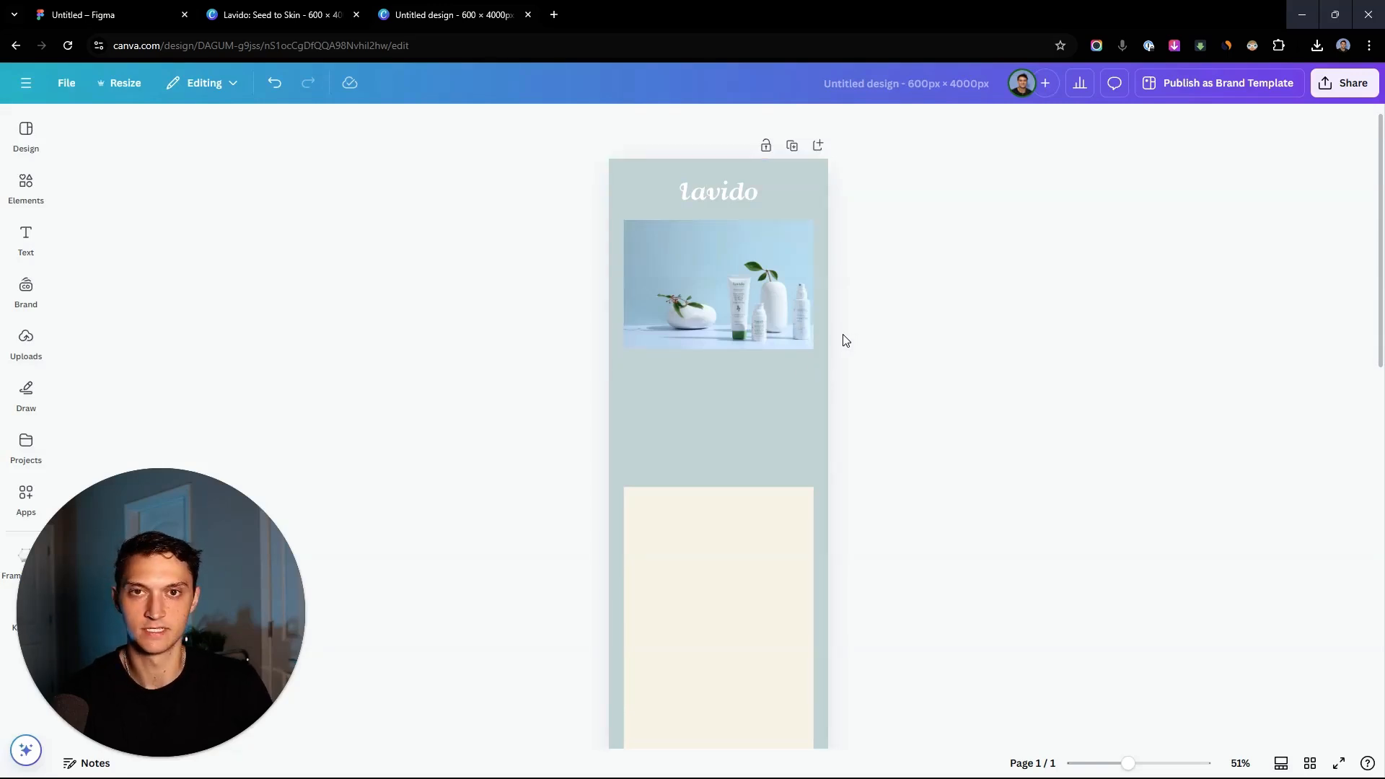
Paste the photo of the orange bowl and place it at full page width across the middle of the cream rectangle.
{"action": "scroll", "coordinate": [650, 387], "scroll_direction": "down", "scroll_amount": 3}
{"action": "left_click", "coordinate": [733, 317]}
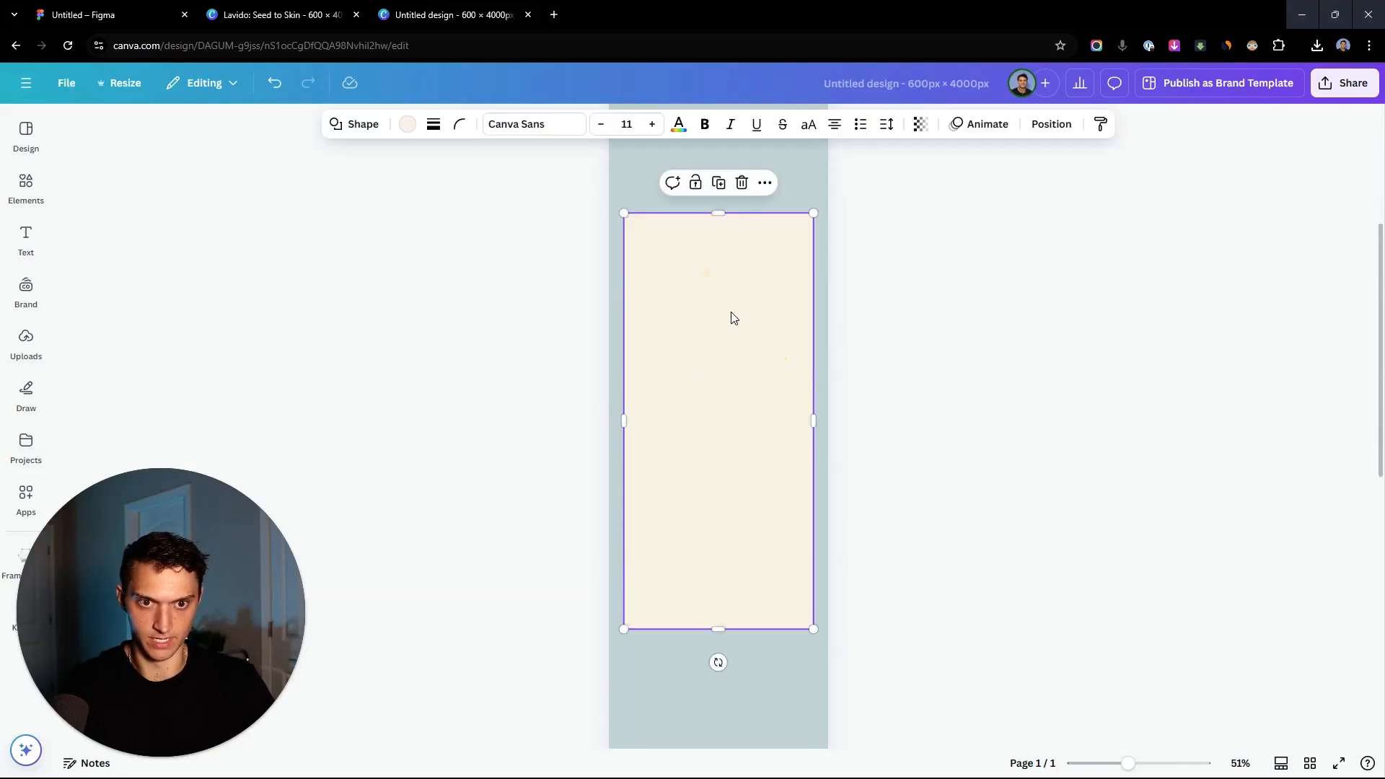
{"action": "key", "text": "ctrl+v"}
{"action": "mouse_move", "coordinate": [781, 394]}
{"action": "left_mouse_down"}
{"action": "mouse_move", "coordinate": [775, 344]}
{"action": "mouse_move", "coordinate": [780, 388]}
{"action": "left_mouse_up"}
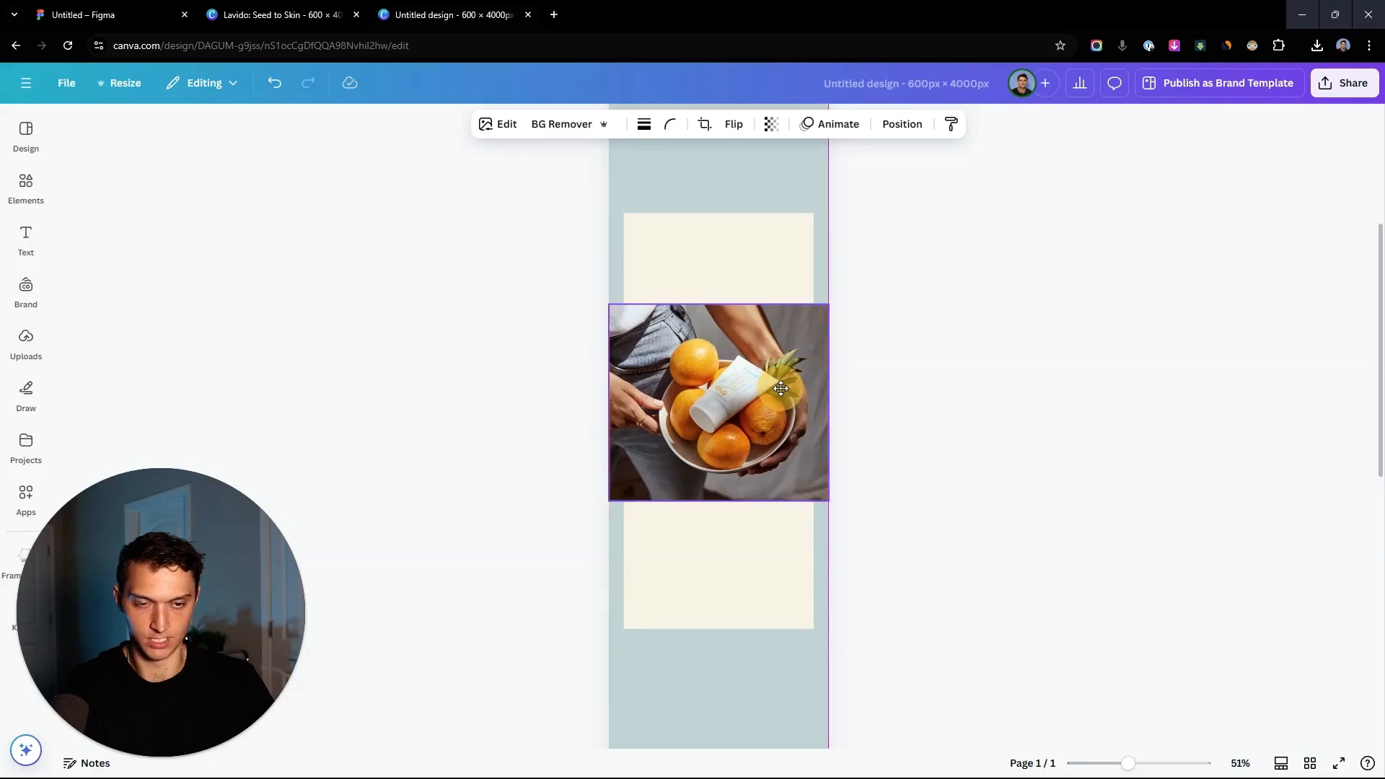
{"action": "left_click", "coordinate": [953, 334]}
{"action": "scroll", "coordinate": [952, 334], "scroll_direction": "up", "scroll_amount": 5}
{"action": "scroll", "coordinate": [952, 334], "scroll_direction": "down", "scroll_amount": 2, "text": "ctrl"}
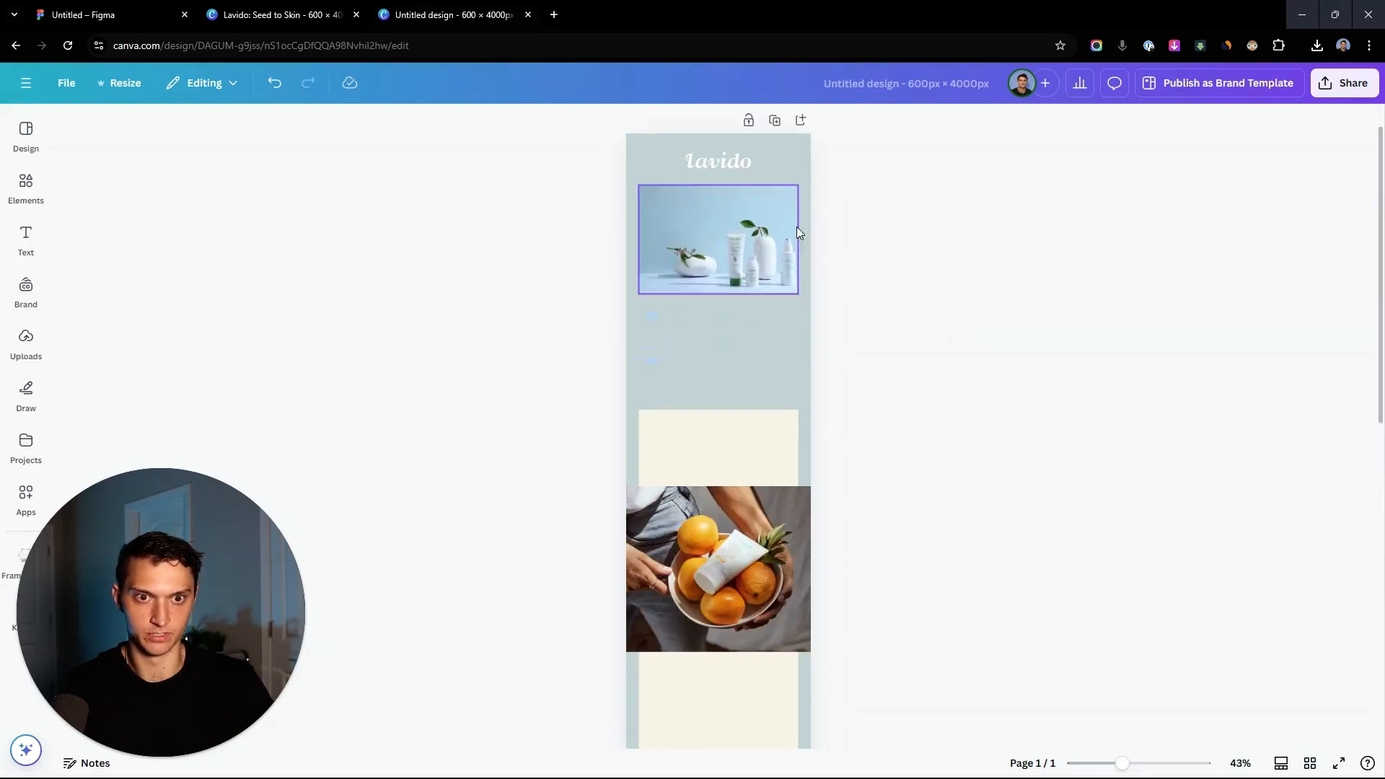
{"action": "scroll", "coordinate": [794, 238], "scroll_direction": "down", "scroll_amount": 6}
{"action": "scroll", "coordinate": [782, 309], "scroll_direction": "up", "scroll_amount": 5}
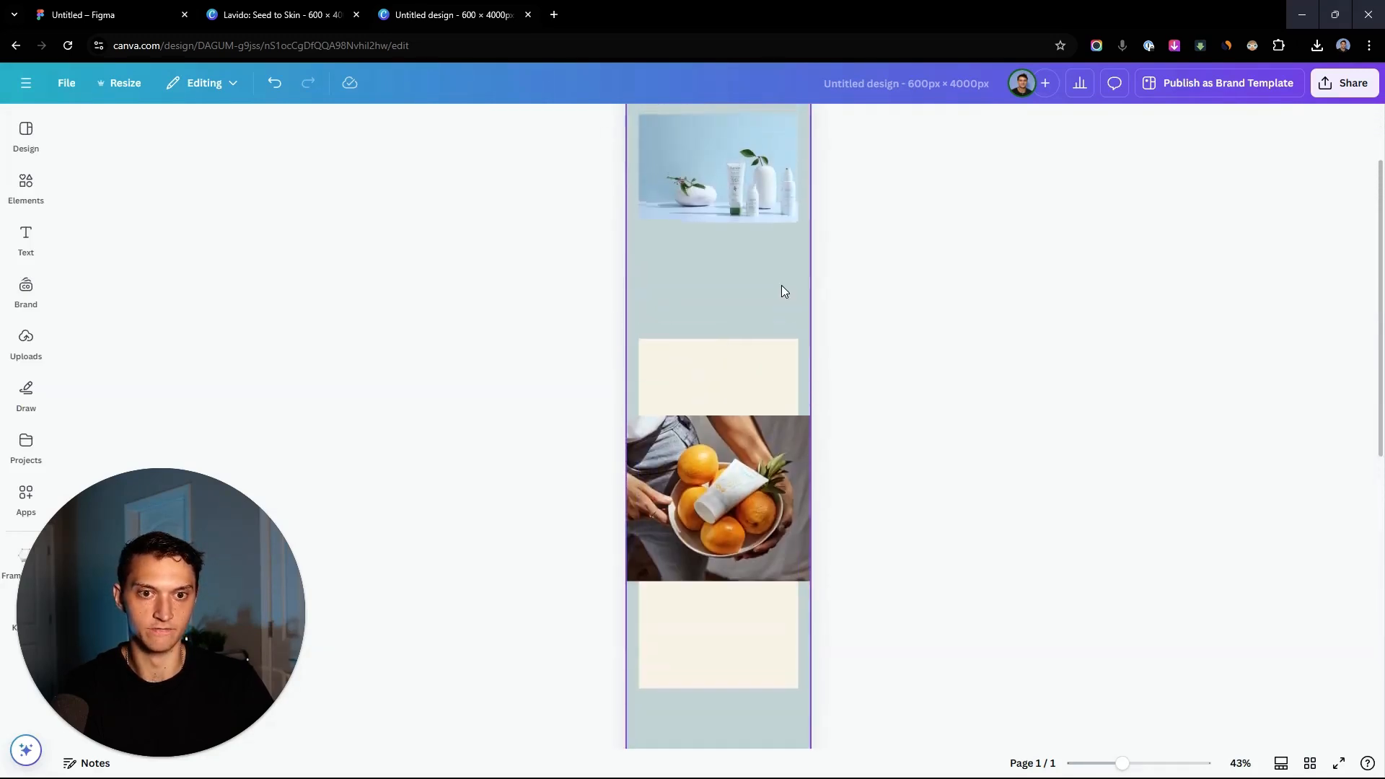
{"action": "scroll", "coordinate": [785, 292], "scroll_direction": "up", "scroll_amount": 2}
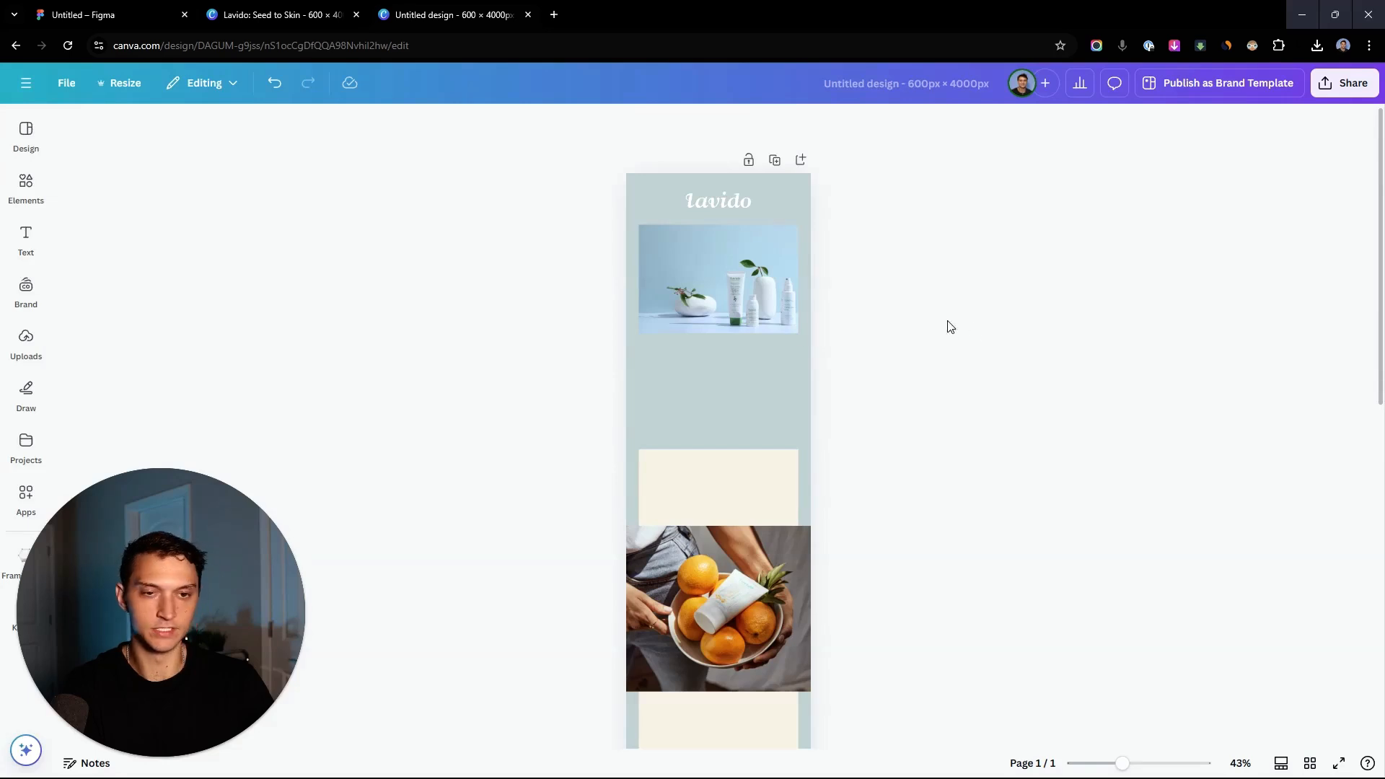
Add a text box below the product photo reading "From Seed to Skin: The Lavido Journey" on three lines.
{"action": "key", "text": "t"}
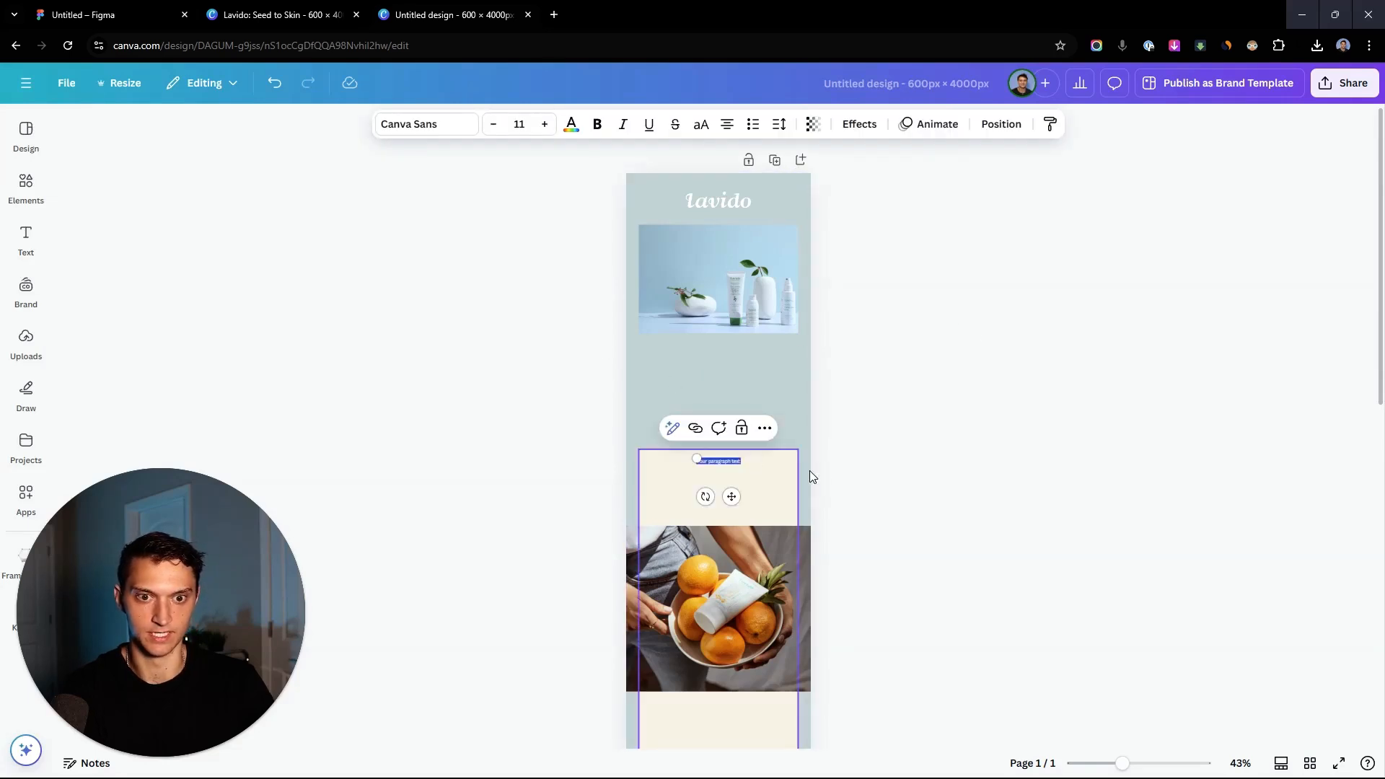
{"action": "scroll", "coordinate": [793, 473], "scroll_direction": "up", "scroll_amount": 5}
{"action": "left_click", "coordinate": [1110, 409]}
{"action": "scroll", "coordinate": [788, 422], "scroll_direction": "up", "scroll_amount": 3}
{"action": "left_click_drag", "start_coordinate": [750, 455], "coordinate": [736, 562]}
{"action": "scroll", "coordinate": [783, 433], "scroll_direction": "up", "scroll_amount": 2}
{"action": "scroll", "coordinate": [811, 551], "scroll_direction": "down", "scroll_amount": 2}
{"action": "scroll", "coordinate": [830, 542], "scroll_direction": "down", "scroll_amount": 2}
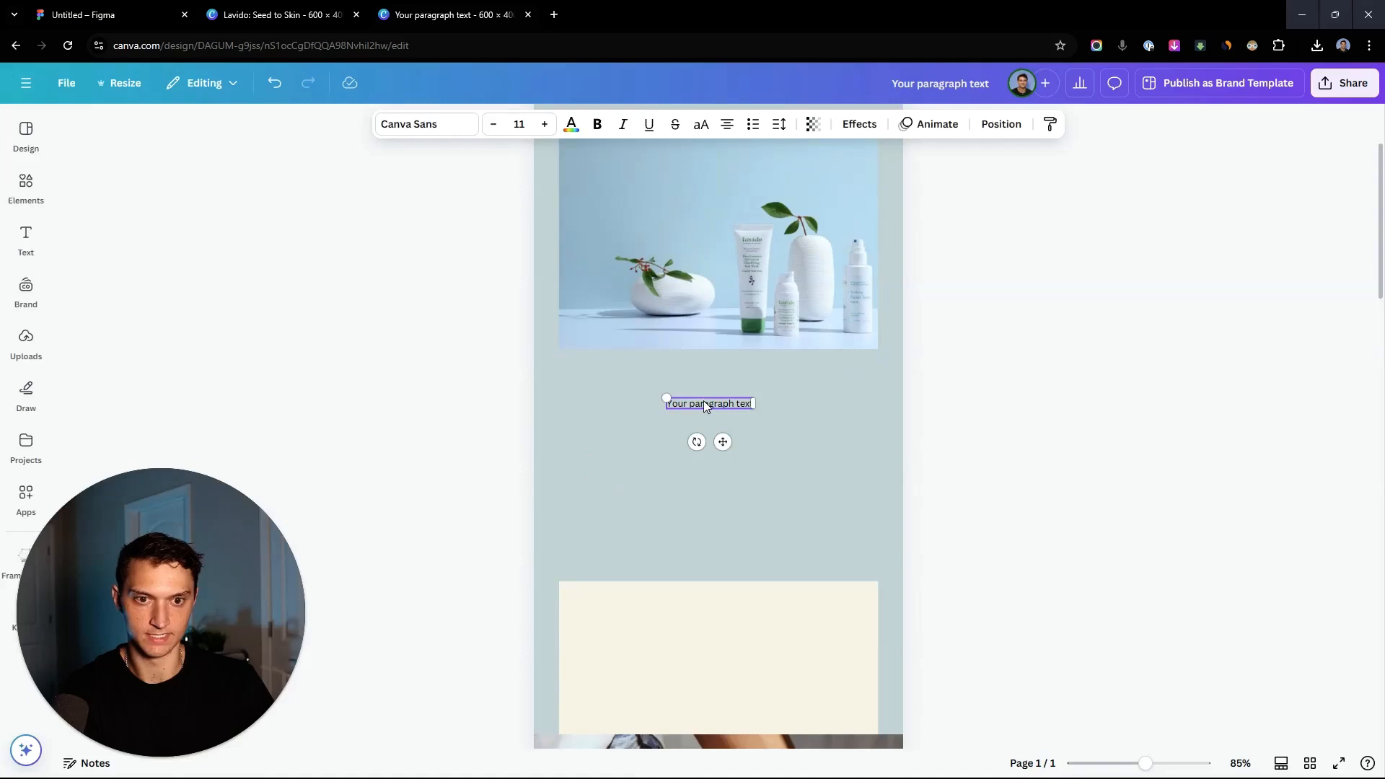
{"action": "type", "text": "From Seed to Skin: The Lavido Journey"}
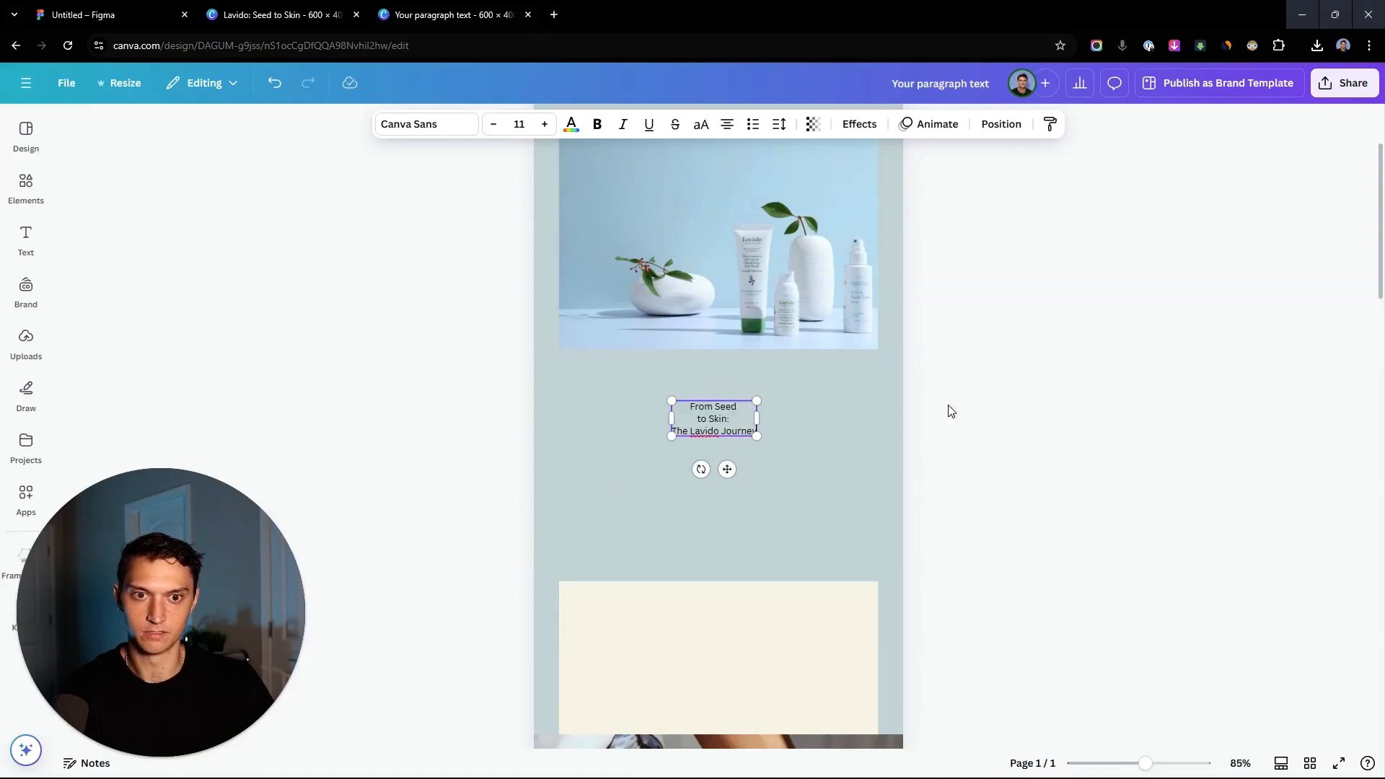
Search the fonts for "austin" and set the whole headline's font to Austin Trial Roman.
{"action": "triple_click", "coordinate": [709, 427]}
{"action": "key", "text": "ctrl+a"}
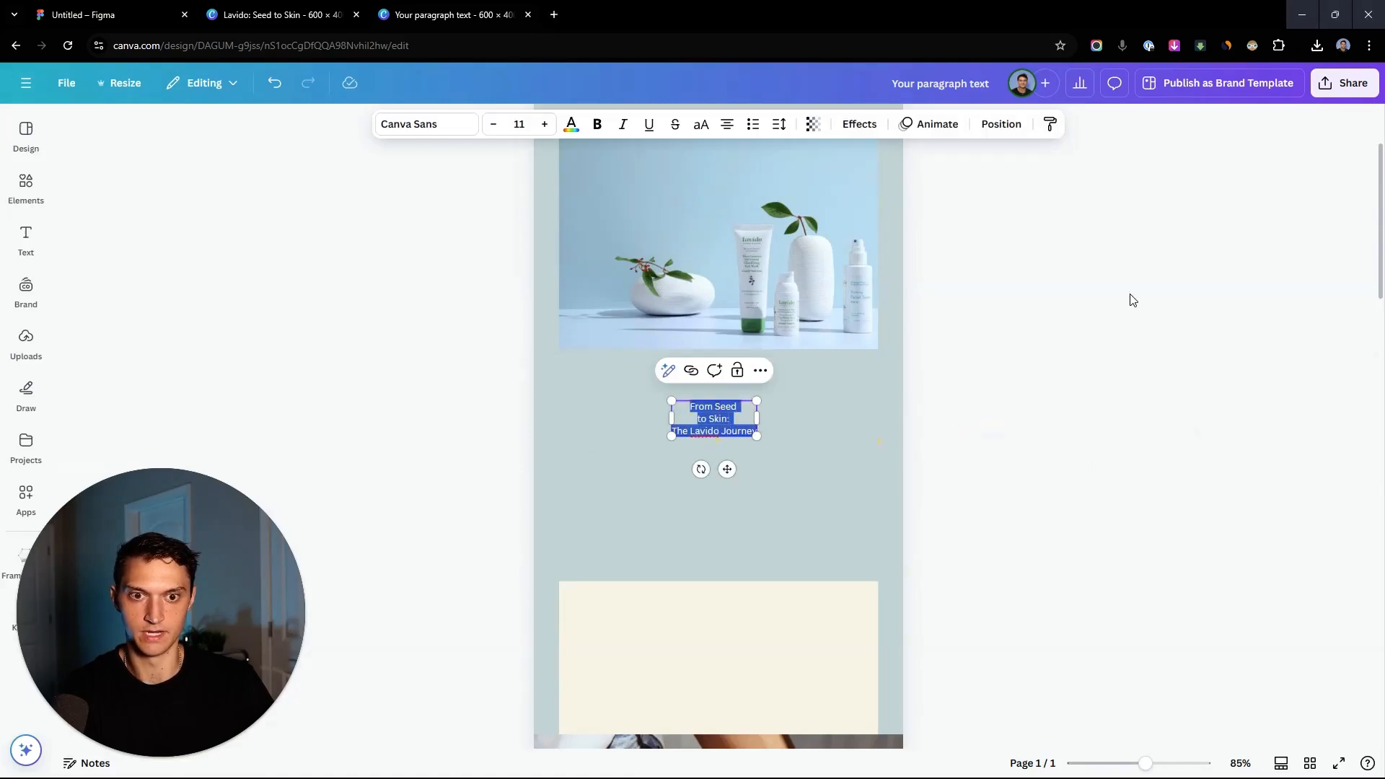
{"action": "left_click", "coordinate": [446, 129]}
{"action": "left_click", "coordinate": [133, 199]}
{"action": "type", "text": "austin roman"}
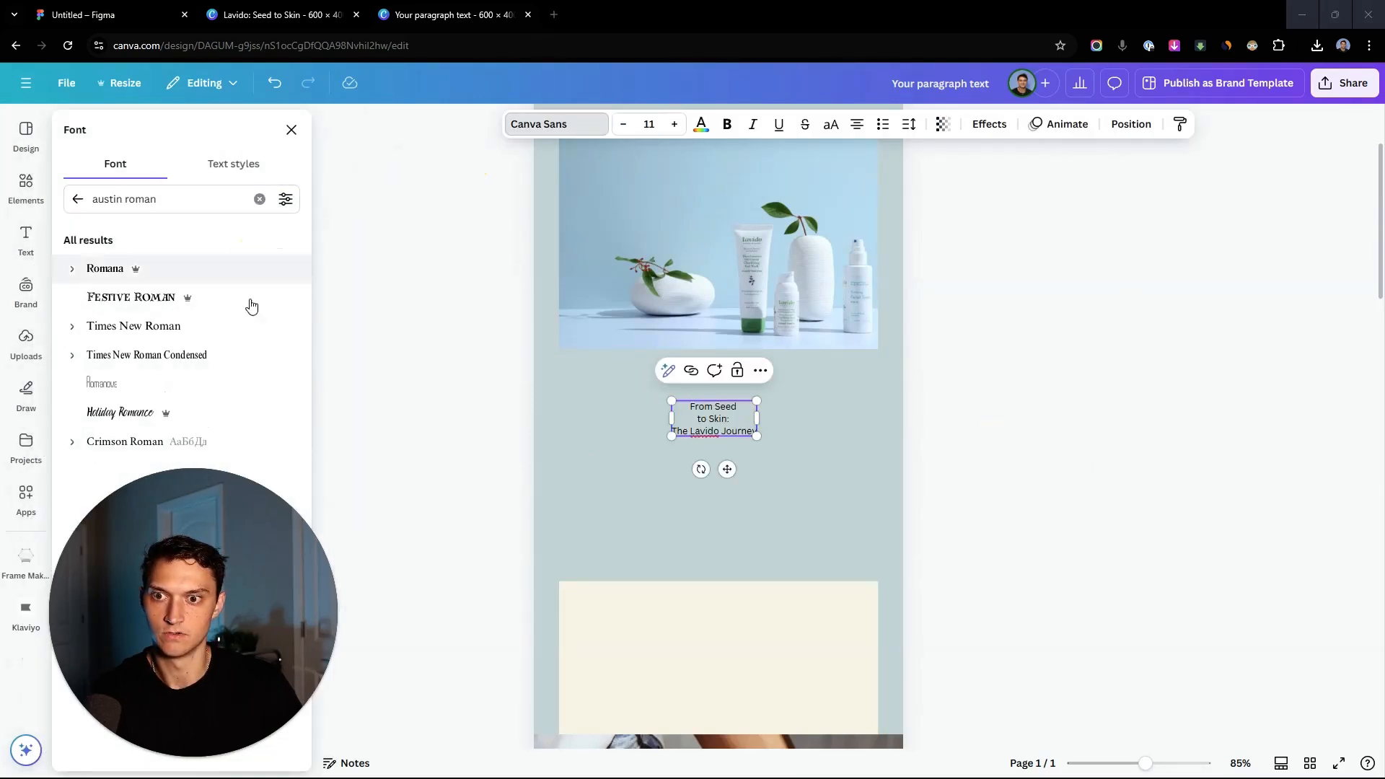
{"action": "left_click", "coordinate": [185, 198]}
{"action": "key", "text": "BackSpace"}
{"action": "key", "text": "BackSpace"}
{"action": "key", "text": "BackSpace"}
{"action": "key", "text": "BackSpace"}
{"action": "key", "text": "BackSpace"}
{"action": "key", "text": "BackSpace"}
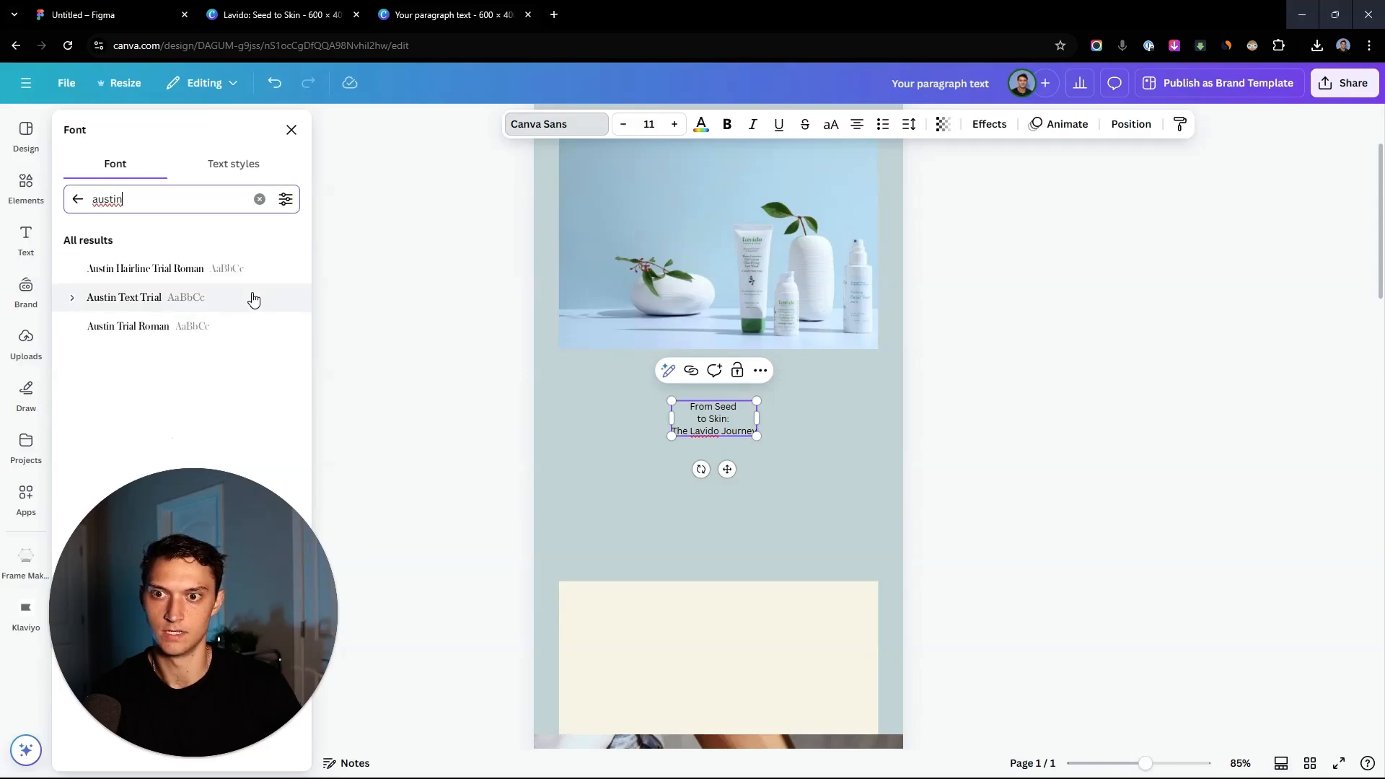
{"action": "left_click", "coordinate": [245, 327]}
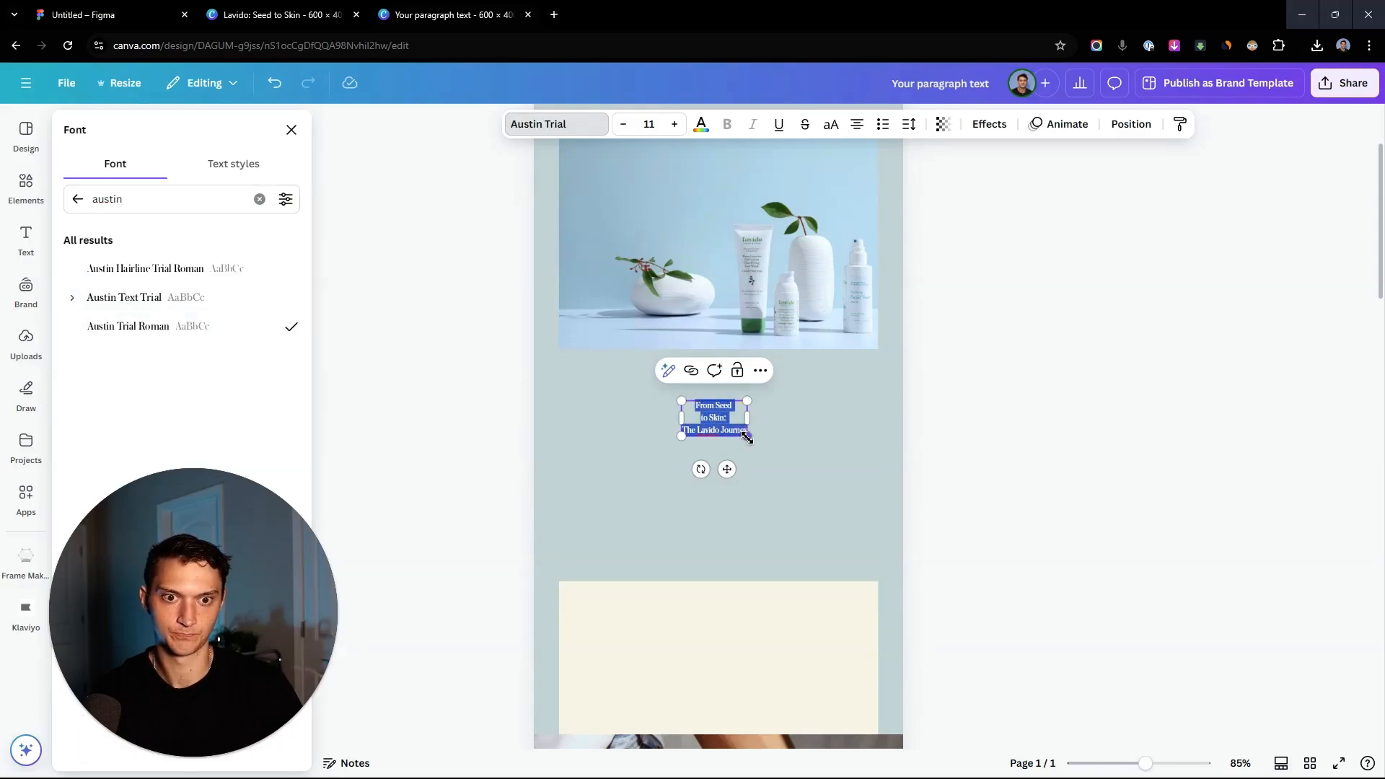
Enlarge the headline to font size 58.4 and centre it on the page, overlapping the product photo's lower edge.
{"action": "left_click_drag", "start_coordinate": [747, 437], "coordinate": [896, 516]}
{"action": "left_click", "coordinate": [852, 484]}
{"action": "left_click", "coordinate": [1019, 505]}
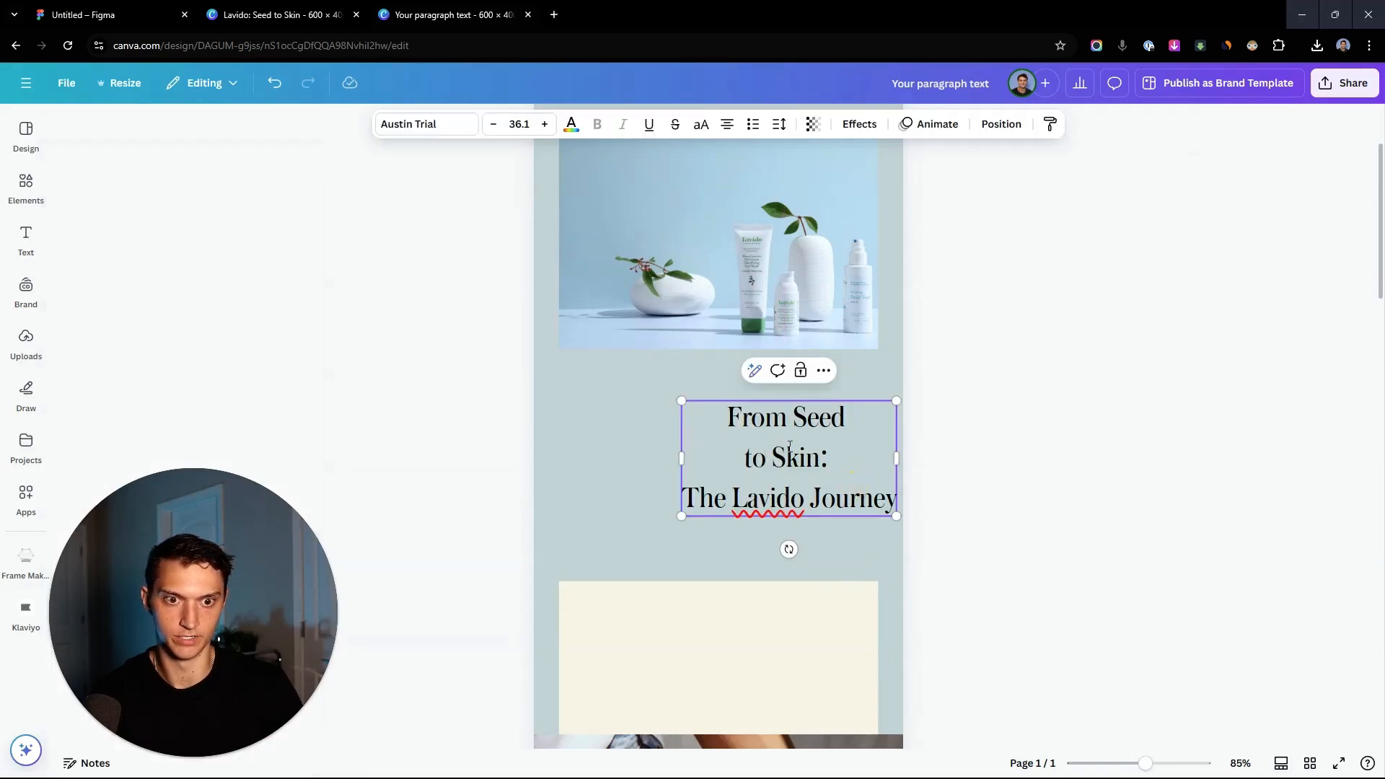
{"action": "left_click_drag", "start_coordinate": [741, 418], "coordinate": [787, 459]}
{"action": "left_click", "coordinate": [1034, 499]}
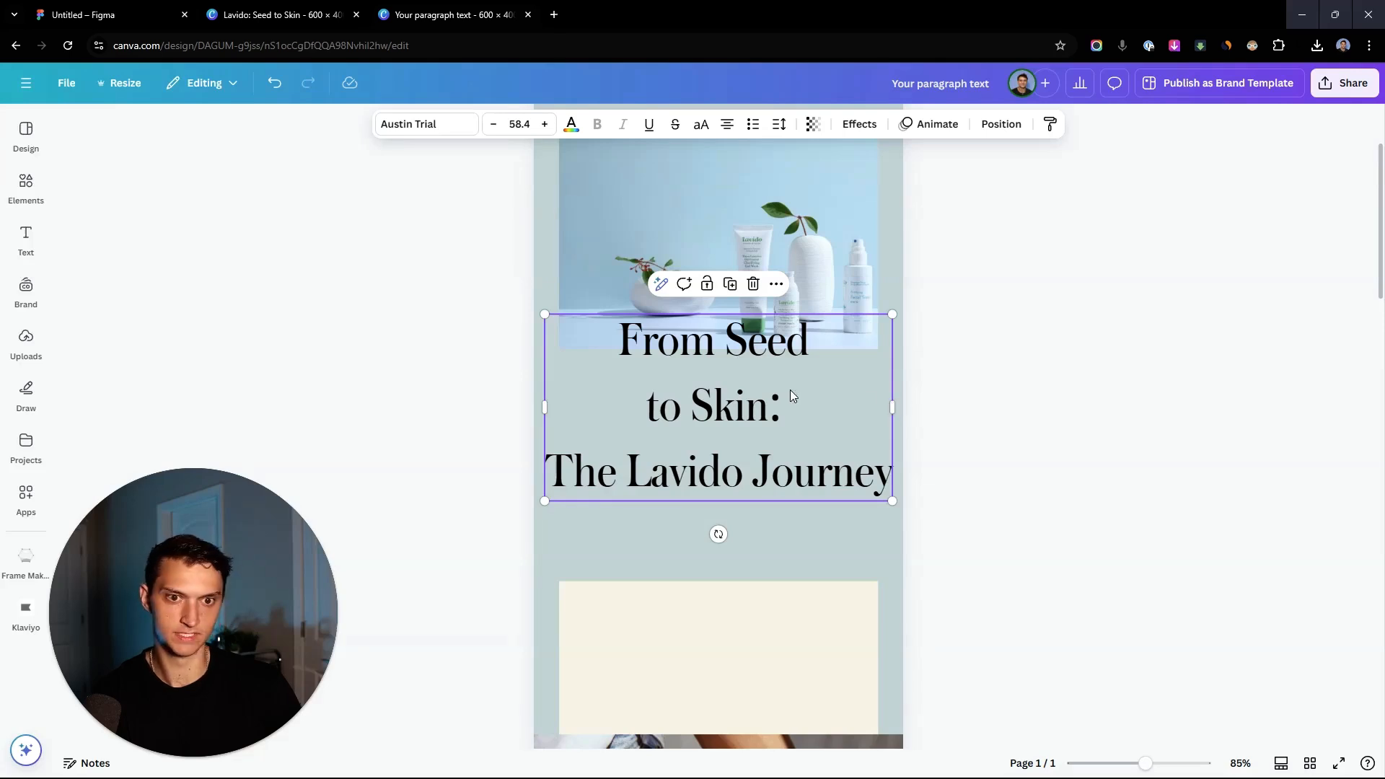
Break the headline's last line so that "Journey" sits on its own fourth line.
{"action": "double_click", "coordinate": [763, 467]}
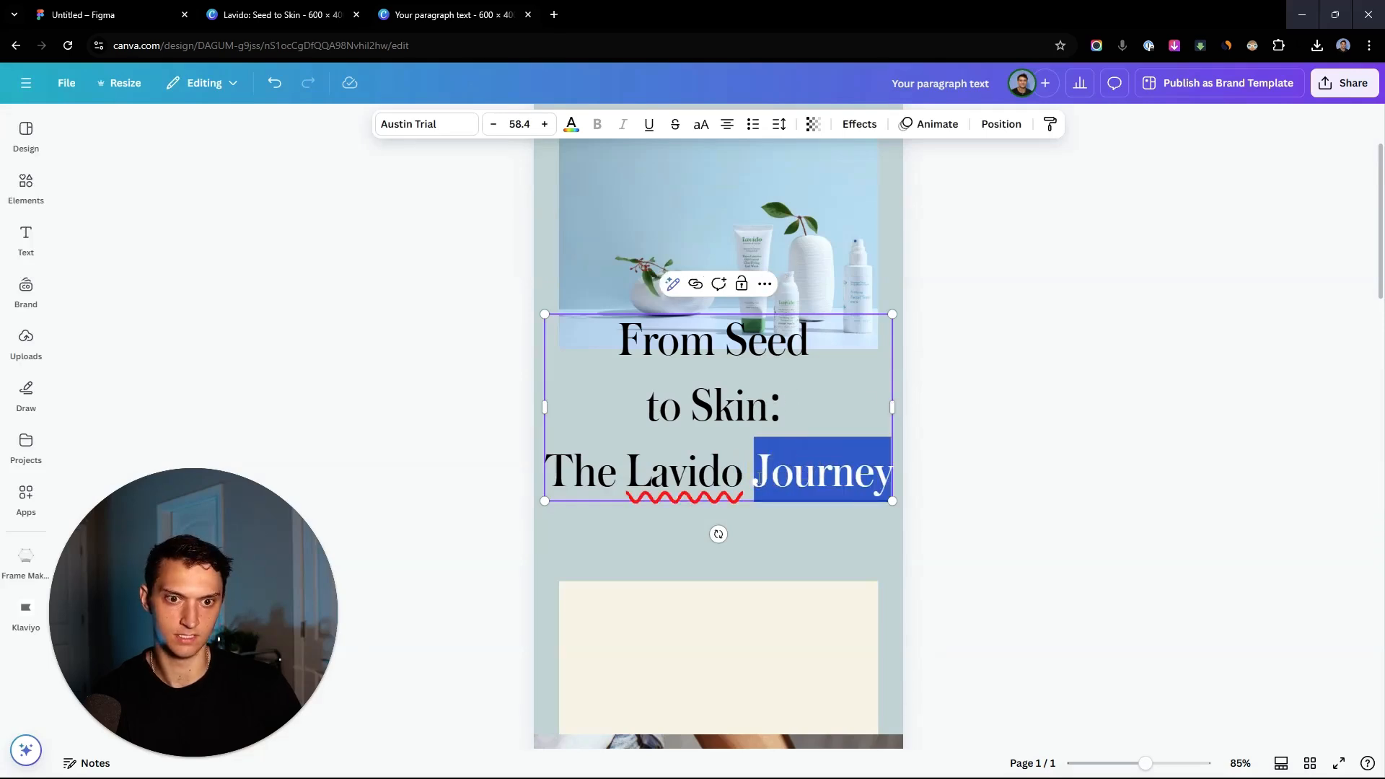
{"action": "key", "text": "Left"}
{"action": "key", "text": "Return"}
{"action": "left_click", "coordinate": [1107, 498]}
Tighten the four-line headline's line spacing to 0.84 and enlarge its text to font size 82.9.
{"action": "left_click_drag", "start_coordinate": [739, 418], "coordinate": [721, 426]}
{"action": "left_click", "coordinate": [740, 429]}
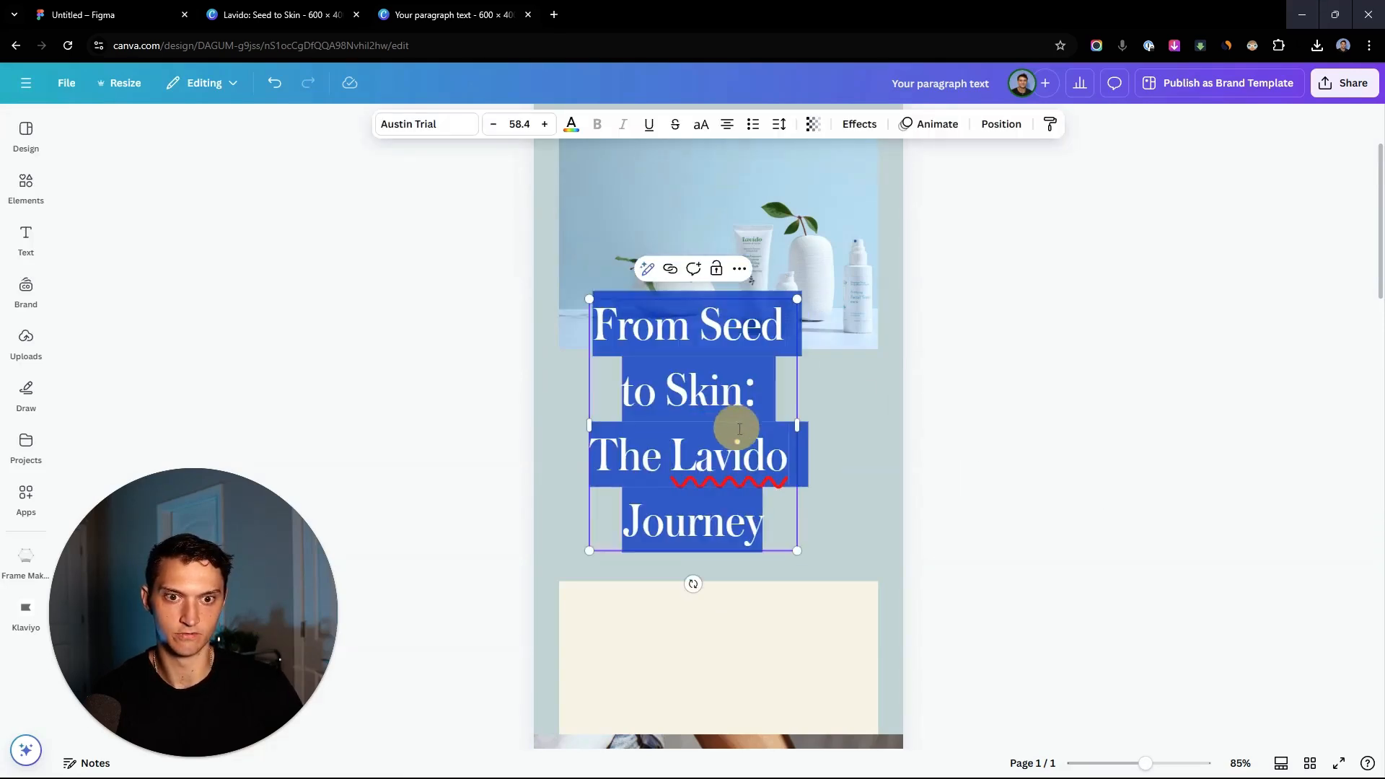
{"action": "left_click", "coordinate": [779, 124]}
{"action": "left_click_drag", "start_coordinate": [793, 238], "coordinate": [726, 240]}
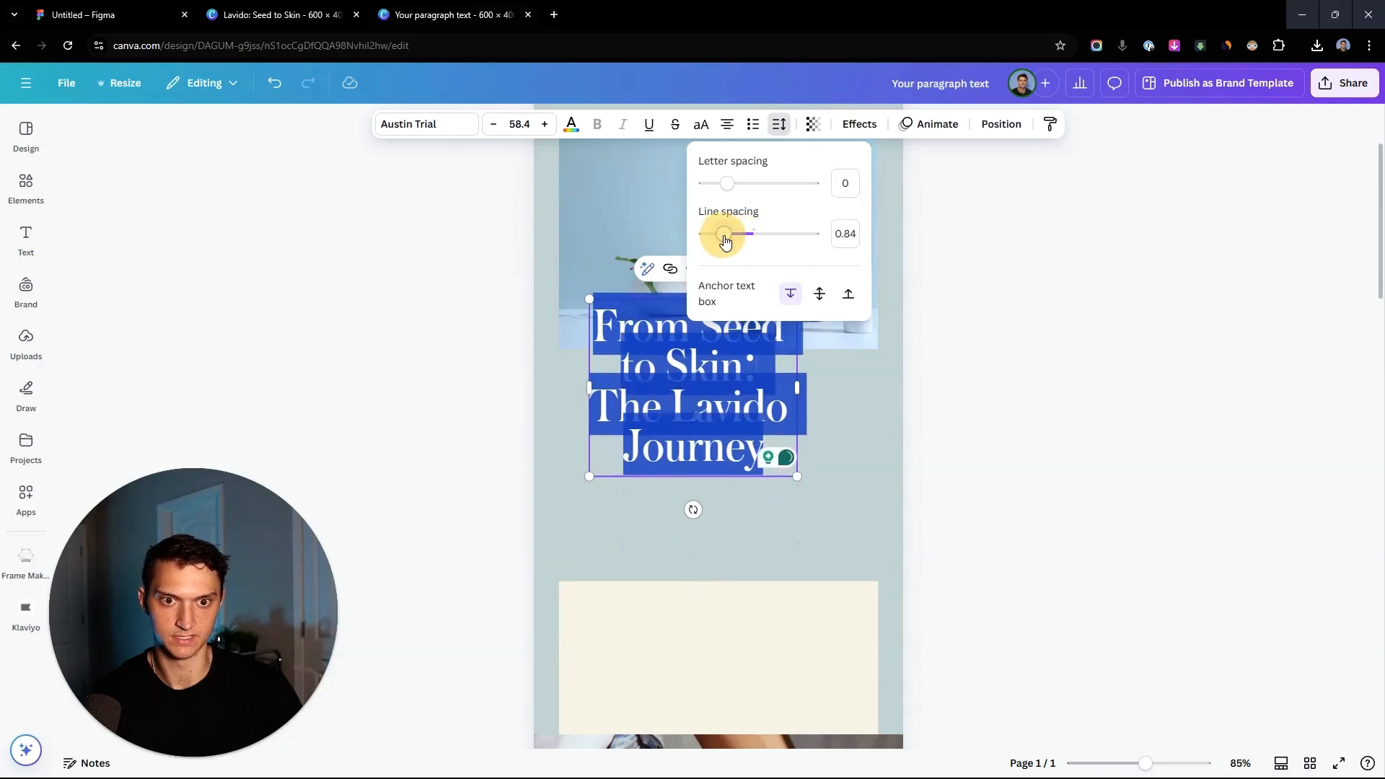
{"action": "left_click", "coordinate": [951, 361]}
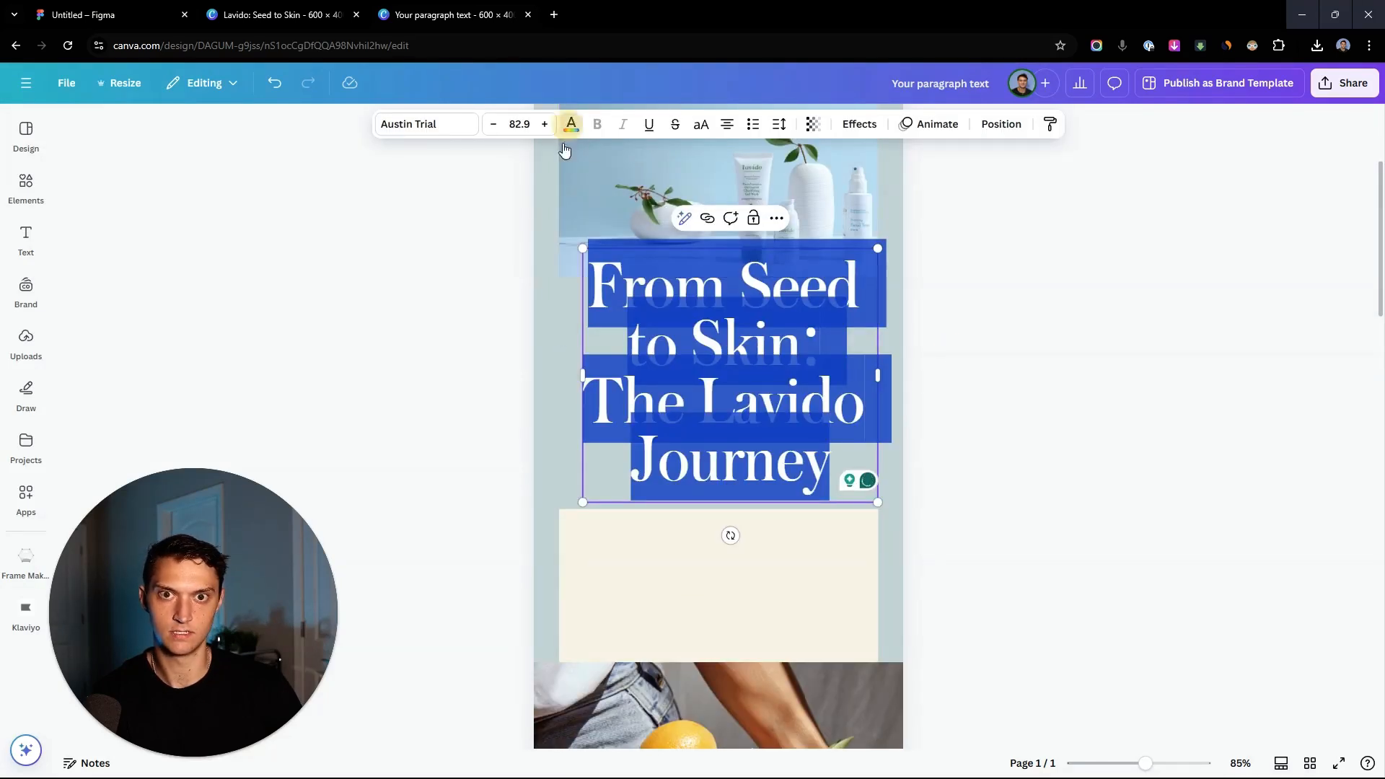
Colour the whole headline white and scale it down to font size 75, roughly centred over the photo's lower edge.
{"action": "left_click", "coordinate": [570, 124]}
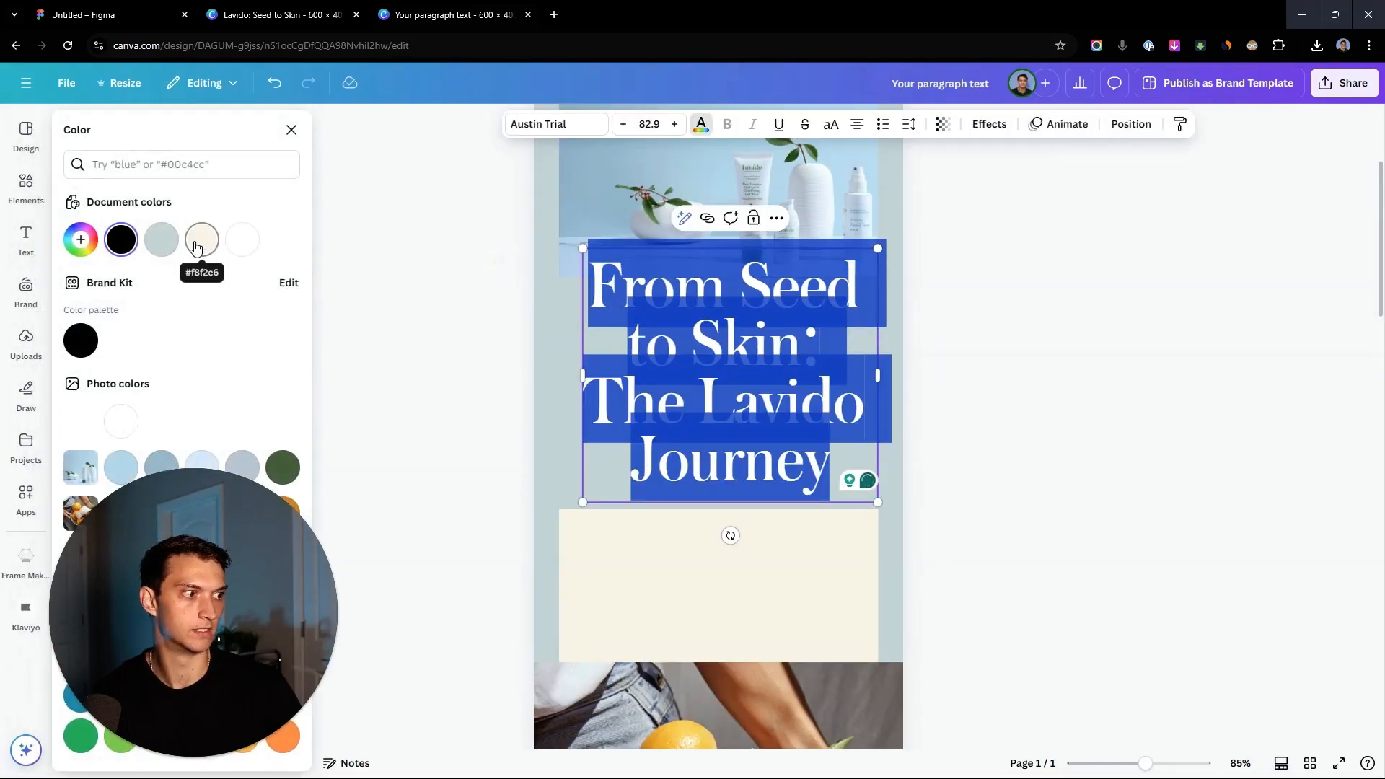
{"action": "left_click", "coordinate": [239, 240]}
{"action": "left_click", "coordinate": [452, 300]}
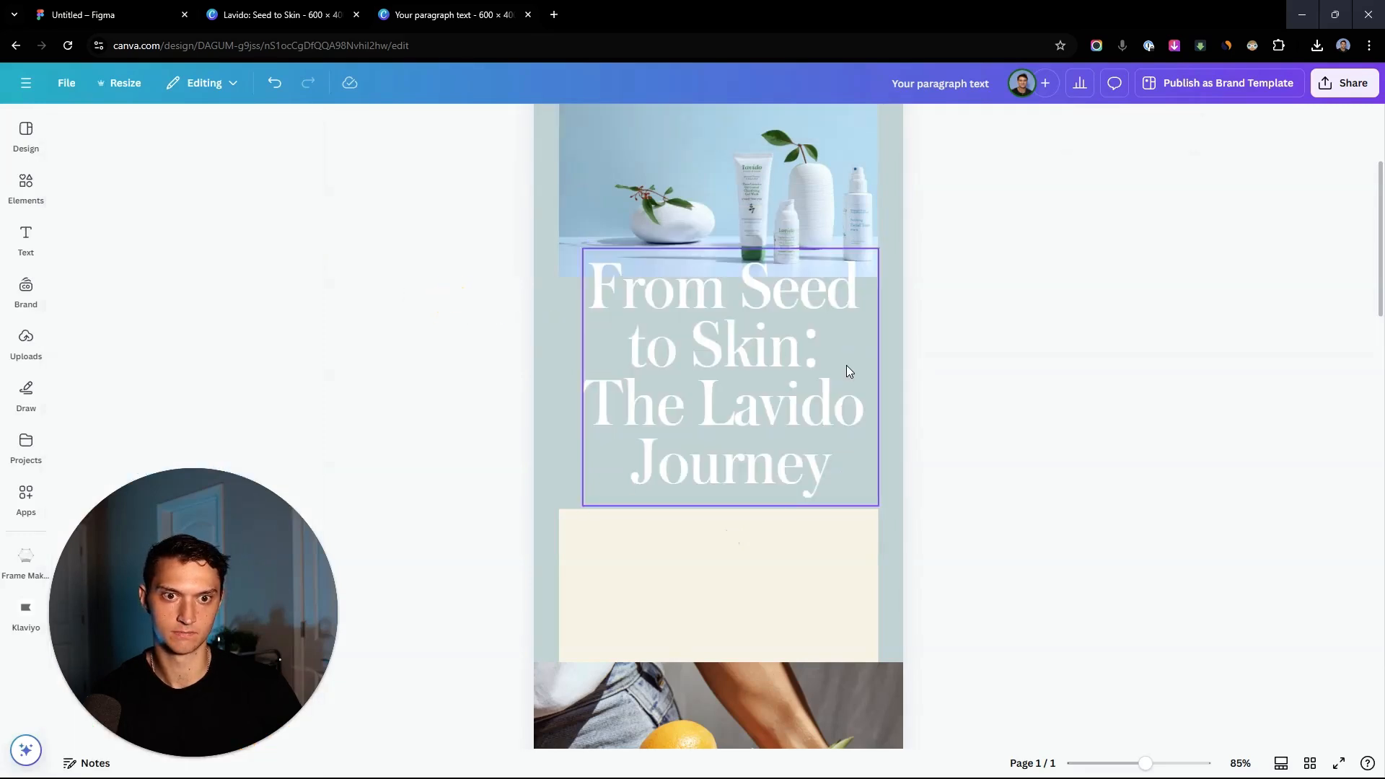
{"action": "left_click", "coordinate": [790, 427]}
{"action": "left_click", "coordinate": [951, 378]}
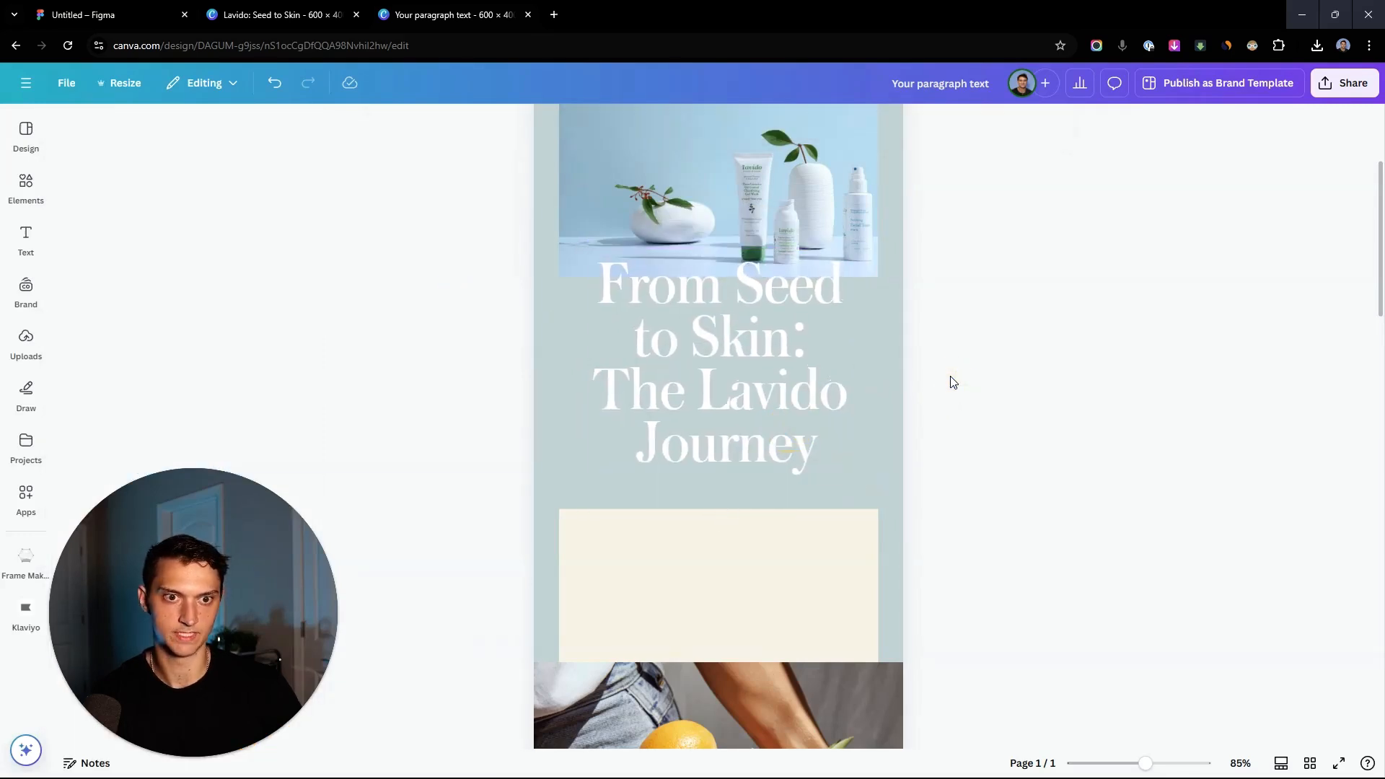
Duplicate the cream rectangle and shrink the copy to a small button shape centred in the cream area below the oranges photo.
{"action": "scroll", "coordinate": [844, 469], "scroll_direction": "down", "scroll_amount": 2}
{"action": "scroll", "coordinate": [782, 495], "scroll_direction": "down", "scroll_amount": 5}
{"action": "scroll", "coordinate": [783, 495], "scroll_direction": "down", "scroll_amount": 2, "text": "ctrl"}
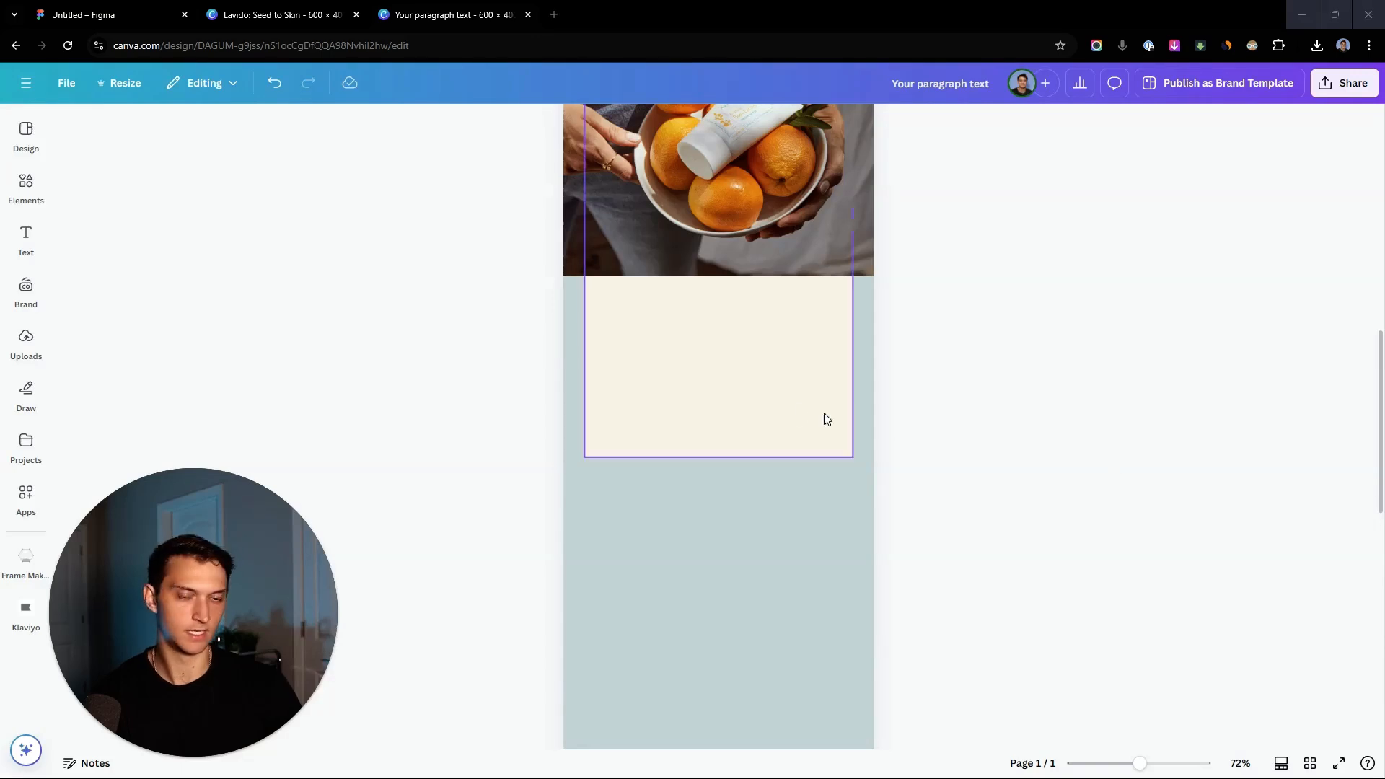
{"action": "left_click", "coordinate": [728, 349]}
{"action": "scroll", "coordinate": [825, 530], "scroll_direction": "up", "scroll_amount": 1}
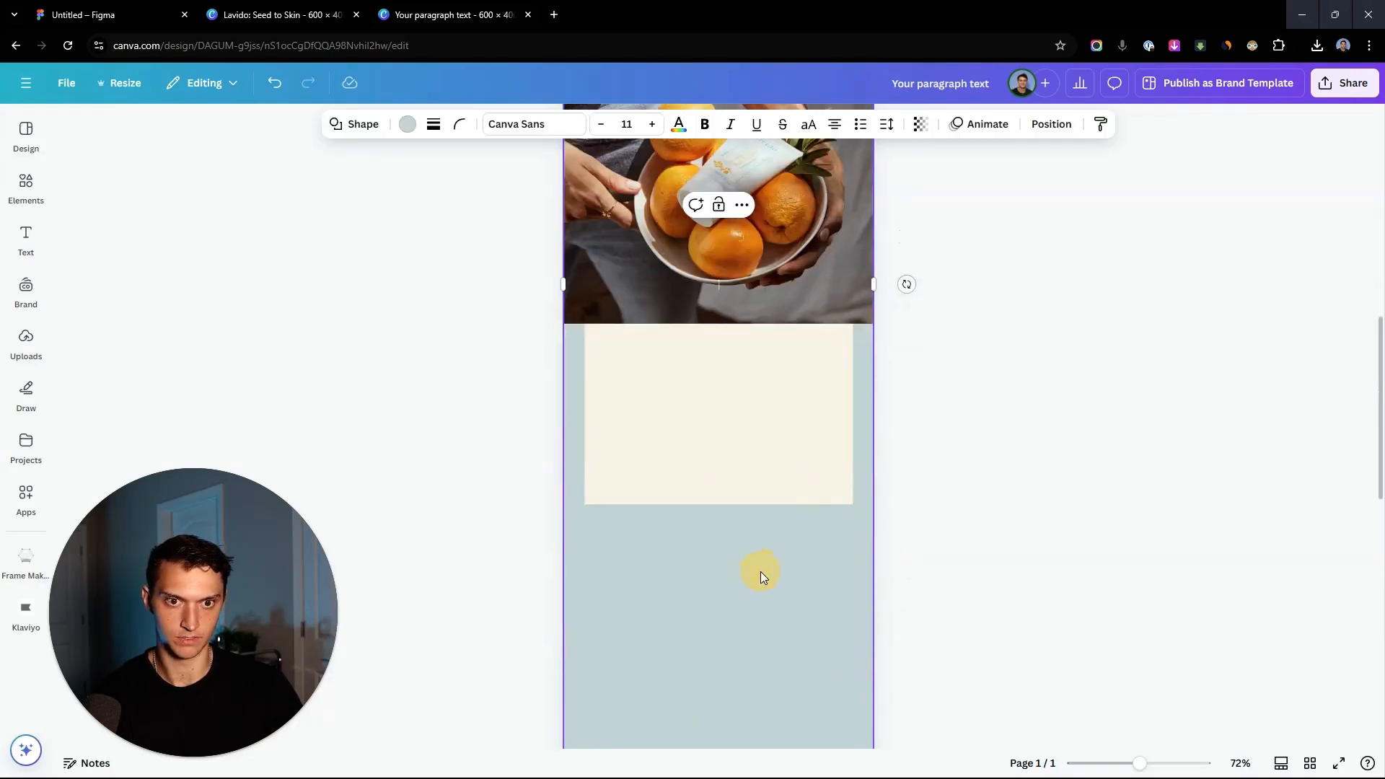
{"action": "scroll", "coordinate": [760, 571], "scroll_direction": "up", "scroll_amount": 6}
{"action": "scroll", "coordinate": [770, 498], "scroll_direction": "down", "scroll_amount": 4, "text": "ctrl"}
{"action": "scroll", "coordinate": [768, 498], "scroll_direction": "down", "scroll_amount": 2}
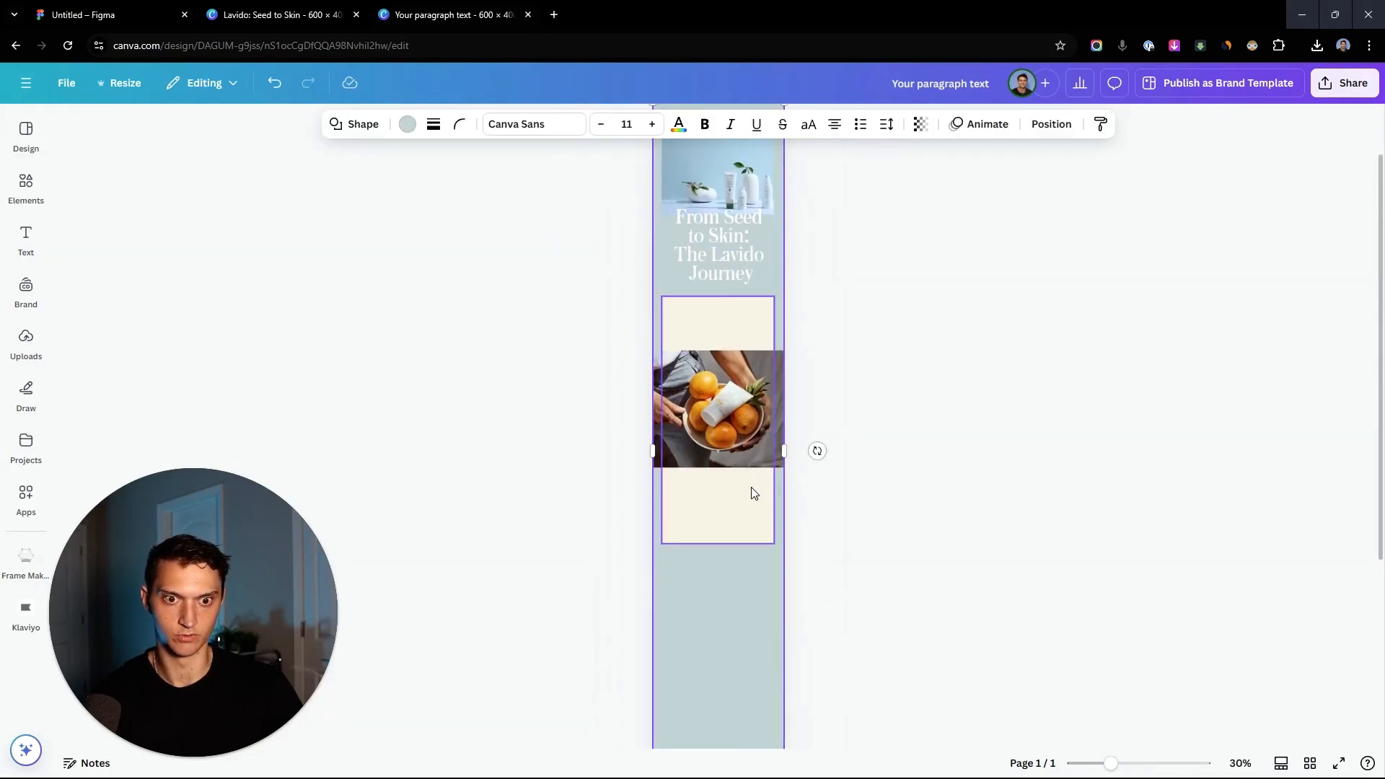
{"action": "mouse_move", "coordinate": [752, 488]}
{"action": "left_mouse_down"}
{"action": "mouse_move", "coordinate": [742, 579]}
{"action": "mouse_move", "coordinate": [749, 503]}
{"action": "left_mouse_up"}
{"action": "left_click_drag", "start_coordinate": [749, 503], "coordinate": [749, 503]}
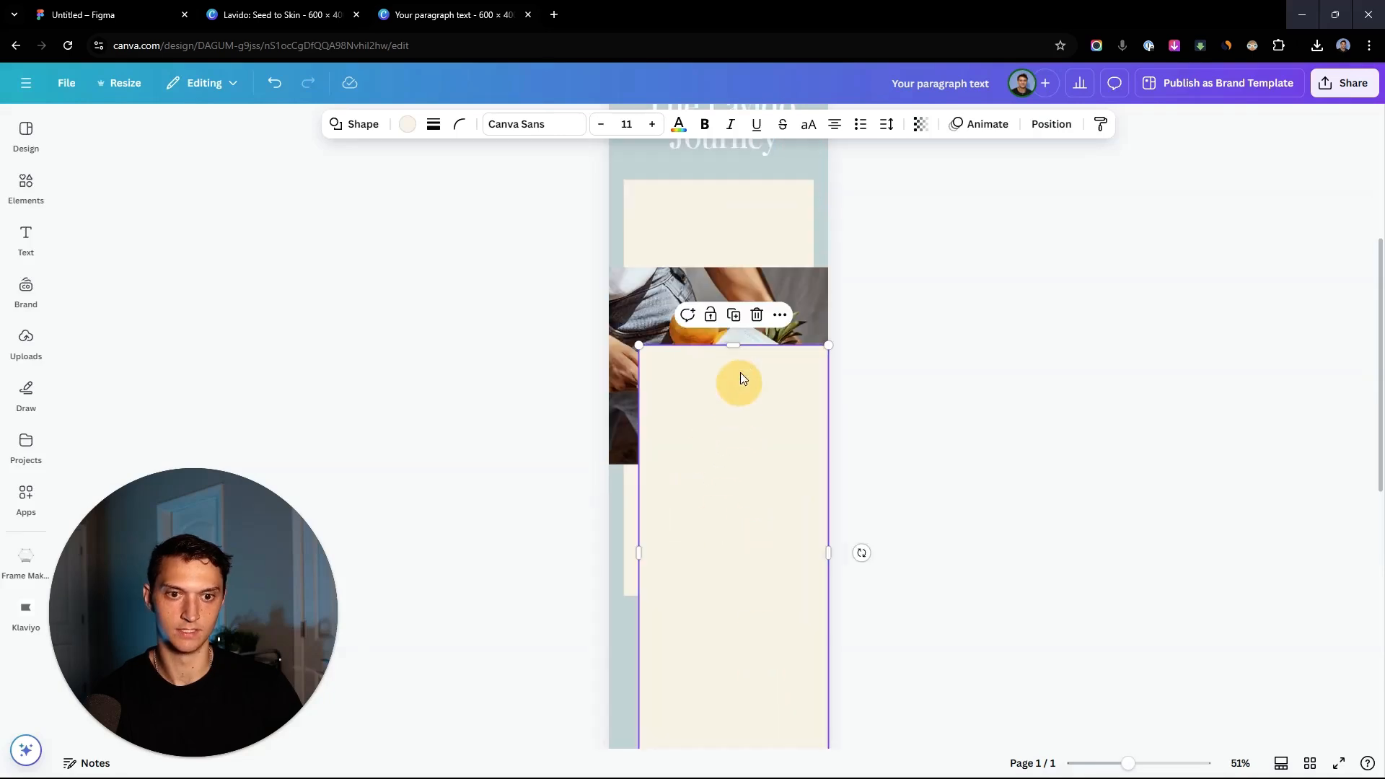
{"action": "left_click_drag", "start_coordinate": [747, 371], "coordinate": [782, 397]}
{"action": "scroll", "coordinate": [732, 297], "scroll_direction": "up", "scroll_amount": 3}
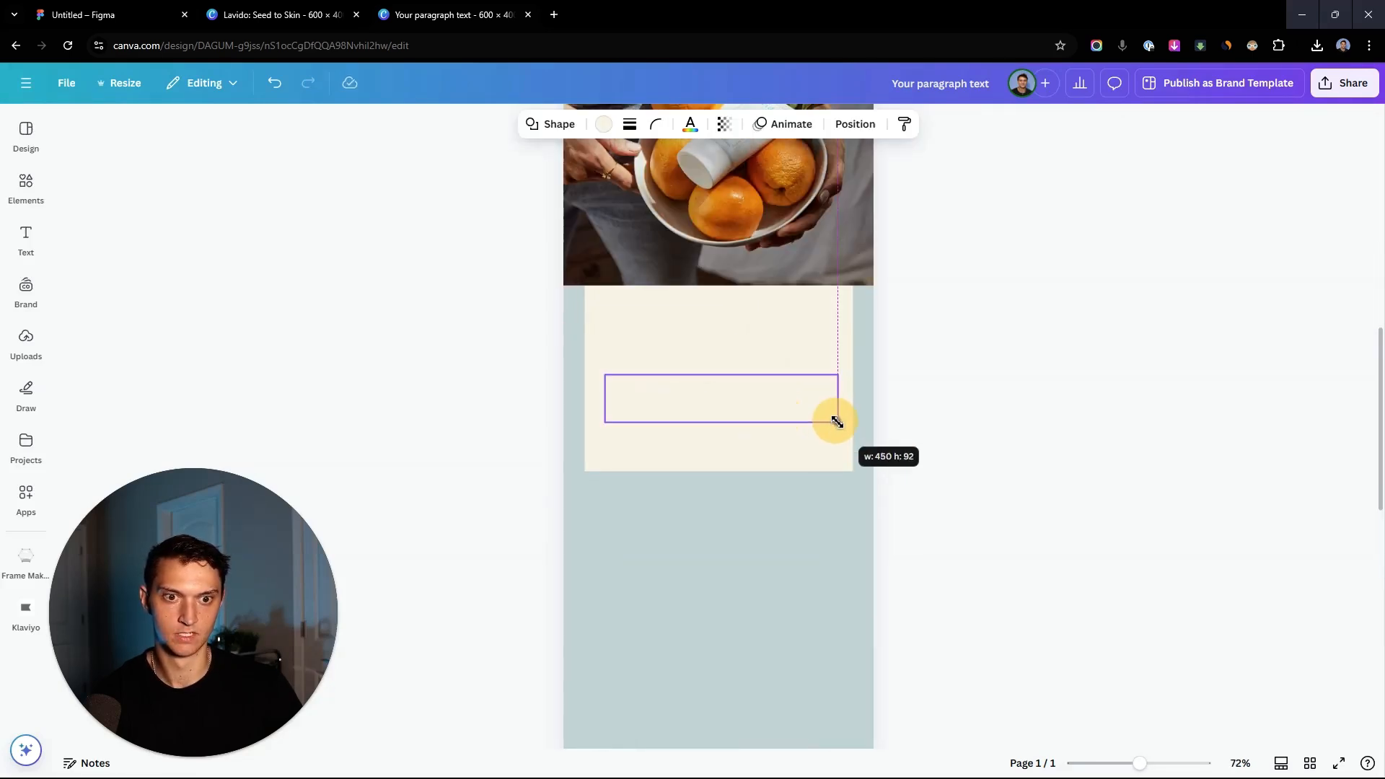
{"action": "left_click_drag", "start_coordinate": [836, 422], "coordinate": [773, 405]}
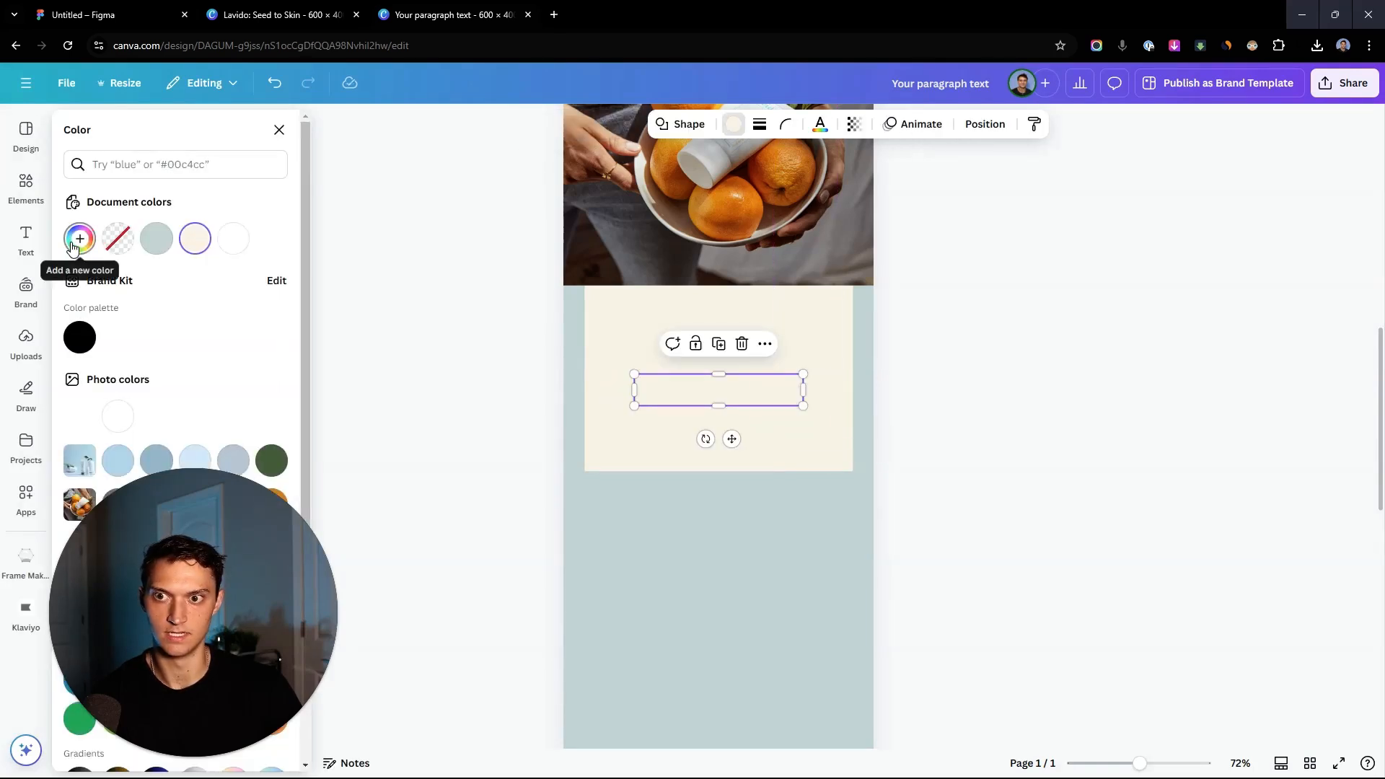
Fill the small rectangle with the copied dark teal colour and label it "EXPLORE OUR COLLECTION" in white.
{"action": "left_click", "coordinate": [75, 242]}
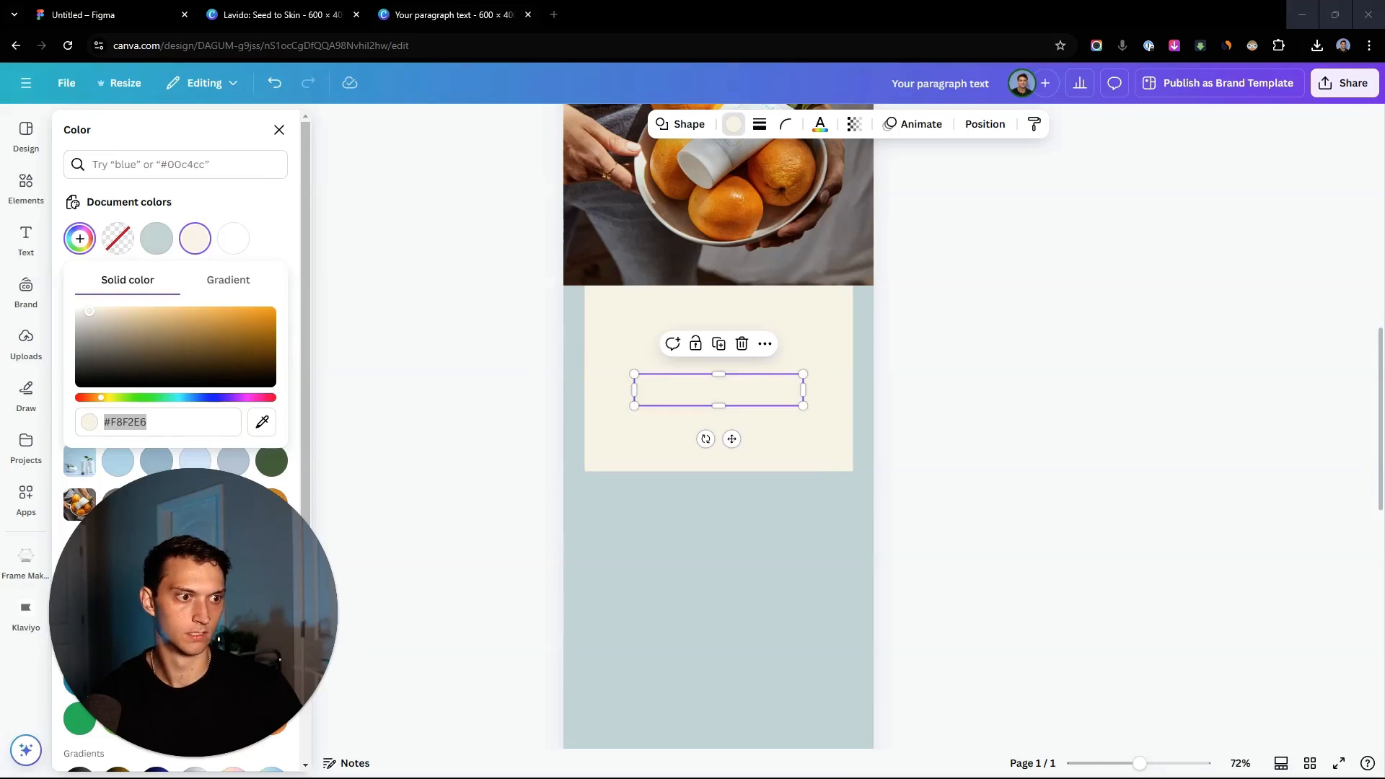
{"action": "key", "text": "ctrl+v"}
{"action": "left_click", "coordinate": [583, 520]}
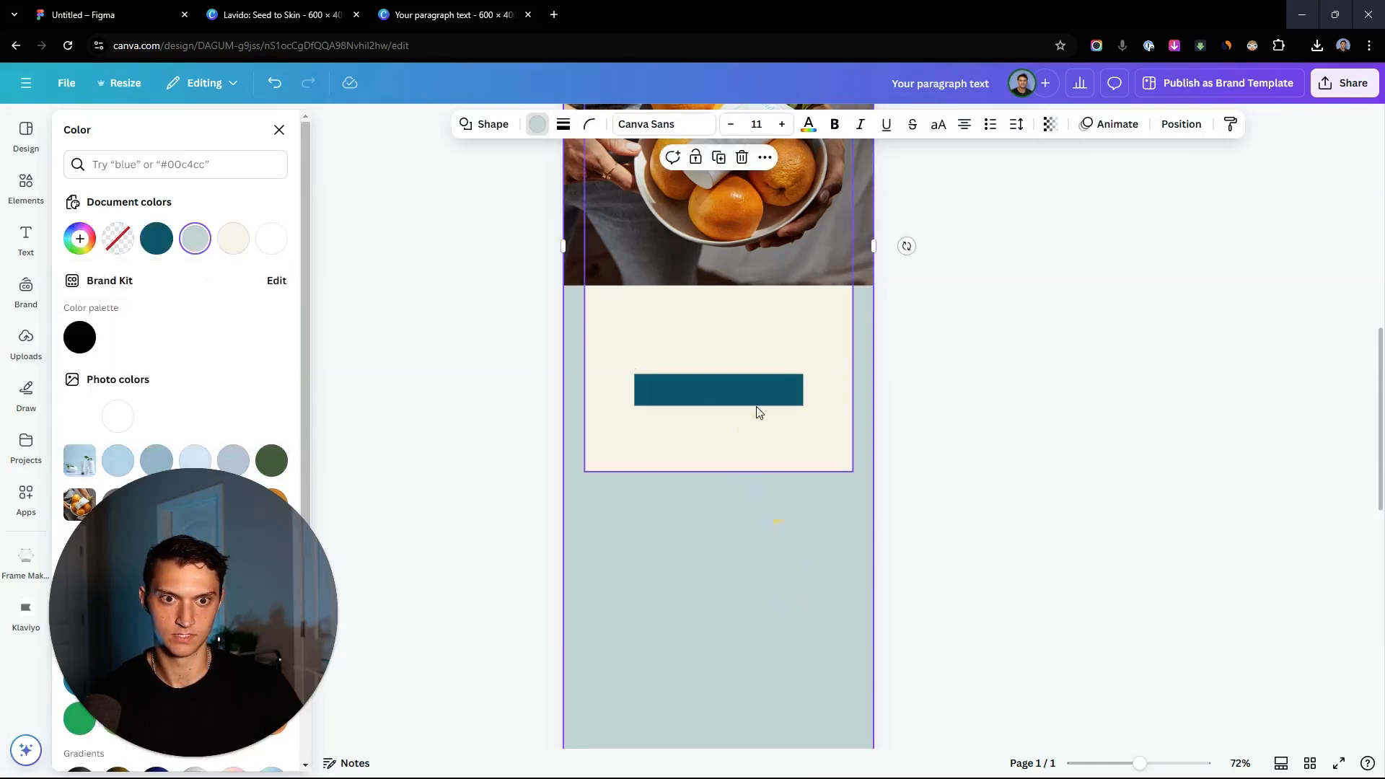
{"action": "left_click", "coordinate": [764, 390]}
{"action": "left_click", "coordinate": [744, 381]}
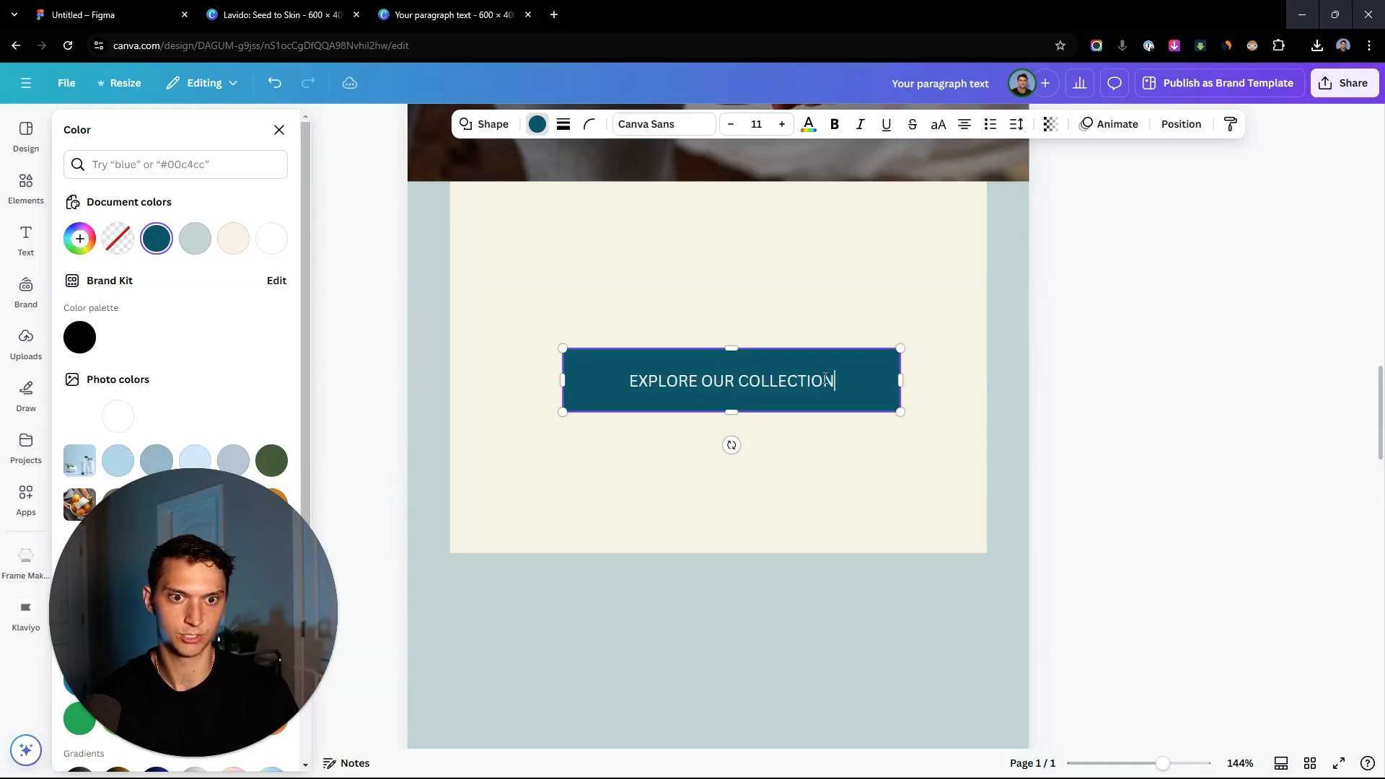
Set the button label's font to Mr Eaves Mod OT Bold Italic at font size 15.
{"action": "key", "text": "ctrl+a"}
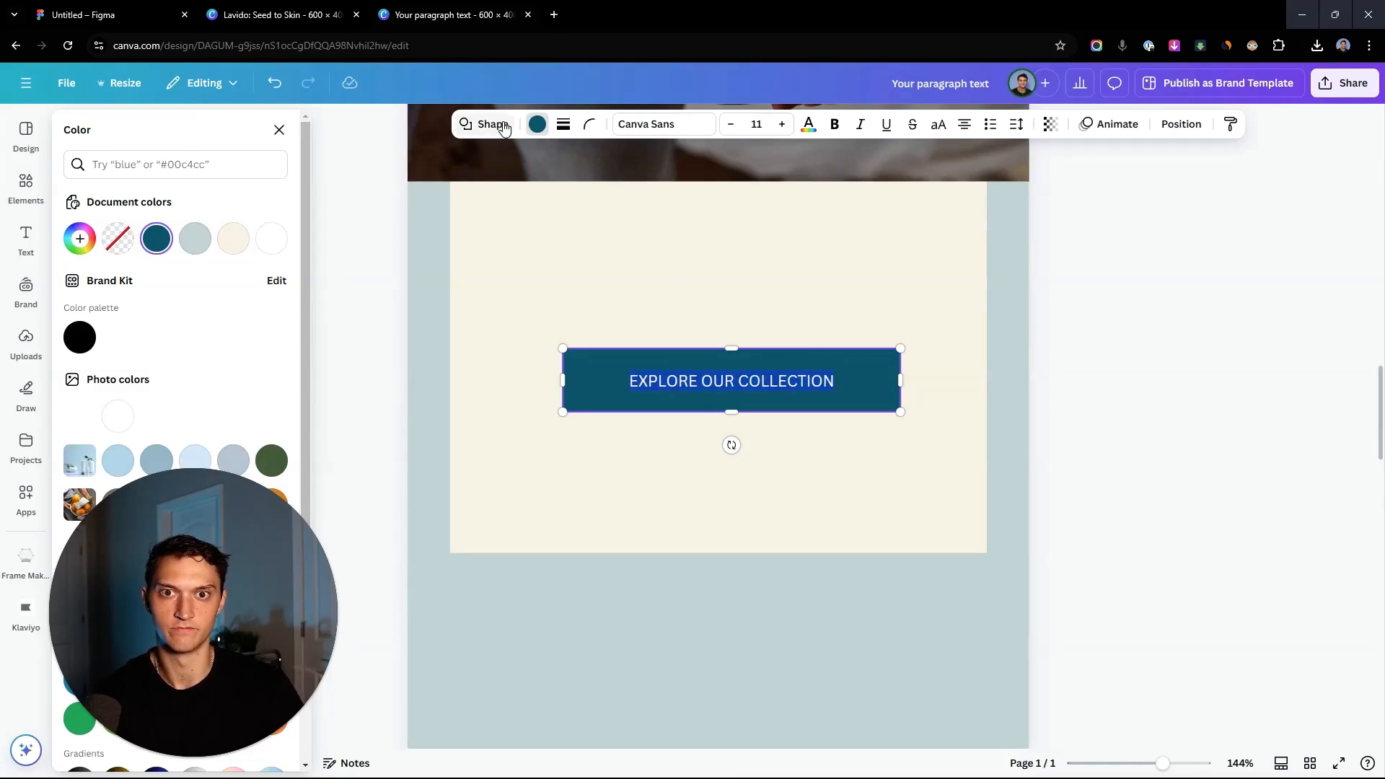
{"action": "left_click", "coordinate": [650, 124]}
{"action": "left_click", "coordinate": [781, 124]}
{"action": "left_click", "coordinate": [782, 124]}
{"action": "left_click", "coordinate": [782, 124]}
{"action": "left_click", "coordinate": [781, 124]}
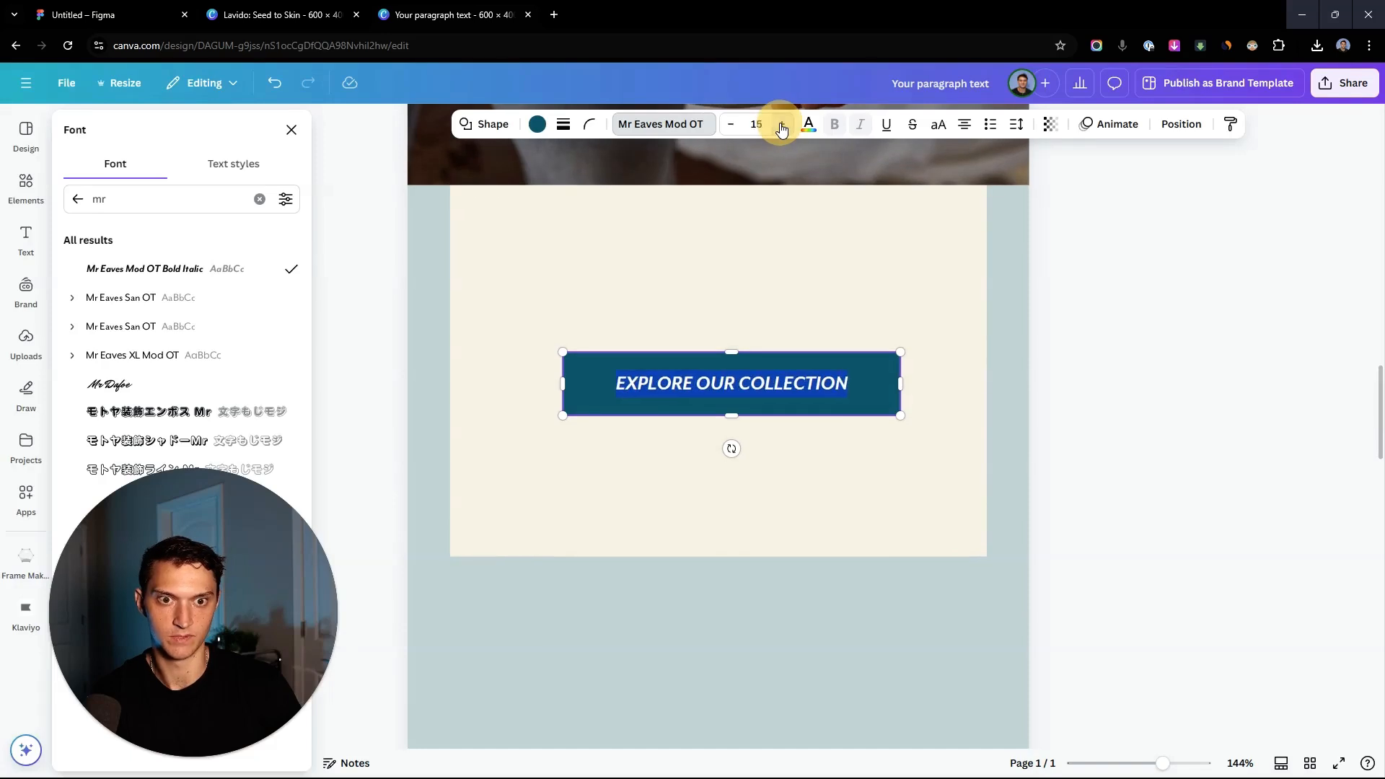
{"action": "left_click", "coordinate": [1131, 380]}
Move the "EXPLORE OUR COLLECTION" button down near the cream block's lower edge and centre it on the page.
{"action": "scroll", "coordinate": [1113, 386], "scroll_direction": "down", "scroll_amount": 5}
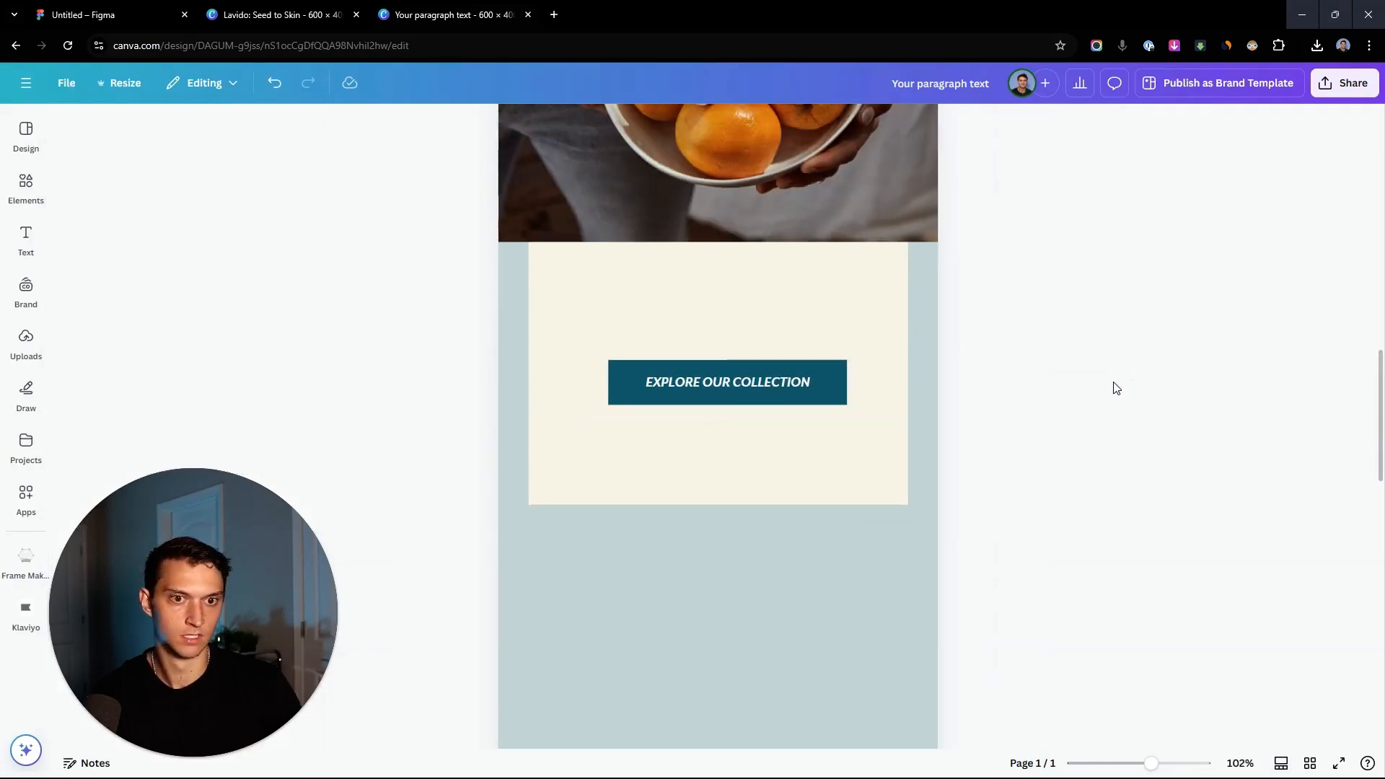
{"action": "left_click_drag", "start_coordinate": [791, 381], "coordinate": [777, 431]}
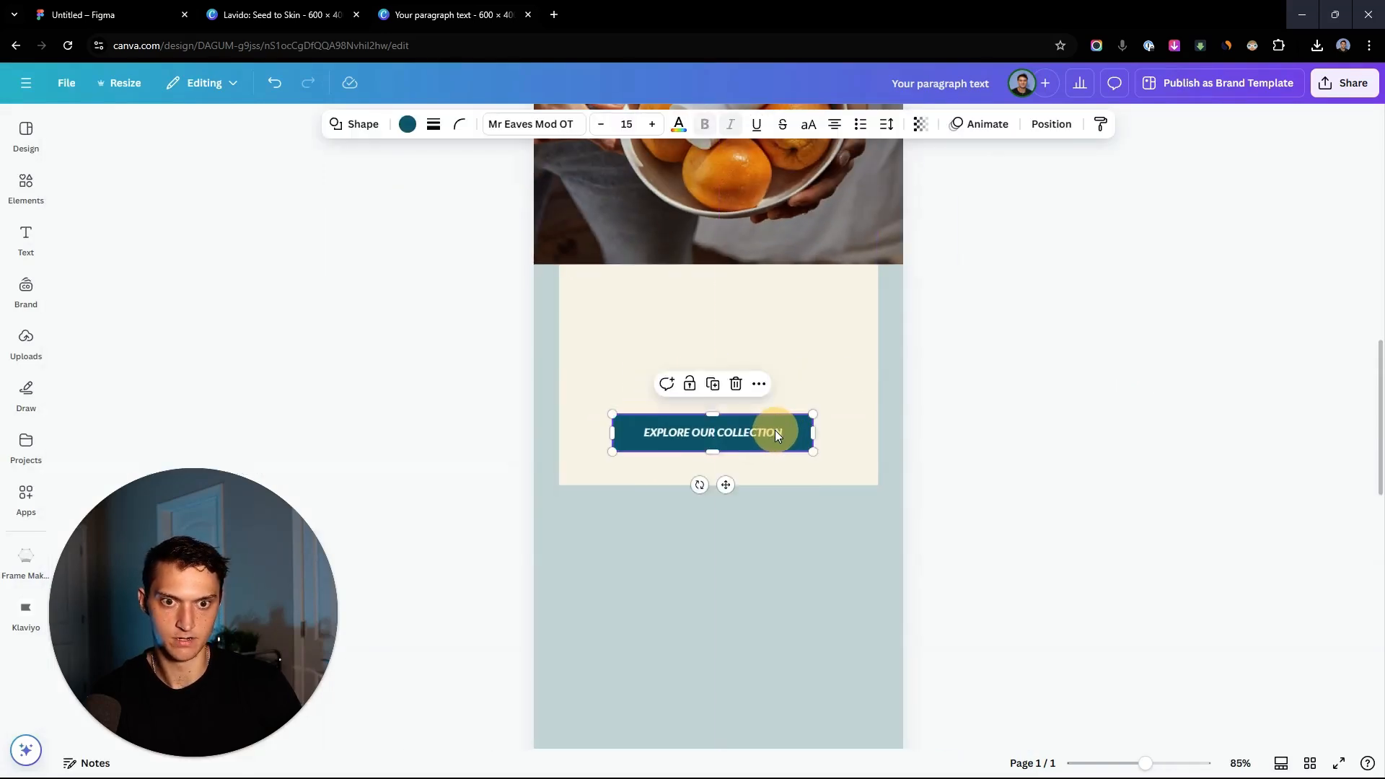
{"action": "key", "text": "Escape"}
{"action": "left_click", "coordinate": [719, 425]}
{"action": "left_click", "coordinate": [1014, 423]}
Add the teal "Our passion for natural ingredients…" tagline below the headline in Mr Eaves San OT and lower the cream block's top edge beneath it.
{"action": "scroll", "coordinate": [1016, 424], "scroll_direction": "down", "scroll_amount": 4}
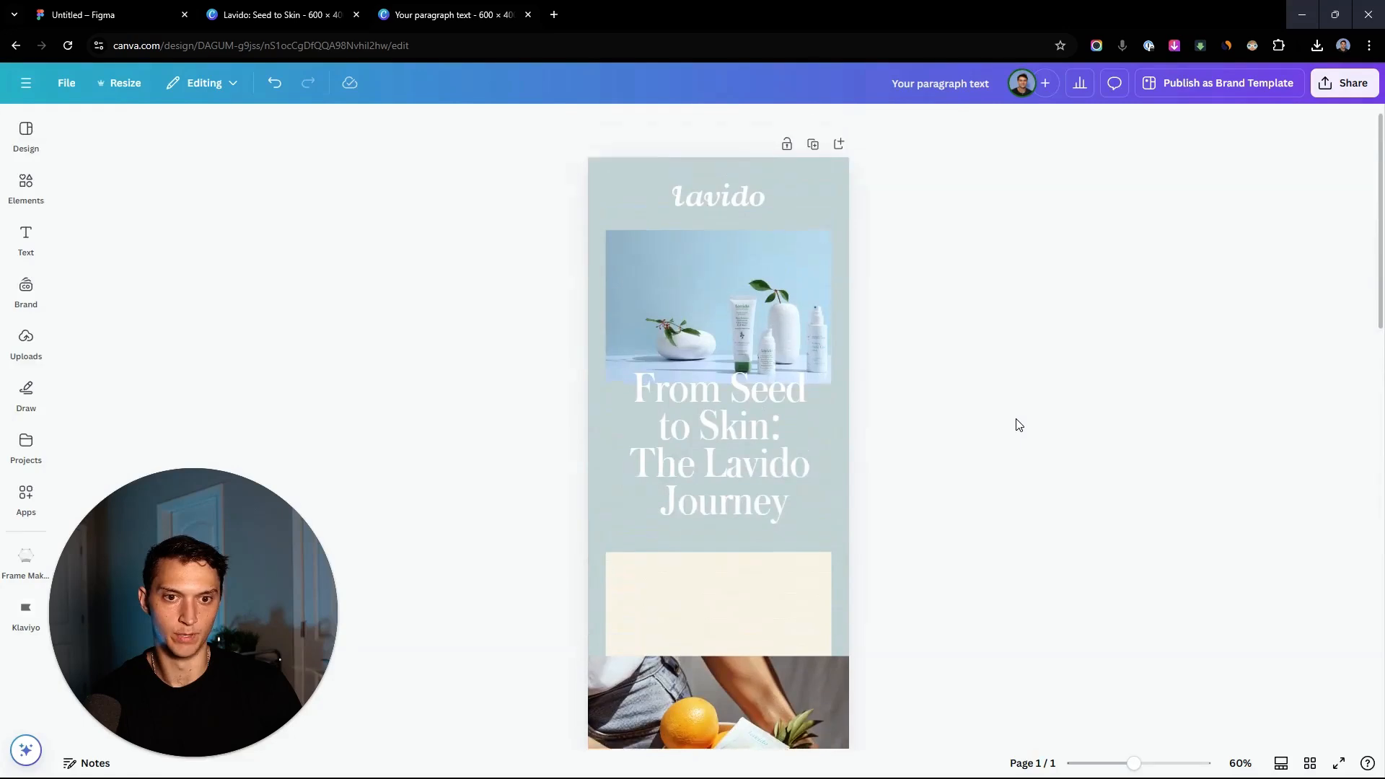
{"action": "scroll", "coordinate": [1018, 426], "scroll_direction": "down", "scroll_amount": 6}
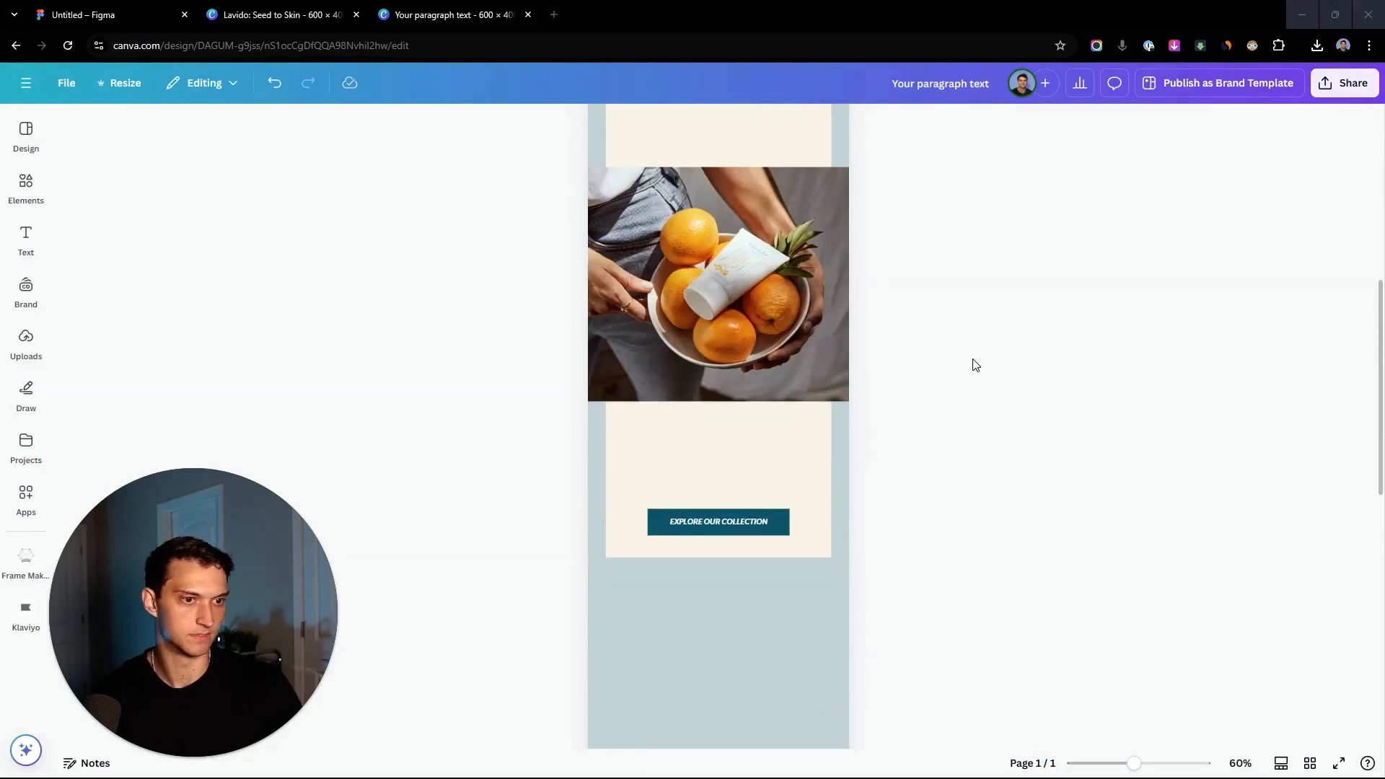
{"action": "scroll", "coordinate": [975, 364], "scroll_direction": "up", "scroll_amount": 6}
{"action": "left_click", "coordinate": [739, 565]}
{"action": "left_click_drag", "start_coordinate": [739, 566], "coordinate": [748, 629]}
{"action": "scroll", "coordinate": [748, 629], "scroll_direction": "down", "scroll_amount": 2}
{"action": "left_click_drag", "start_coordinate": [753, 481], "coordinate": [810, 470]}
{"action": "left_click", "coordinate": [811, 430]}
{"action": "scroll", "coordinate": [1160, 470], "scroll_direction": "down", "scroll_amount": 4}
{"action": "left_click", "coordinate": [793, 354]}
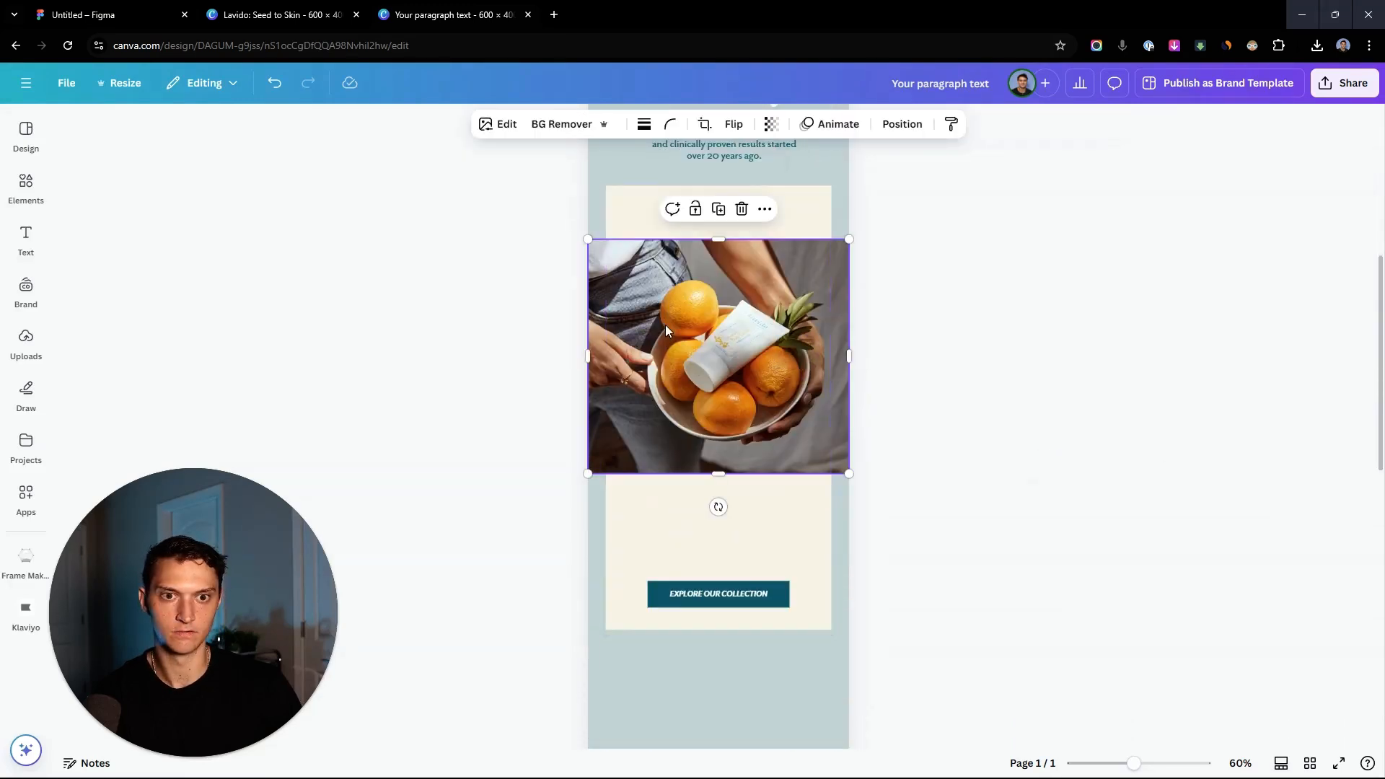
Lower the oranges photo and place the "Imagine a skincare brand…" paragraph in Mr Eaves San OT, size 19.4, on the cream area above it.
{"action": "left_click_drag", "start_coordinate": [665, 330], "coordinate": [662, 363]}
{"action": "left_click_drag", "start_coordinate": [789, 223], "coordinate": [778, 223]}
{"action": "left_click", "coordinate": [1151, 358]}
{"action": "key", "text": "ctrl+z"}
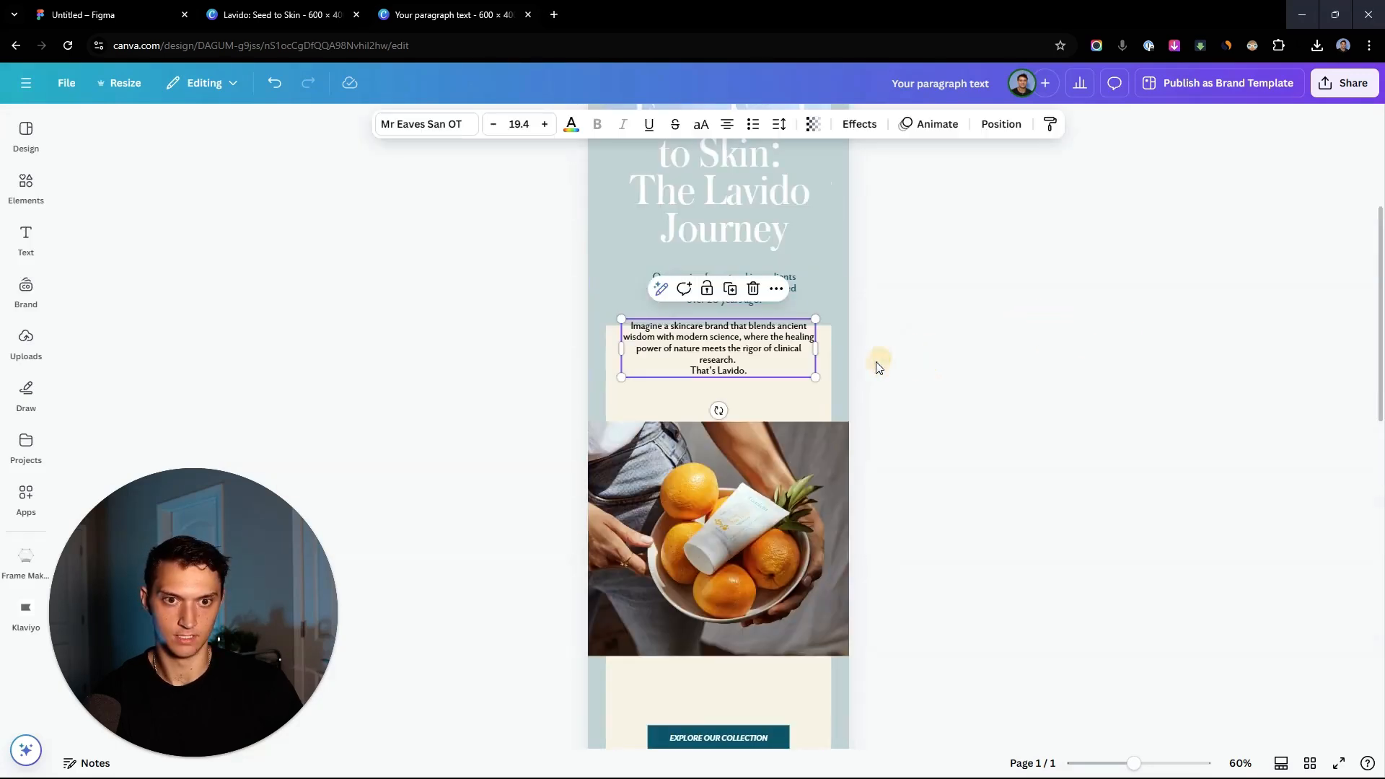
{"action": "left_click_drag", "start_coordinate": [778, 347], "coordinate": [778, 363]}
Add the "Our journey began in the fertile fields of the Galilee…" paragraph below the oranges photo, lowering the button and cream block to fit.
{"action": "scroll", "coordinate": [921, 380], "scroll_direction": "down", "scroll_amount": 5}
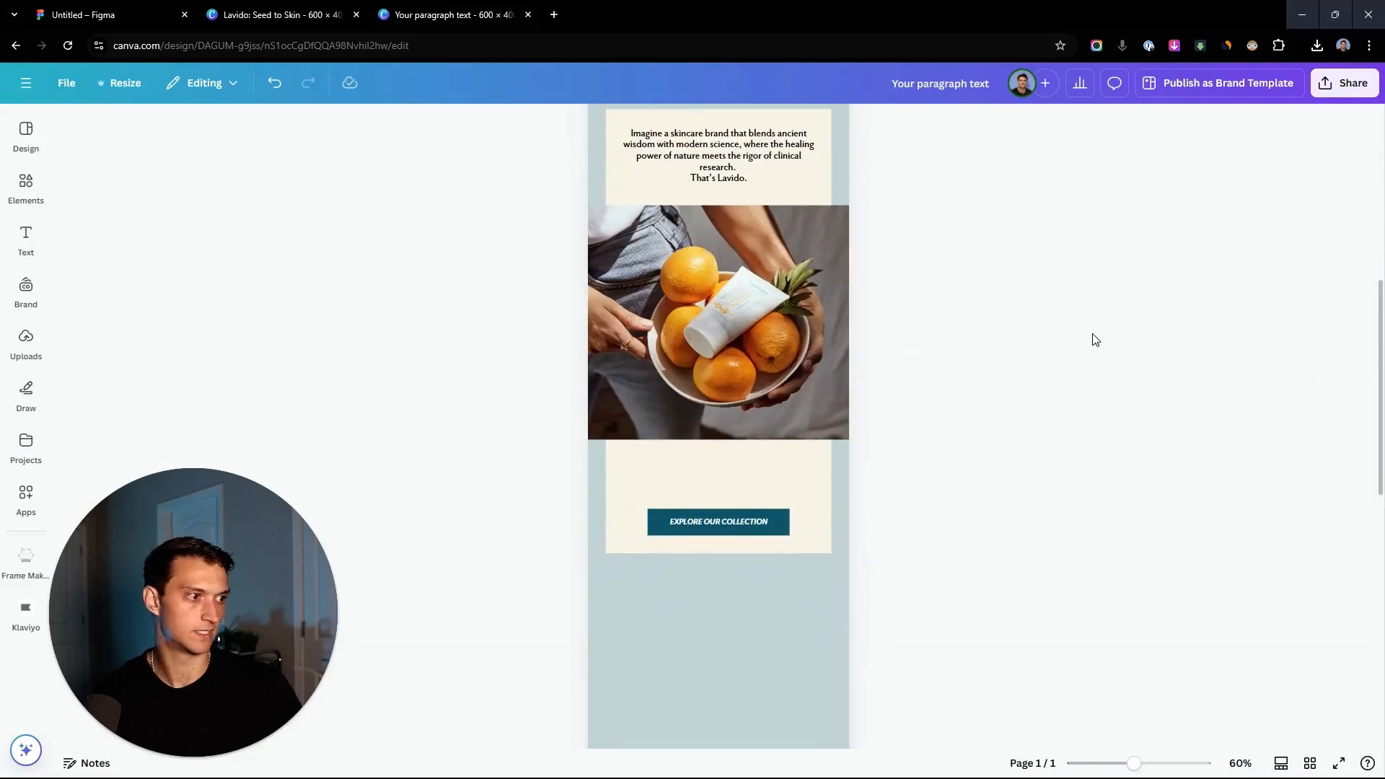
{"action": "left_click", "coordinate": [806, 396]}
{"action": "left_click_drag", "start_coordinate": [800, 409], "coordinate": [797, 450]}
{"action": "left_click_drag", "start_coordinate": [723, 371], "coordinate": [768, 436]}
{"action": "left_click", "coordinate": [813, 437]}
Centre the "EXPLORE OUR COLLECTION" button on the page with slightly more space below the journey paragraph.
{"action": "scroll", "coordinate": [813, 437], "scroll_direction": "up", "scroll_amount": 5}
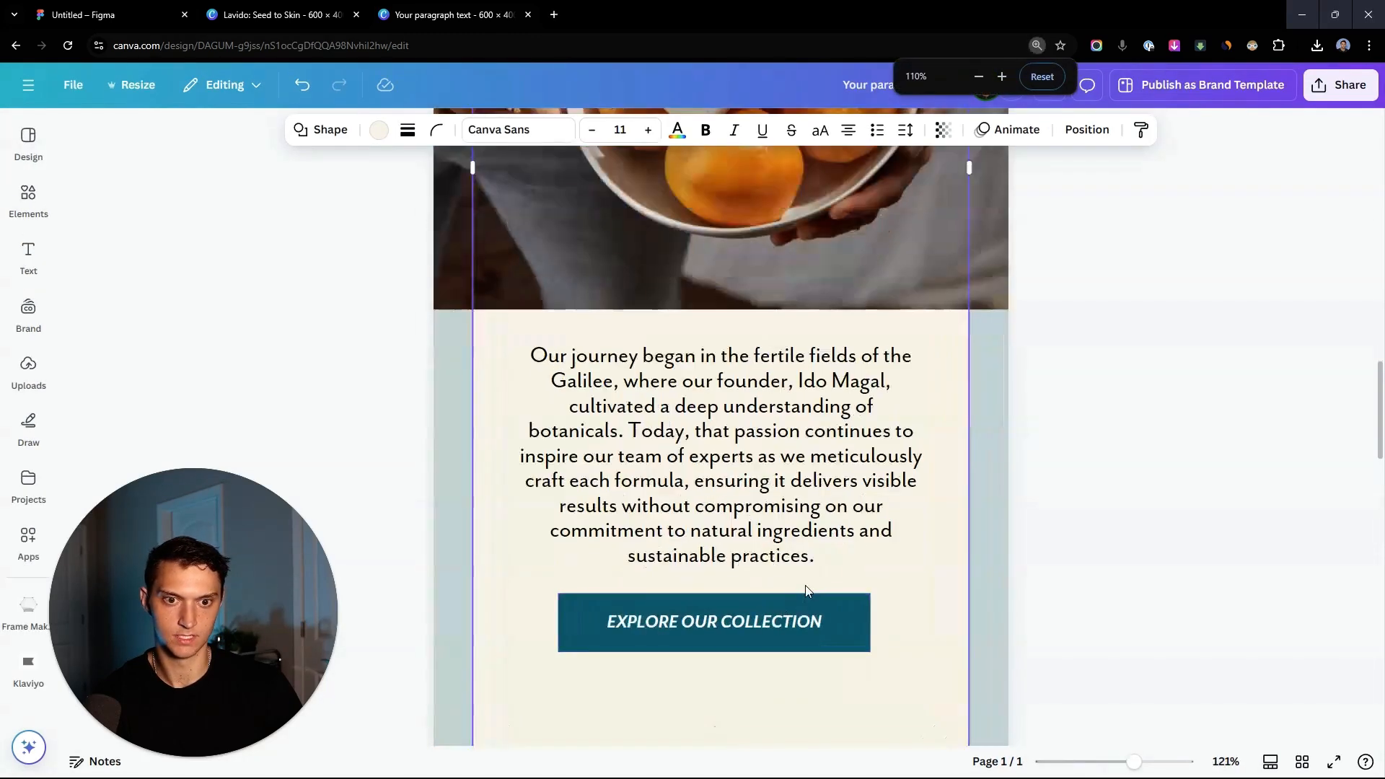
{"action": "scroll", "coordinate": [816, 530], "scroll_direction": "down", "scroll_amount": 2}
{"action": "left_click", "coordinate": [810, 495]}
{"action": "left_click", "coordinate": [829, 346]}
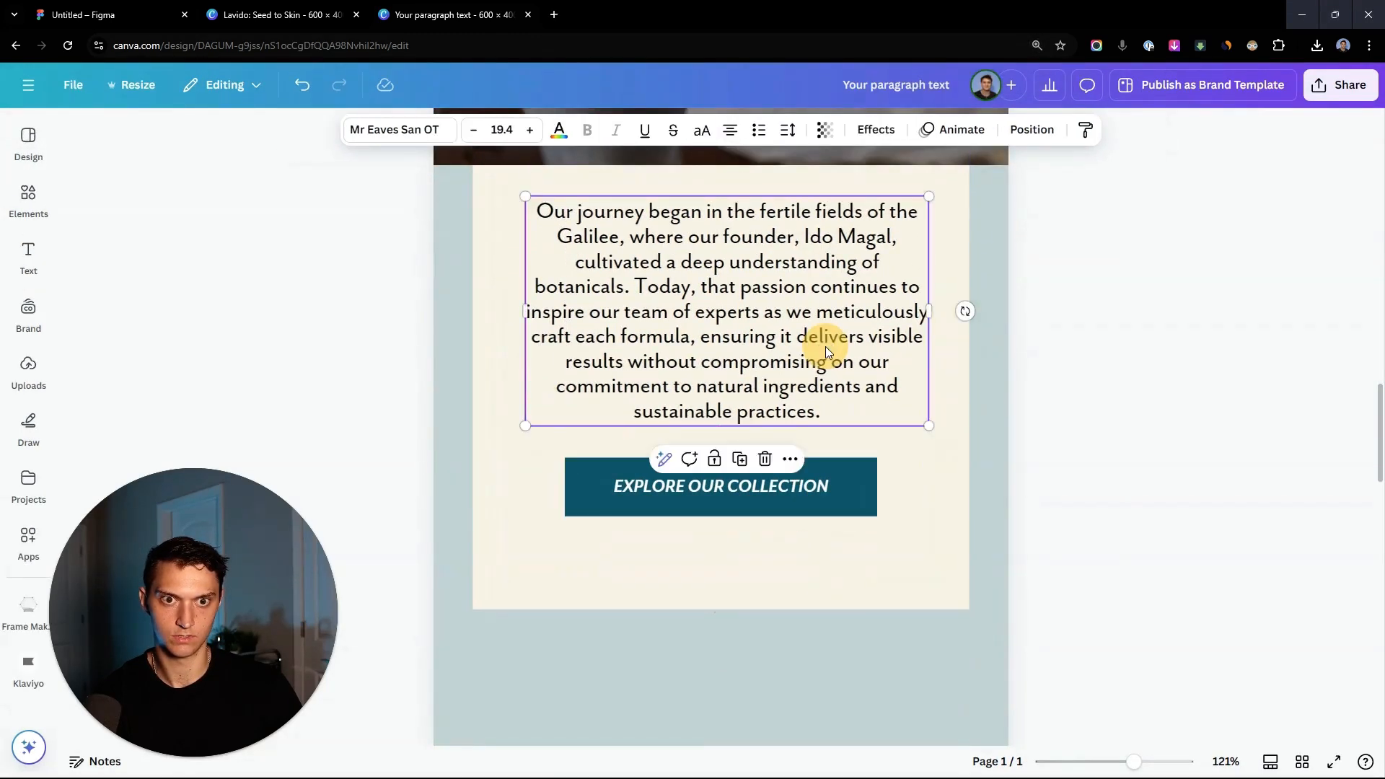
Raise the cream block's bottom edge so that it ends a short distance below the button.
{"action": "scroll", "coordinate": [837, 418], "scroll_direction": "down", "scroll_amount": 2}
{"action": "left_click", "coordinate": [848, 509]}
{"action": "left_click", "coordinate": [856, 536]}
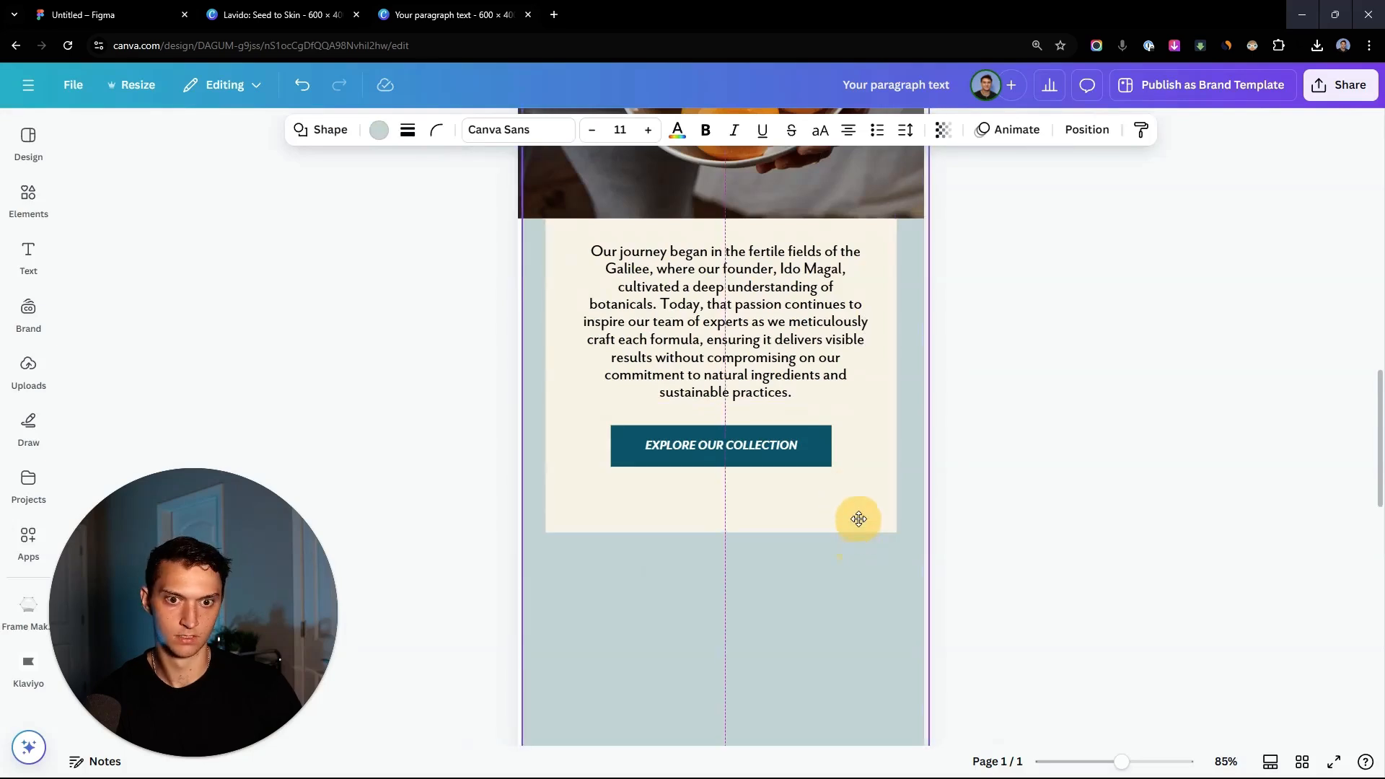
{"action": "left_click", "coordinate": [837, 532]}
{"action": "left_click_drag", "start_coordinate": [837, 532], "coordinate": [841, 501]}
{"action": "left_click", "coordinate": [1046, 433]}
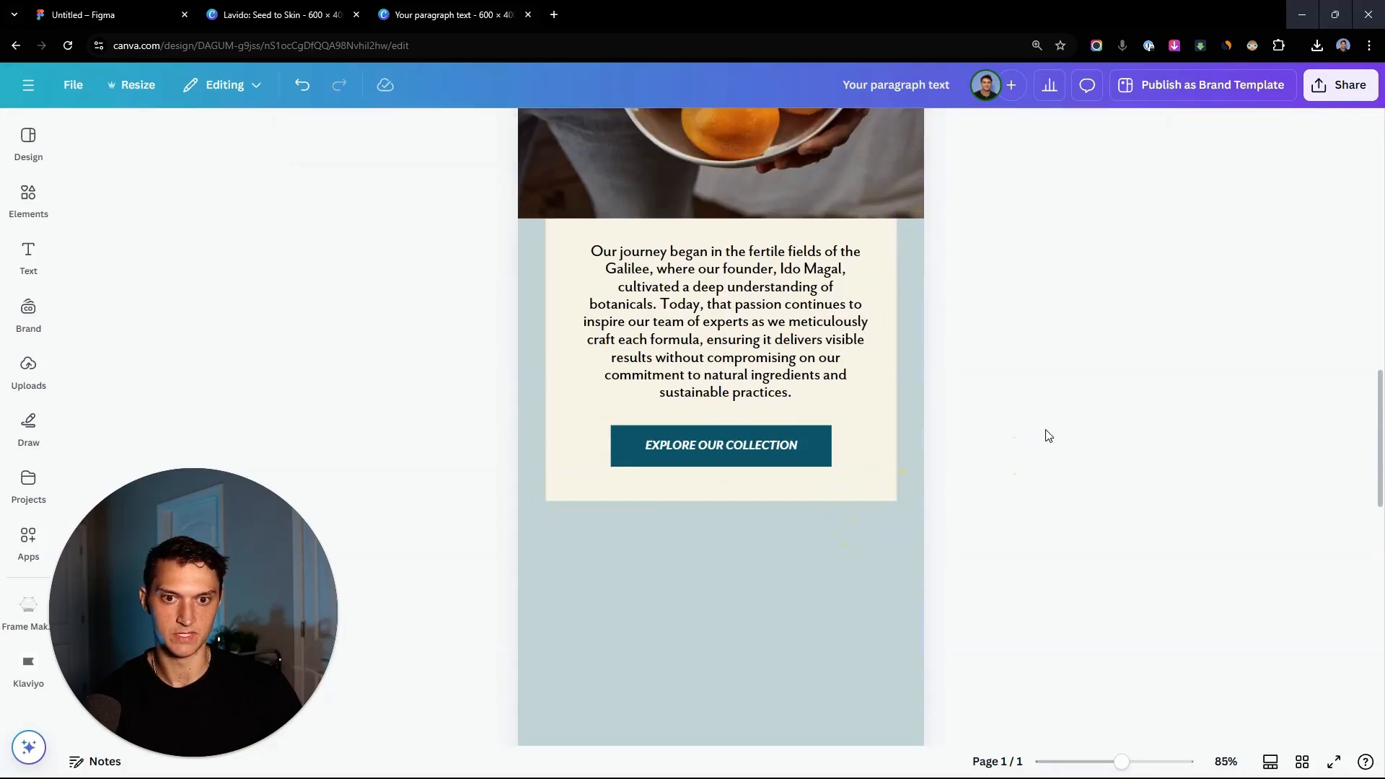
Enlarge the headline to font size 80.1 and re-centre it on the page.
{"action": "scroll", "coordinate": [948, 398], "scroll_direction": "down", "scroll_amount": 2}
{"action": "scroll", "coordinate": [948, 398], "scroll_direction": "up", "scroll_amount": 10}
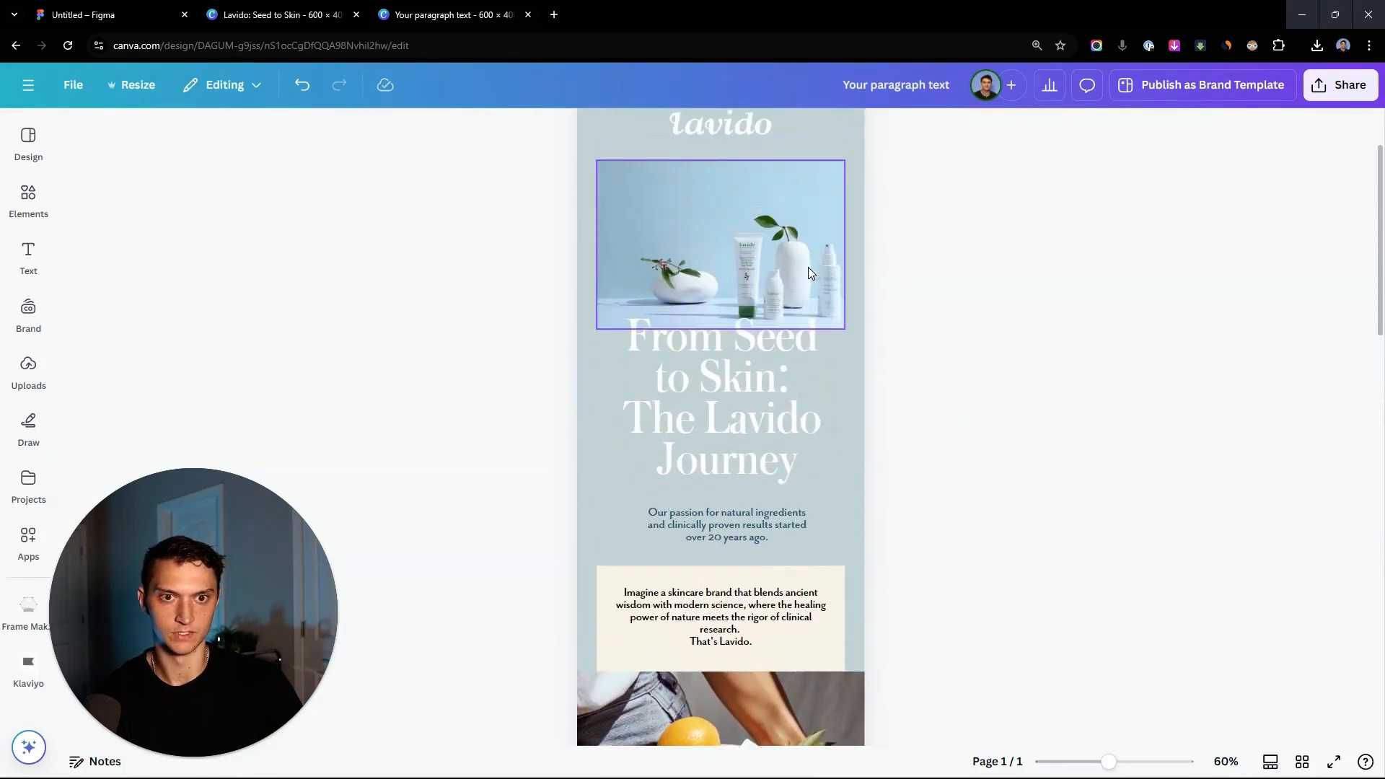
{"action": "scroll", "coordinate": [823, 364], "scroll_direction": "down", "scroll_amount": 2}
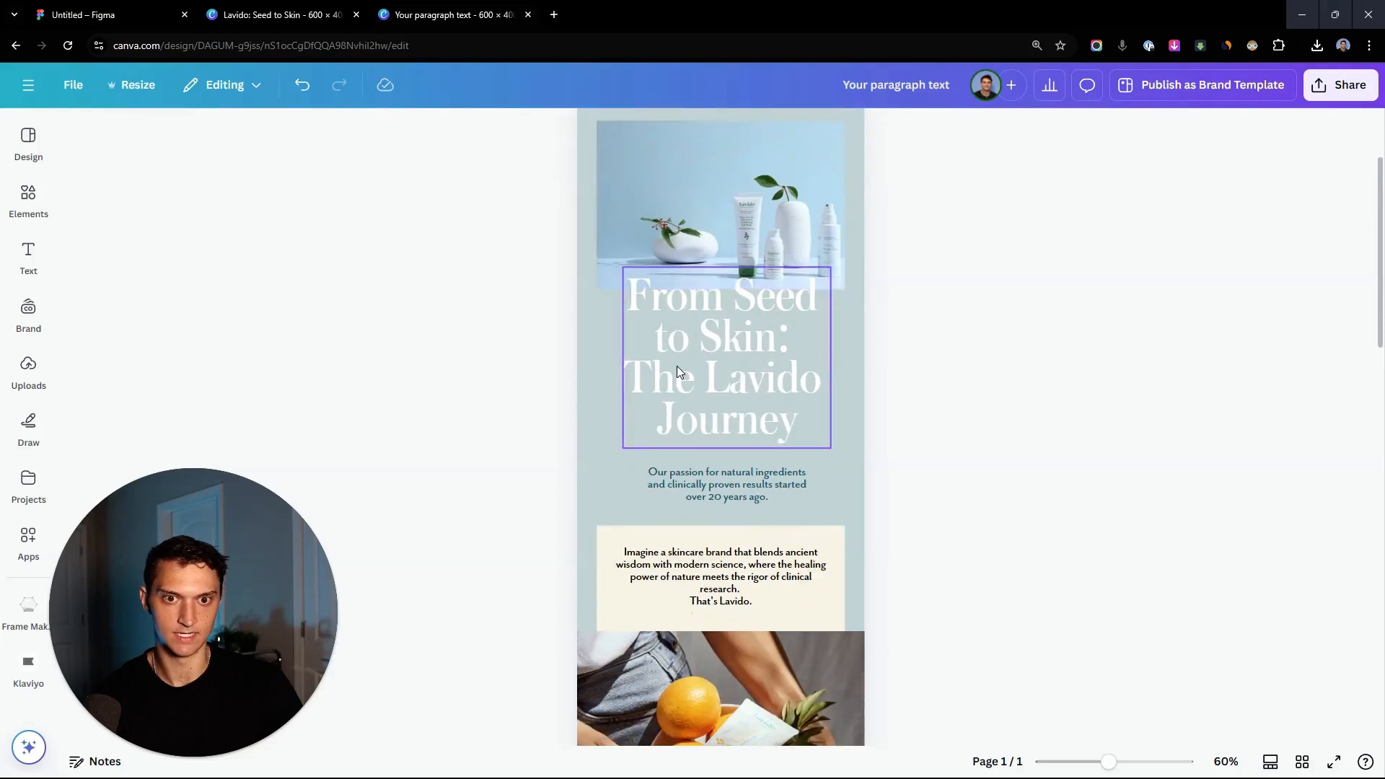
{"action": "left_click_drag", "start_coordinate": [734, 363], "coordinate": [725, 359]}
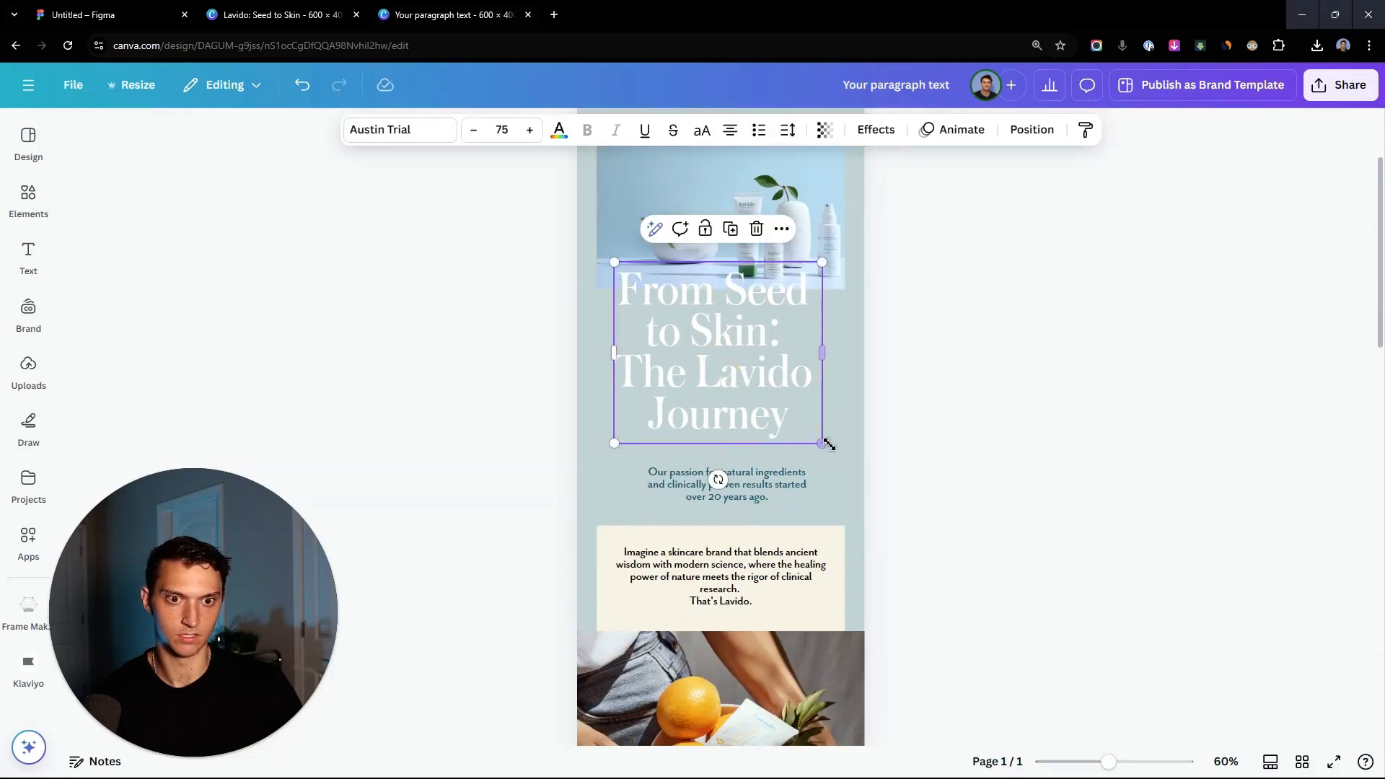
{"action": "left_click_drag", "start_coordinate": [822, 443], "coordinate": [838, 454]}
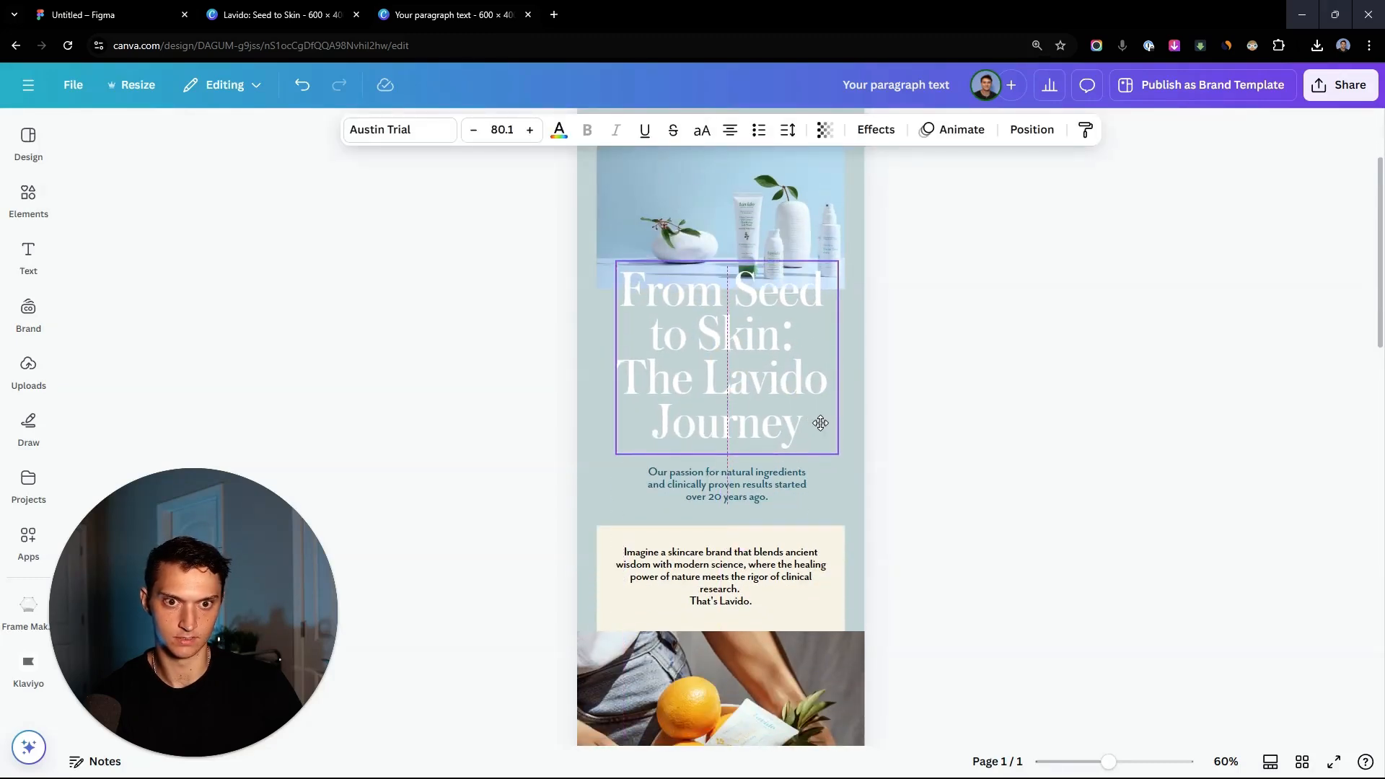
Nudge the teal tagline up slightly so that it sits closer to the headline.
{"action": "scroll", "coordinate": [729, 485], "scroll_direction": "up", "scroll_amount": 5}
{"action": "left_click", "coordinate": [780, 484]}
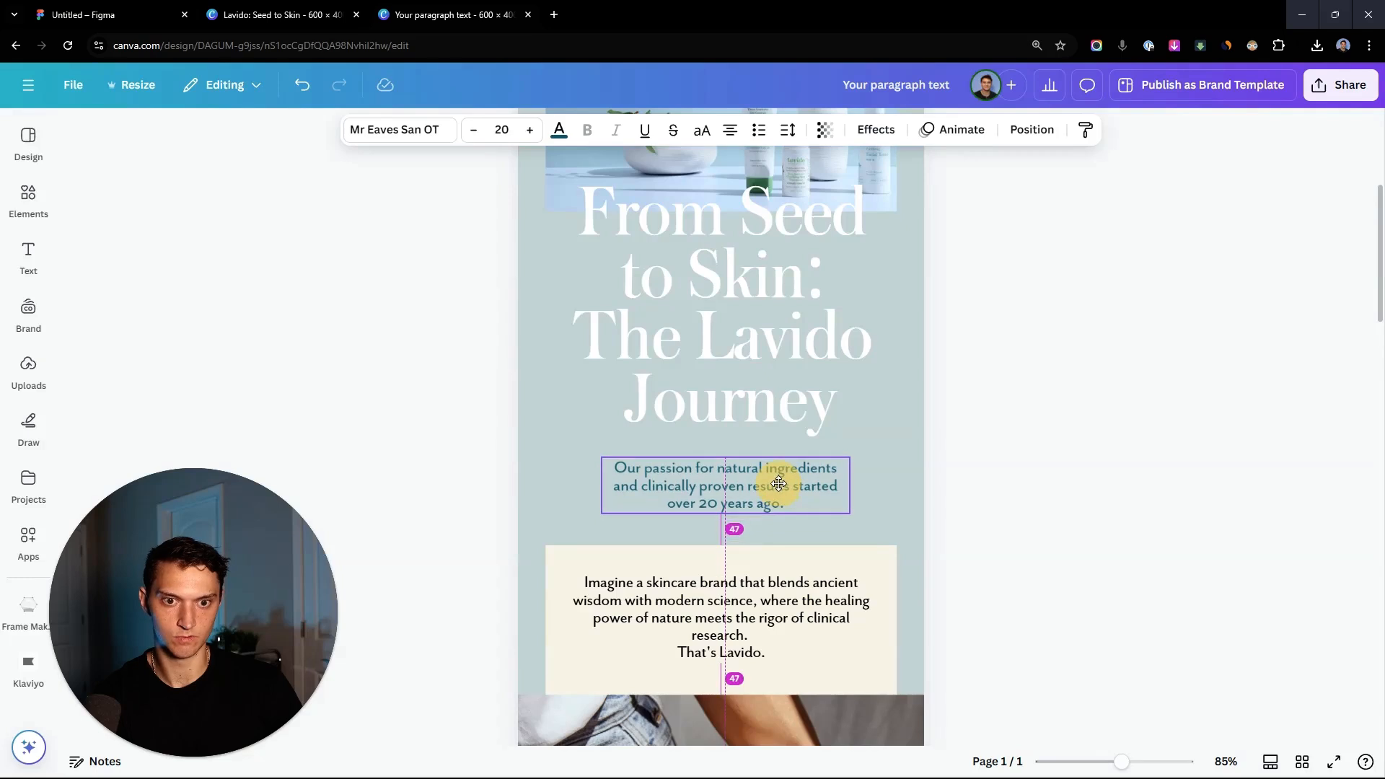
{"action": "left_click_drag", "start_coordinate": [781, 479], "coordinate": [781, 472]}
Raise the cream block's top edge towards the tagline and move the "Imagine a skincare brand…" paragraph up with it.
{"action": "left_click", "coordinate": [792, 546]}
{"action": "mouse_move", "coordinate": [792, 546]}
{"action": "left_mouse_down"}
{"action": "mouse_move", "coordinate": [810, 532]}
{"action": "mouse_move", "coordinate": [798, 566]}
{"action": "left_mouse_up"}
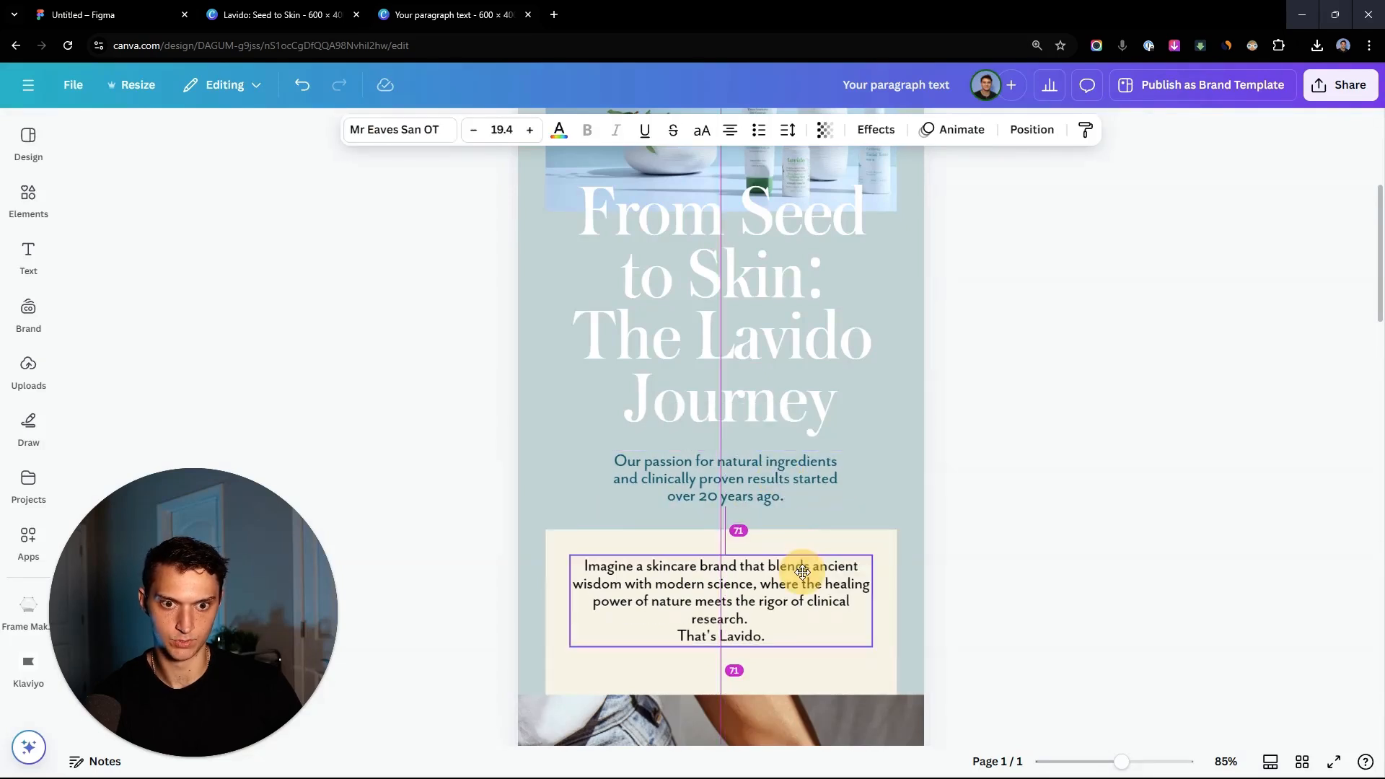
{"action": "left_click", "coordinate": [808, 336]}
{"action": "left_click", "coordinate": [827, 482]}
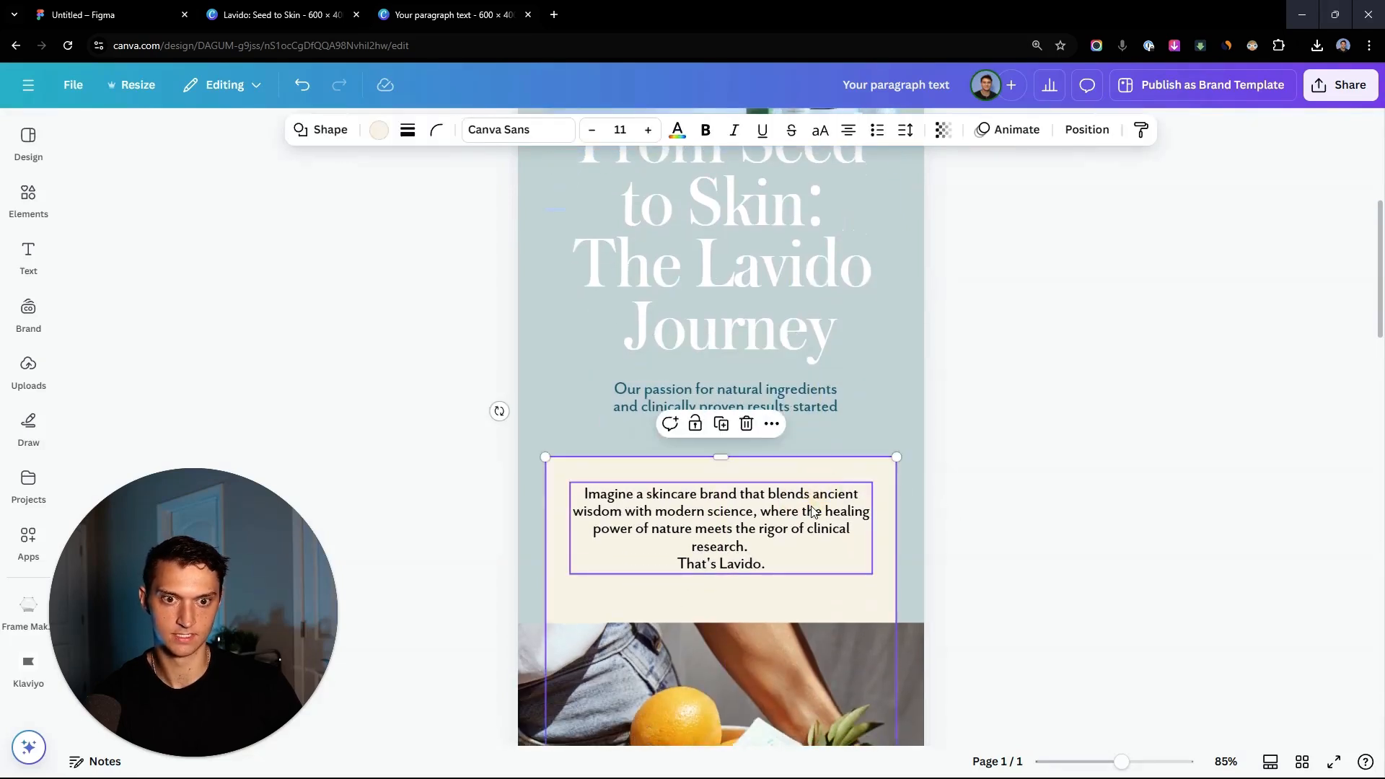
Move the orange-bowl photo up slightly so that it sits closer to the "Imagine a skincare brand…" paragraph.
{"action": "left_click", "coordinate": [812, 505]}
{"action": "scroll", "coordinate": [725, 519], "scroll_direction": "down", "scroll_amount": 3}
{"action": "left_click_drag", "start_coordinate": [804, 636], "coordinate": [804, 612]}
{"action": "left_click", "coordinate": [965, 541]}
Move the "Our journey began…" paragraph up towards the photo and tighten the spacing around the button below it.
{"action": "scroll", "coordinate": [965, 542], "scroll_direction": "down", "scroll_amount": 2}
{"action": "left_click", "coordinate": [764, 390]}
{"action": "scroll", "coordinate": [794, 448], "scroll_direction": "down", "scroll_amount": 5}
{"action": "left_click_drag", "start_coordinate": [788, 475], "coordinate": [782, 455]}
{"action": "scroll", "coordinate": [781, 455], "scroll_direction": "down", "scroll_amount": 2}
{"action": "left_click_drag", "start_coordinate": [778, 529], "coordinate": [773, 523]}
{"action": "left_click", "coordinate": [971, 366]}
Paste the copied teal Lavido footer into the design and place it directly below the cream block.
{"action": "scroll", "coordinate": [971, 365], "scroll_direction": "down", "scroll_amount": 3}
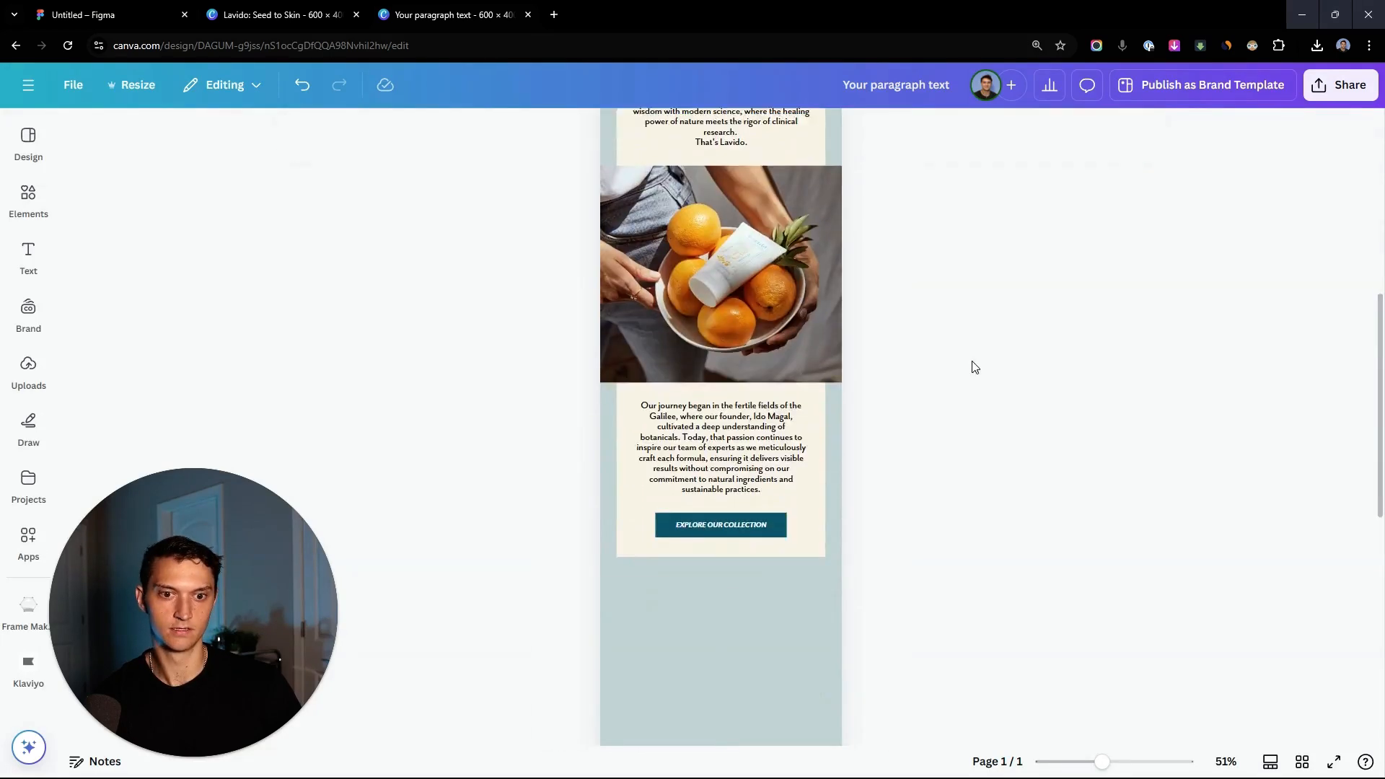
{"action": "scroll", "coordinate": [971, 366], "scroll_direction": "down", "scroll_amount": 4}
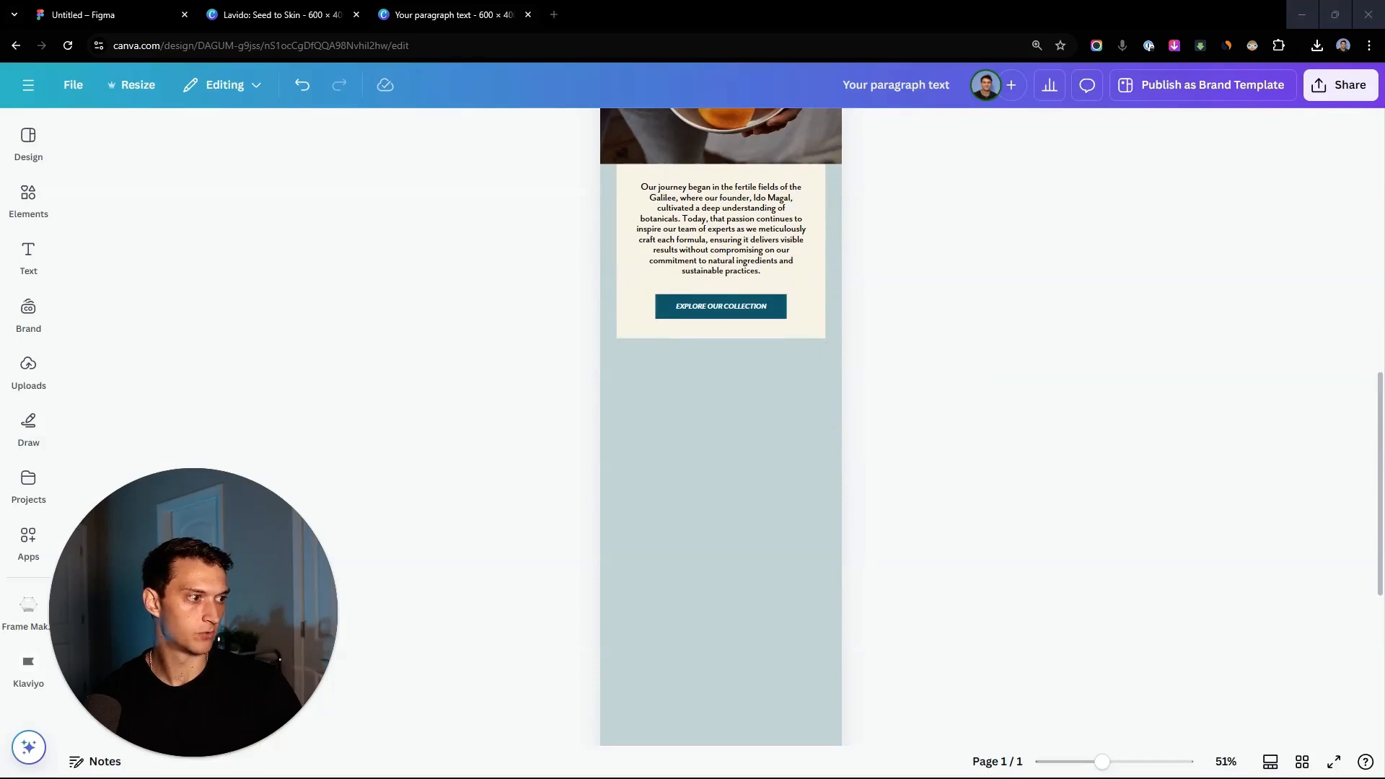
{"action": "key", "text": "ctrl+v"}
{"action": "left_click_drag", "start_coordinate": [762, 341], "coordinate": [756, 369]}
{"action": "left_click", "coordinate": [946, 431]}
{"action": "scroll", "coordinate": [946, 431], "scroll_direction": "up", "scroll_amount": 3}
Examine the footer's logo, description, three shop buttons, address and links, and how it fits with the email above.
{"action": "left_click", "coordinate": [754, 341]}
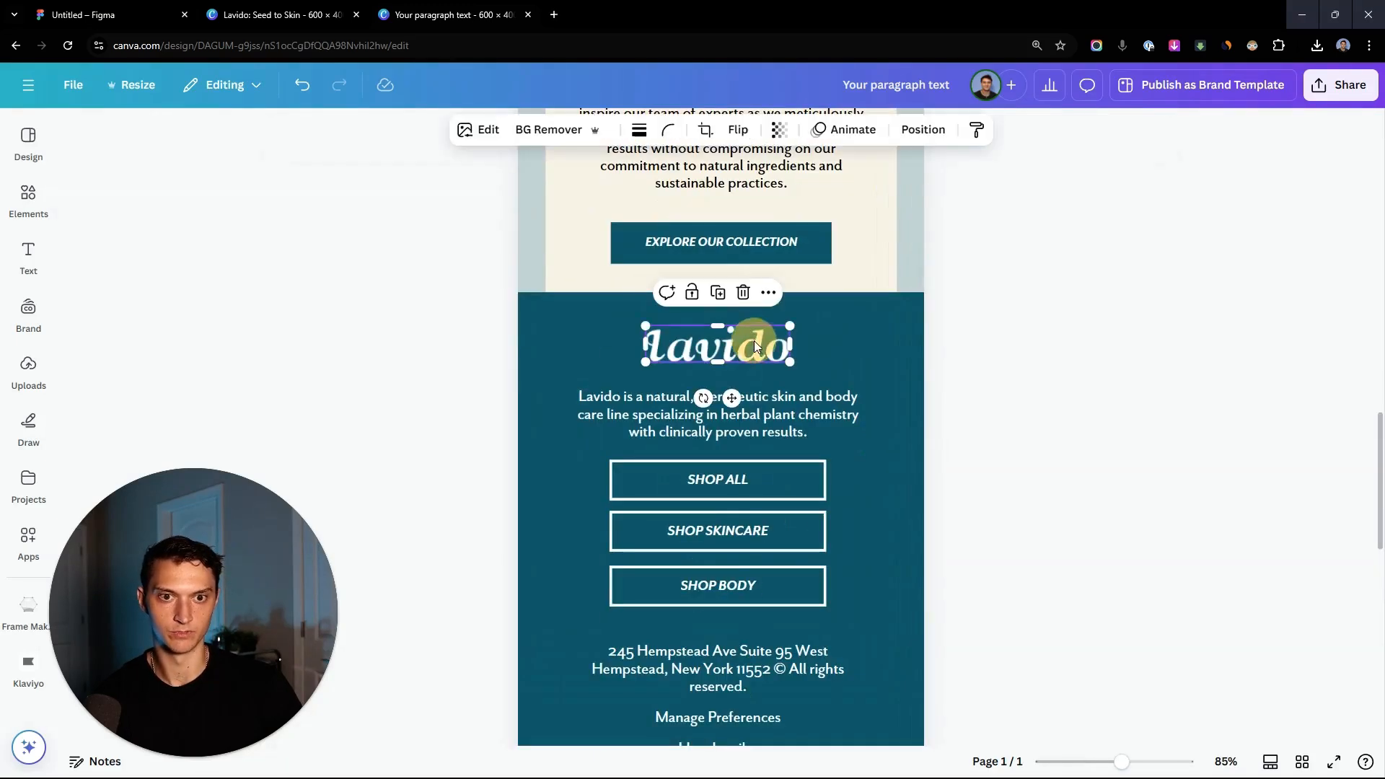
{"action": "left_click", "coordinate": [787, 410]}
{"action": "scroll", "coordinate": [787, 410], "scroll_direction": "down", "scroll_amount": 1}
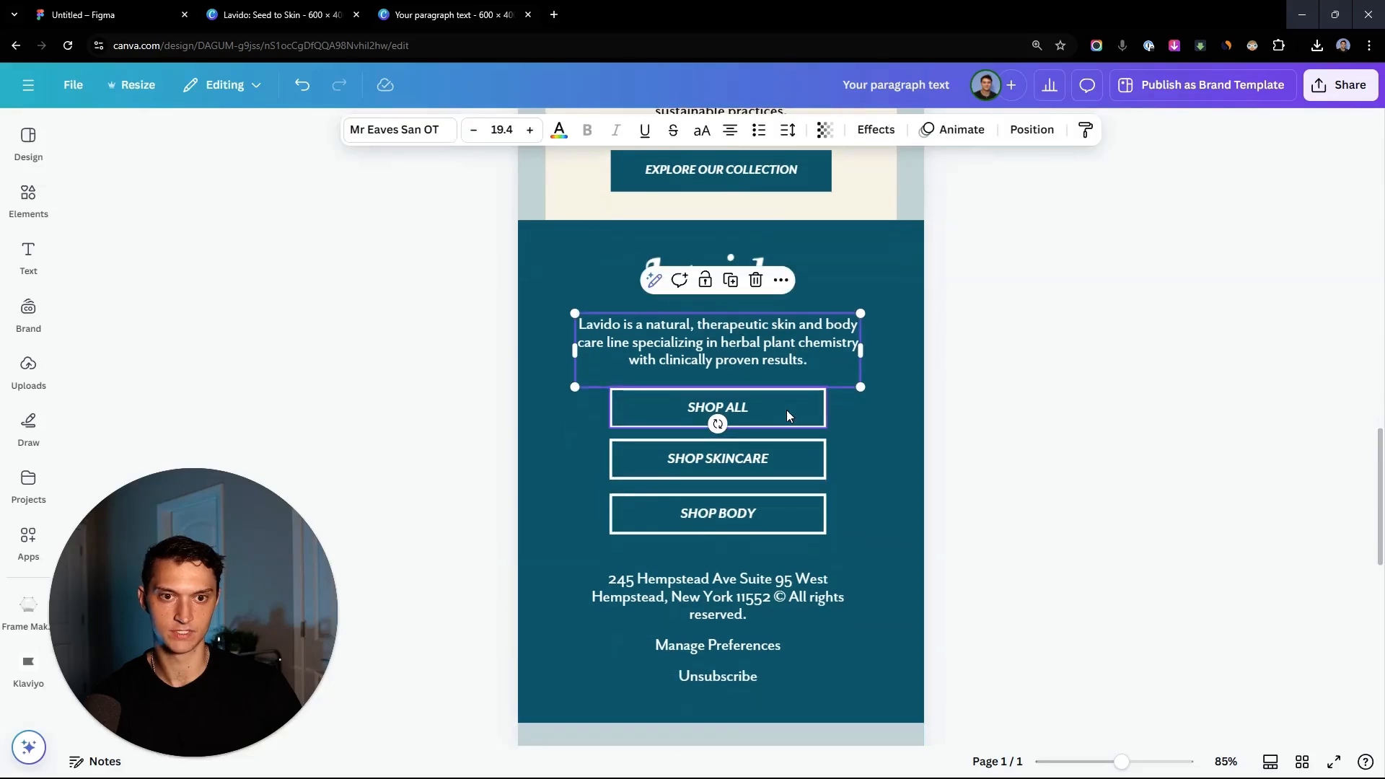
{"action": "scroll", "coordinate": [738, 603], "scroll_direction": "down", "scroll_amount": 2}
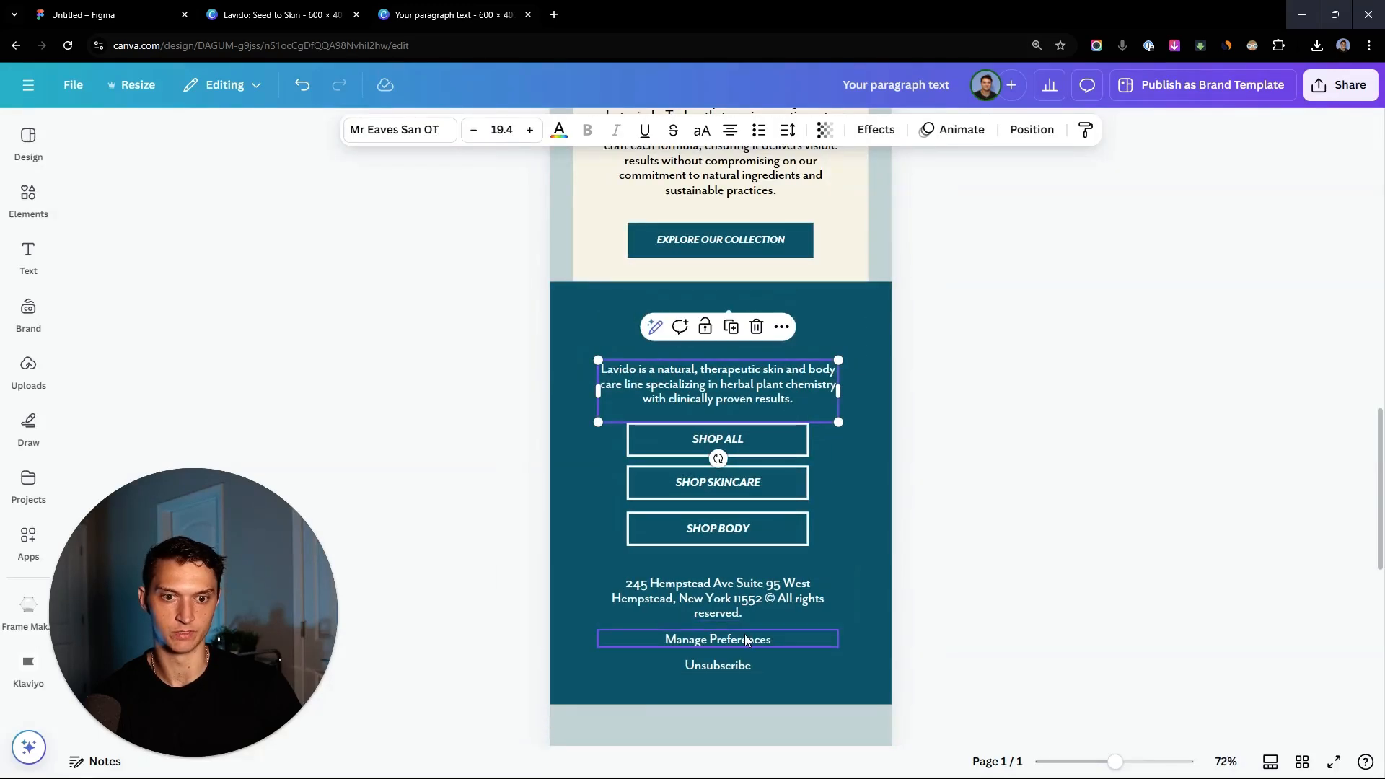
{"action": "scroll", "coordinate": [778, 667], "scroll_direction": "down", "scroll_amount": 1}
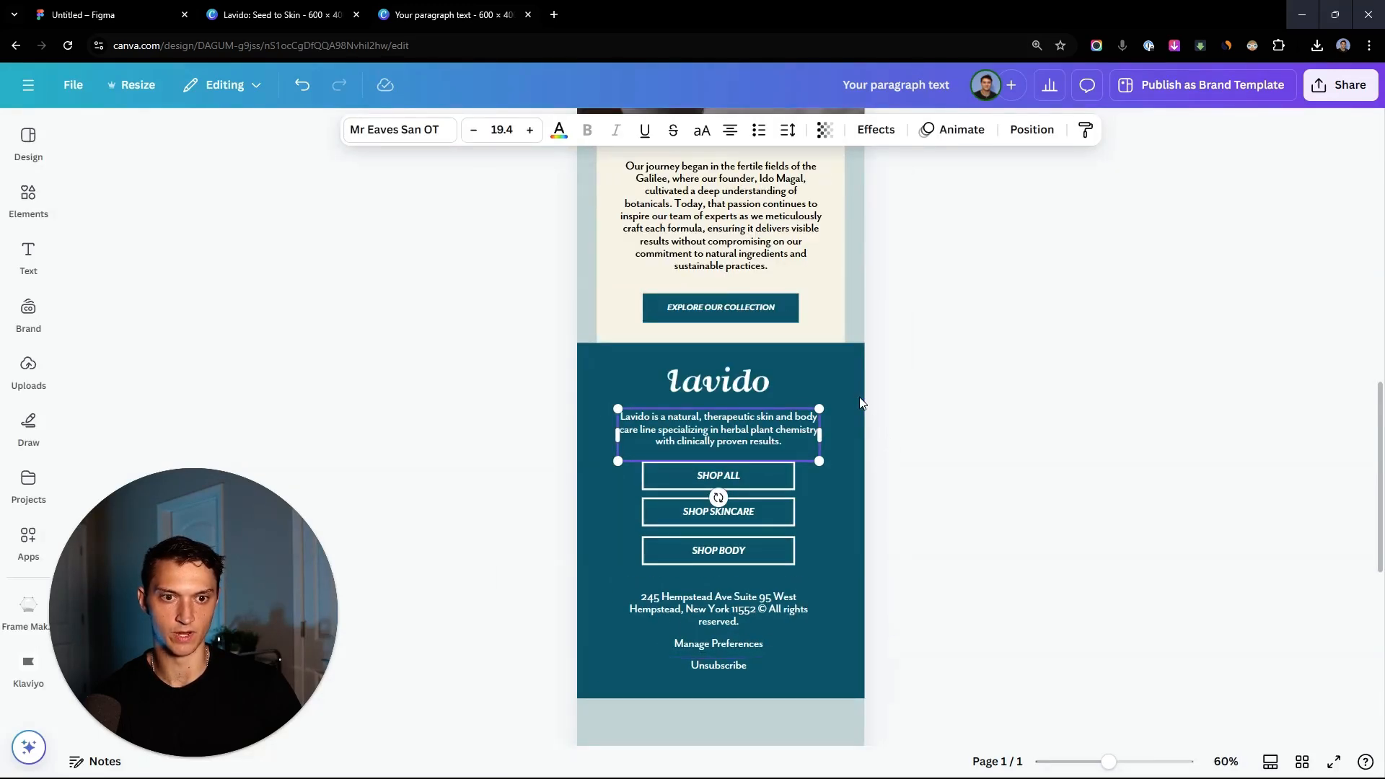
{"action": "left_click", "coordinate": [832, 388]}
{"action": "scroll", "coordinate": [632, 367], "scroll_direction": "down", "scroll_amount": 1}
{"action": "scroll", "coordinate": [632, 366], "scroll_direction": "up", "scroll_amount": 1}
{"action": "scroll", "coordinate": [632, 365], "scroll_direction": "up", "scroll_amount": 1}
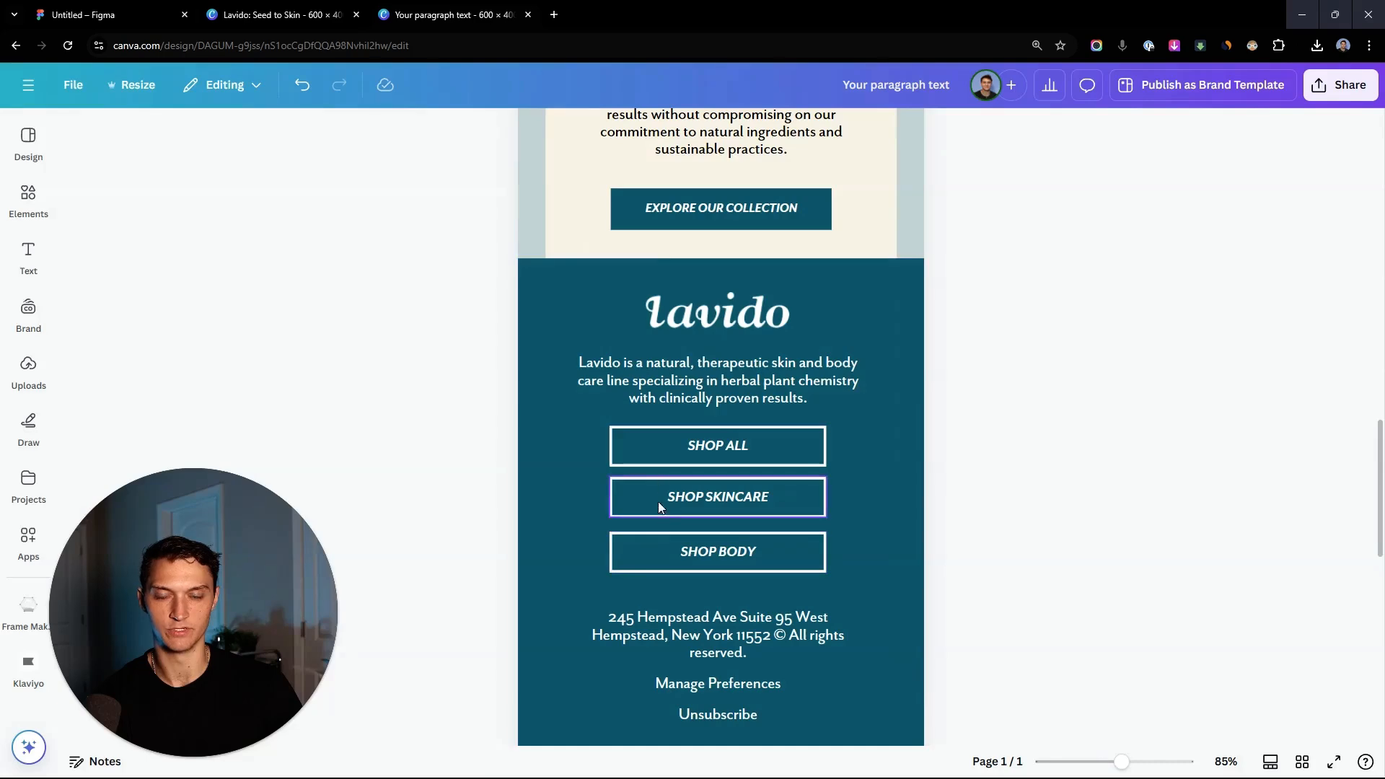
{"action": "scroll", "coordinate": [716, 495], "scroll_direction": "down", "scroll_amount": 1}
{"action": "scroll", "coordinate": [877, 500], "scroll_direction": "up", "scroll_amount": 1}
{"action": "scroll", "coordinate": [876, 503], "scroll_direction": "up", "scroll_amount": 2}
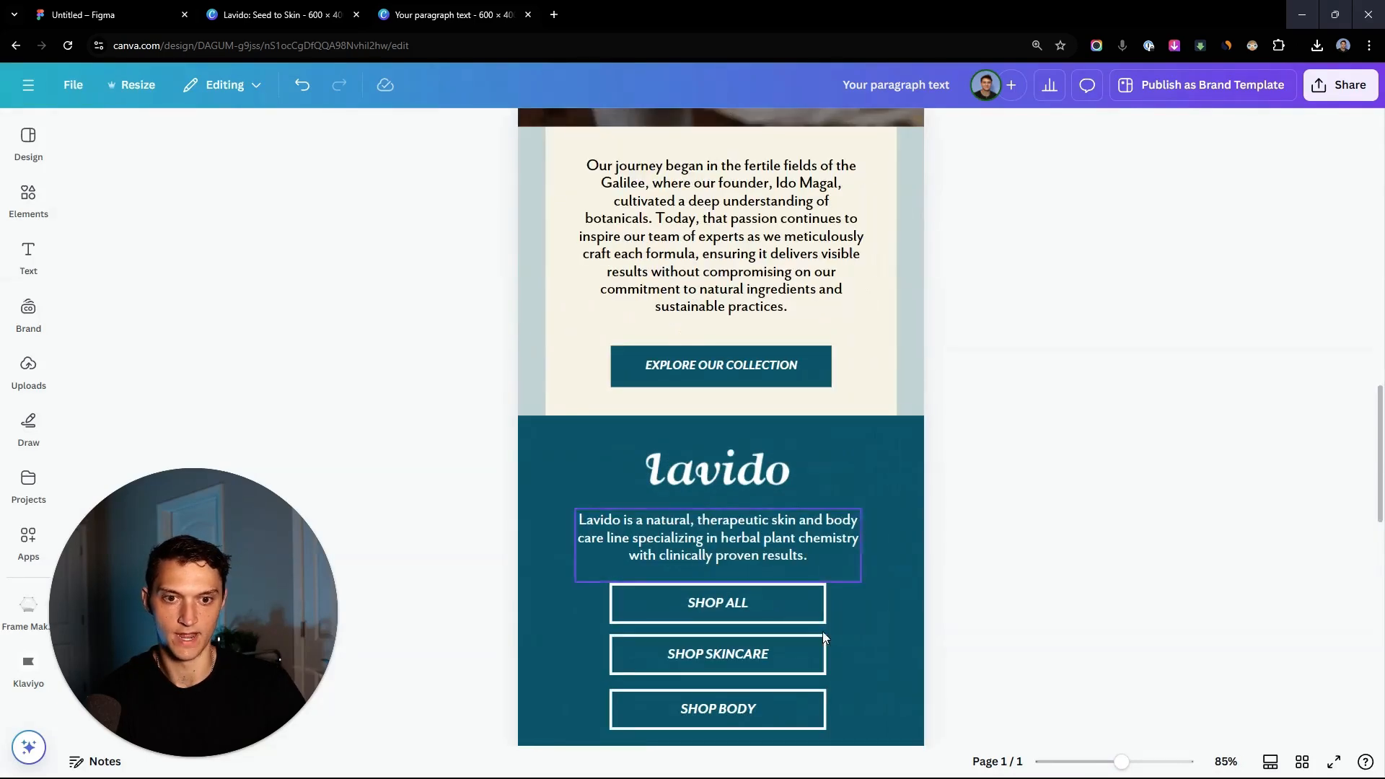
{"action": "scroll", "coordinate": [833, 574], "scroll_direction": "down", "scroll_amount": 2}
{"action": "scroll", "coordinate": [603, 335], "scroll_direction": "down", "scroll_amount": 3}
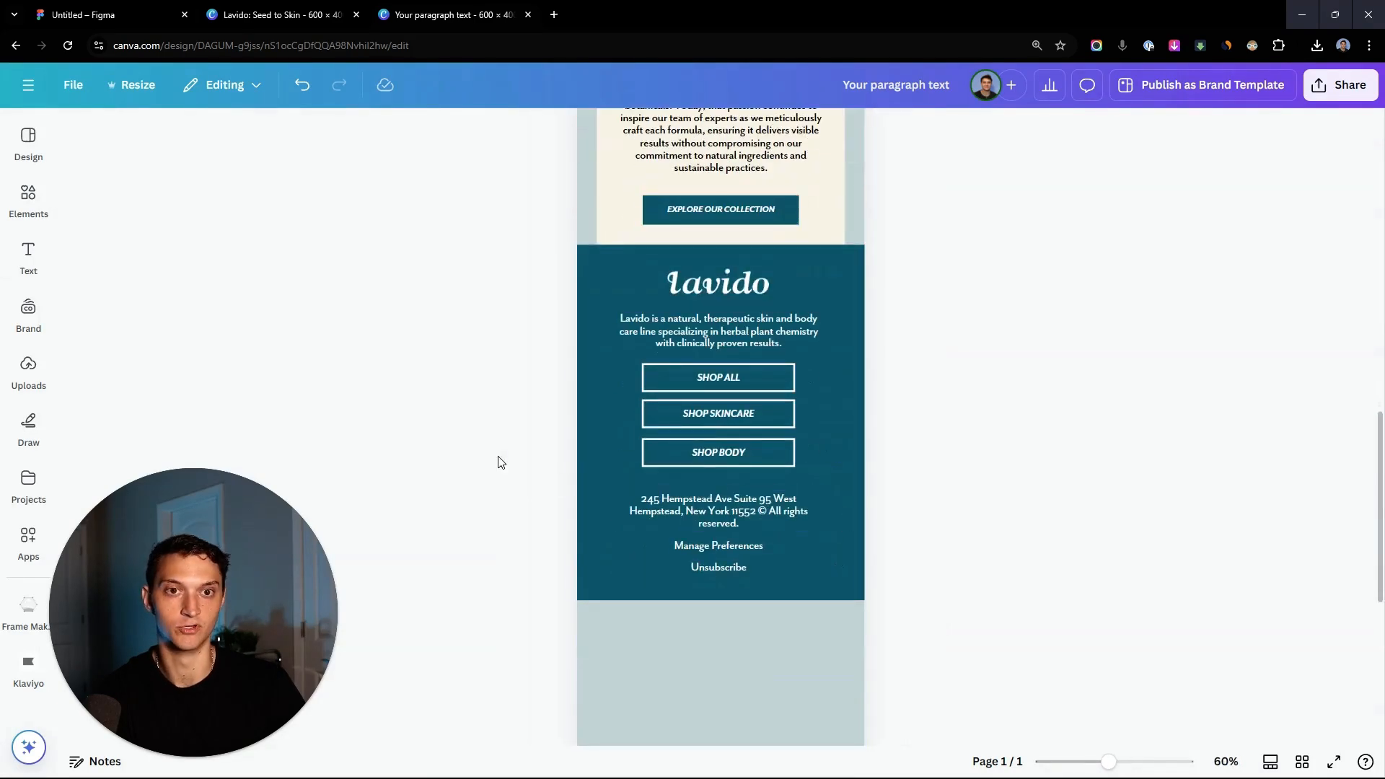
{"action": "scroll", "coordinate": [456, 440], "scroll_direction": "down", "scroll_amount": 2}
{"action": "scroll", "coordinate": [480, 418], "scroll_direction": "down", "scroll_amount": 1}
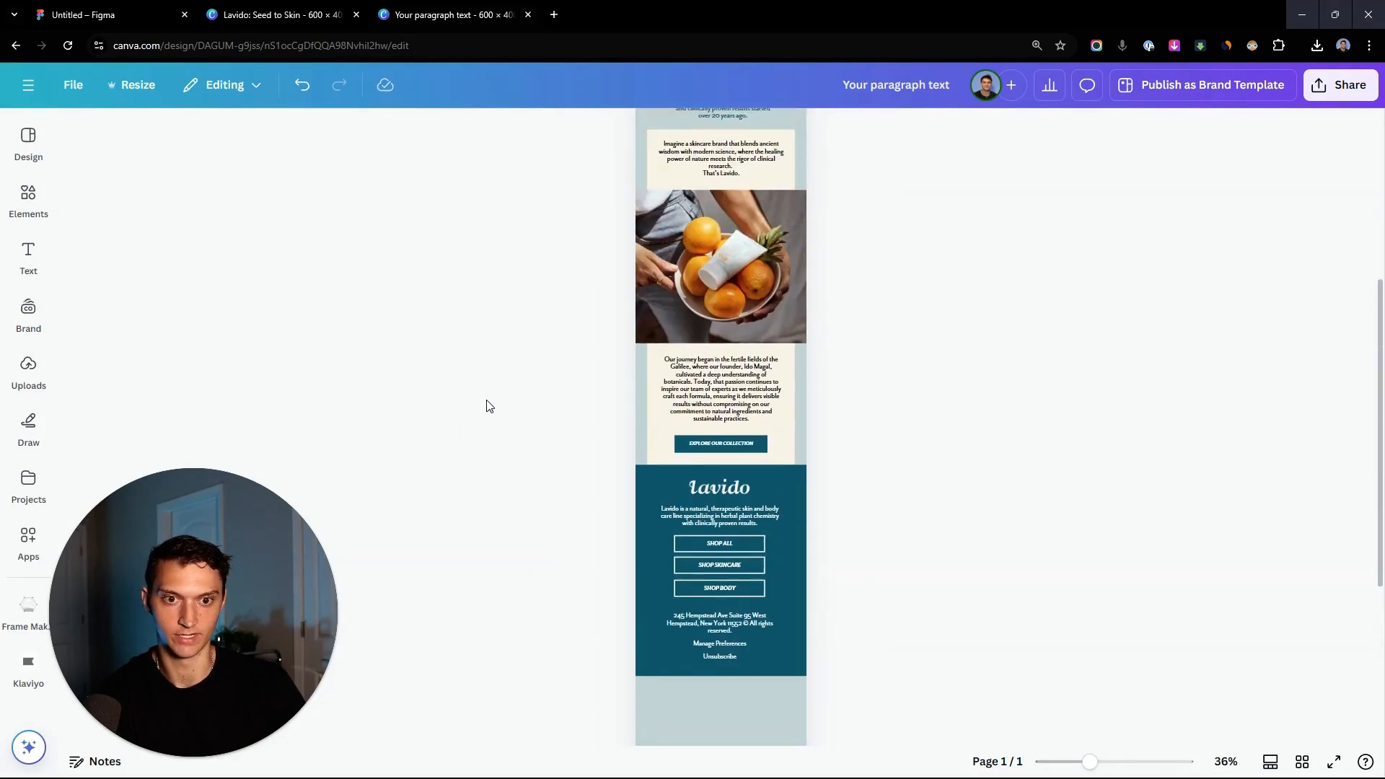
{"action": "scroll", "coordinate": [513, 426], "scroll_direction": "up", "scroll_amount": 5}
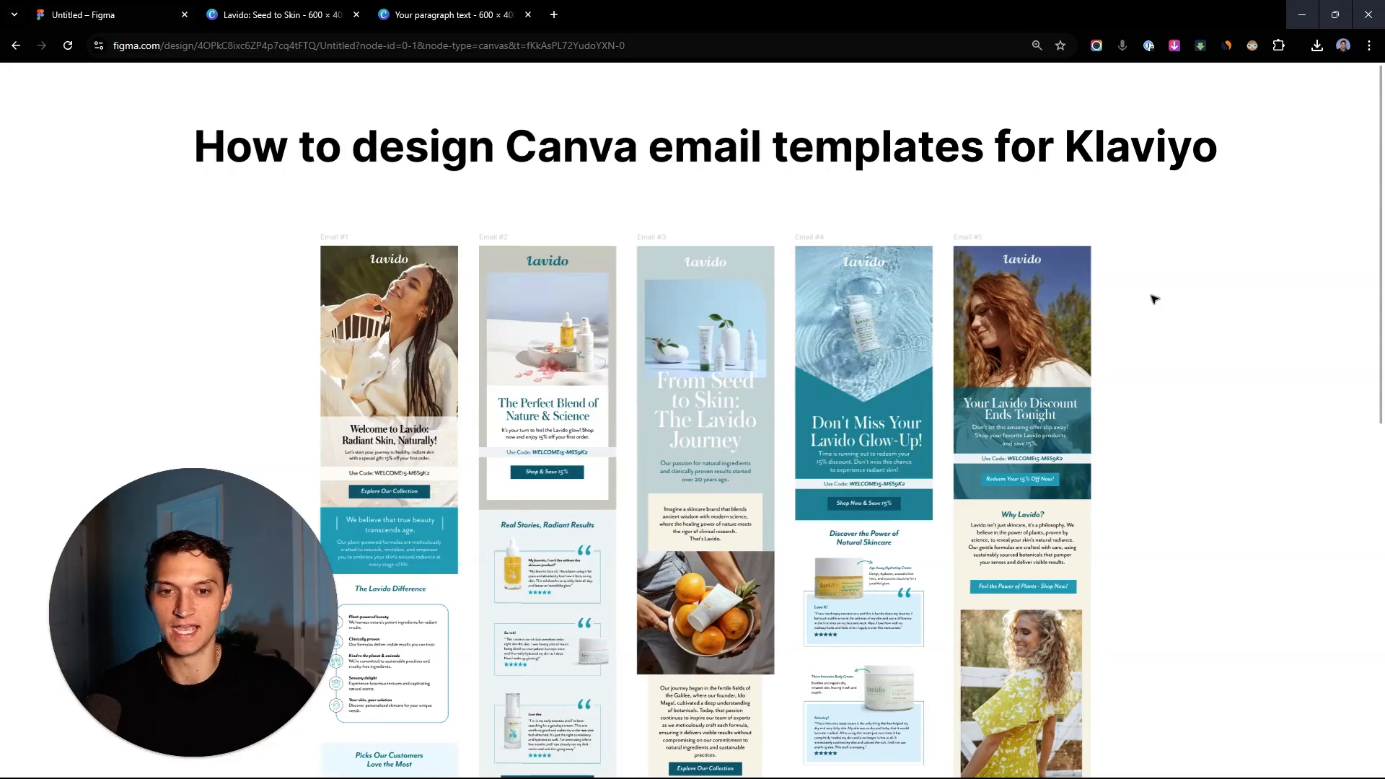
{"action": "scroll", "coordinate": [1232, 526], "scroll_direction": "down", "scroll_amount": 1}
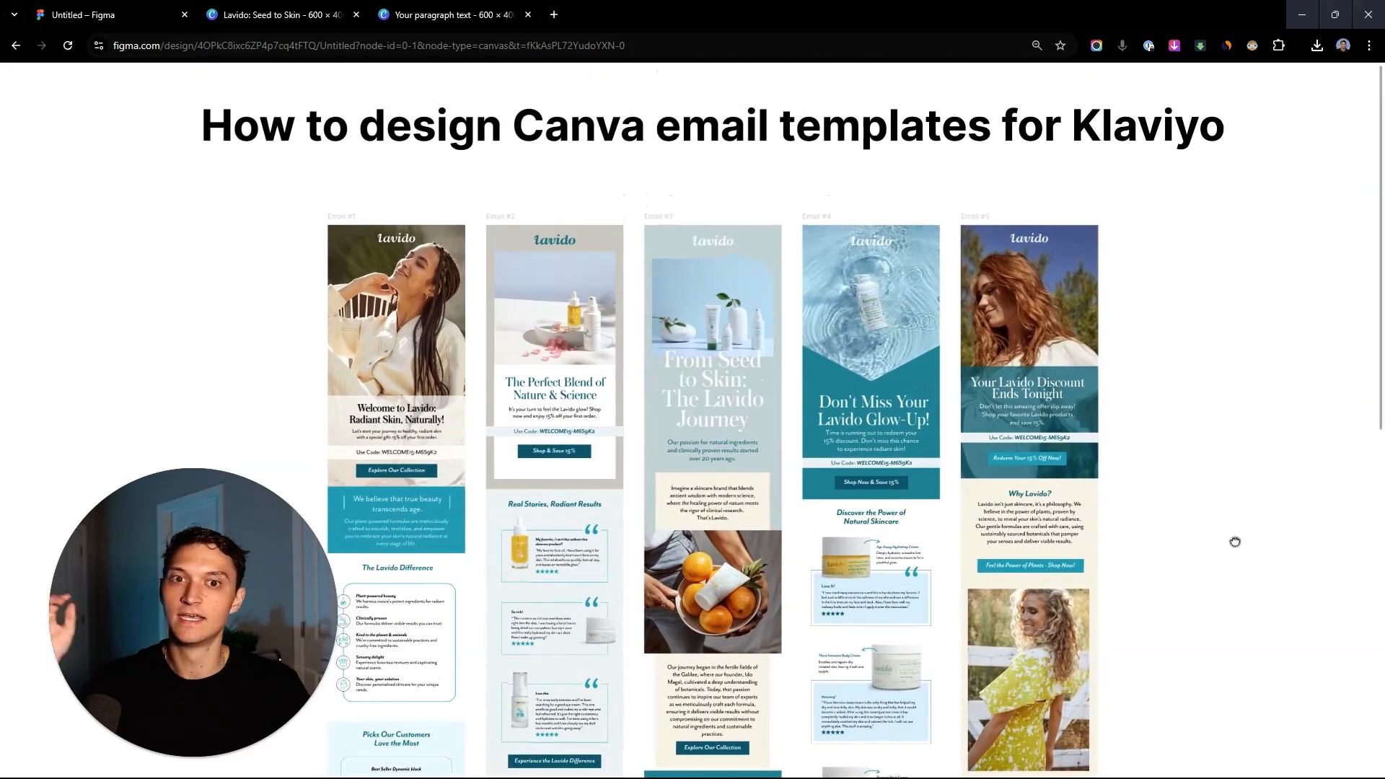
{"action": "mouse_move", "coordinate": [1237, 544]}
{"action": "left_mouse_down"}
{"action": "mouse_move", "coordinate": [1227, 442]}
{"action": "mouse_move", "coordinate": [1244, 207]}
{"action": "mouse_move", "coordinate": [1290, 527]}
{"action": "mouse_move", "coordinate": [1215, 554]}
{"action": "left_mouse_up"}
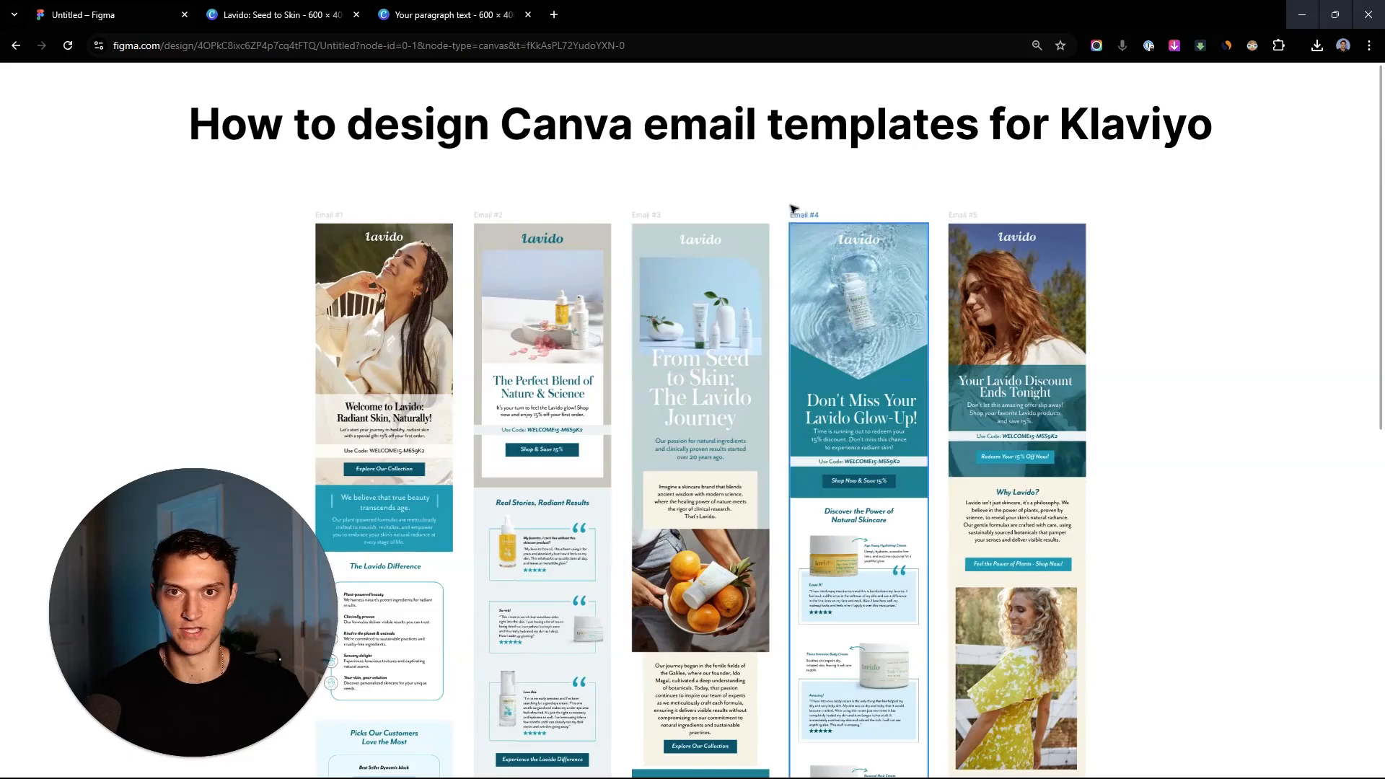
Open the website zhs-ecom.com in a new browser tab.
{"action": "left_click", "coordinate": [554, 14]}
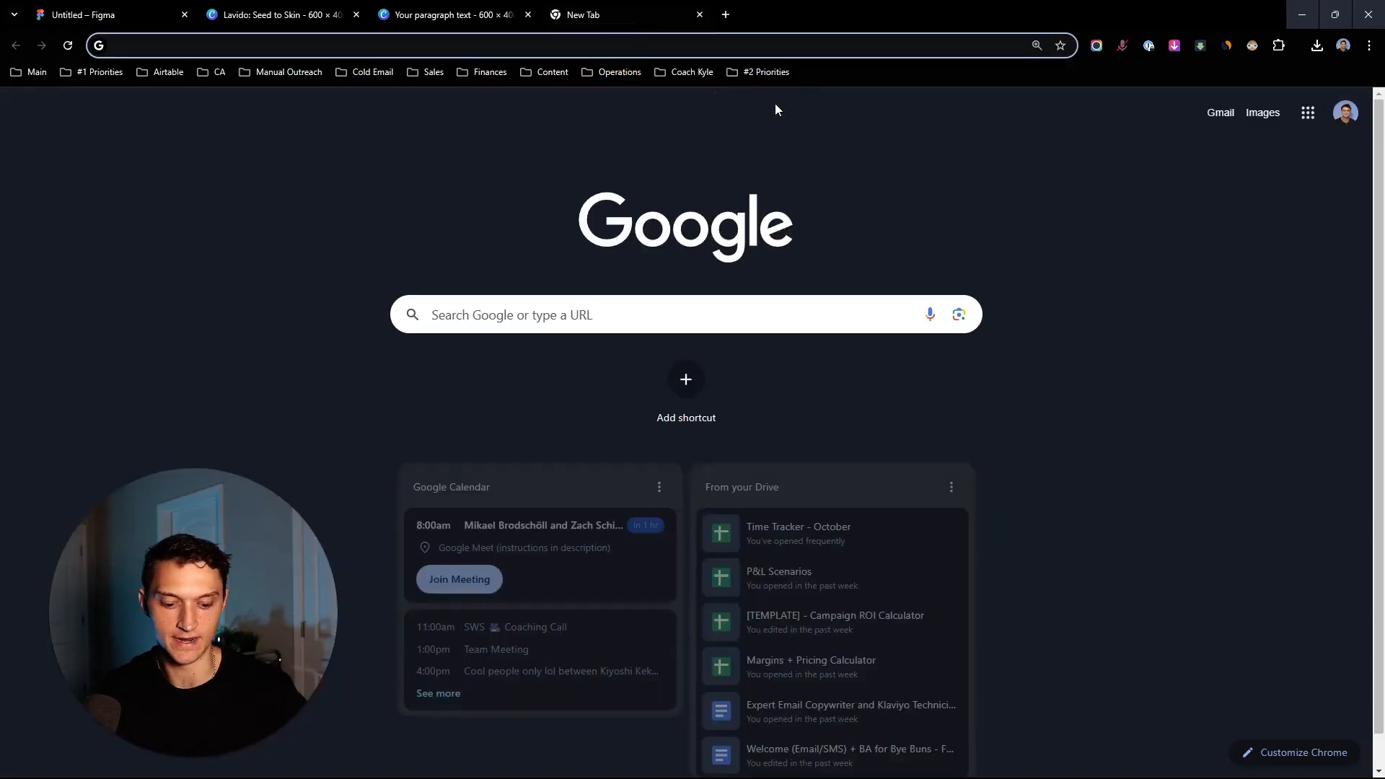
{"action": "type", "text": "zhs"}
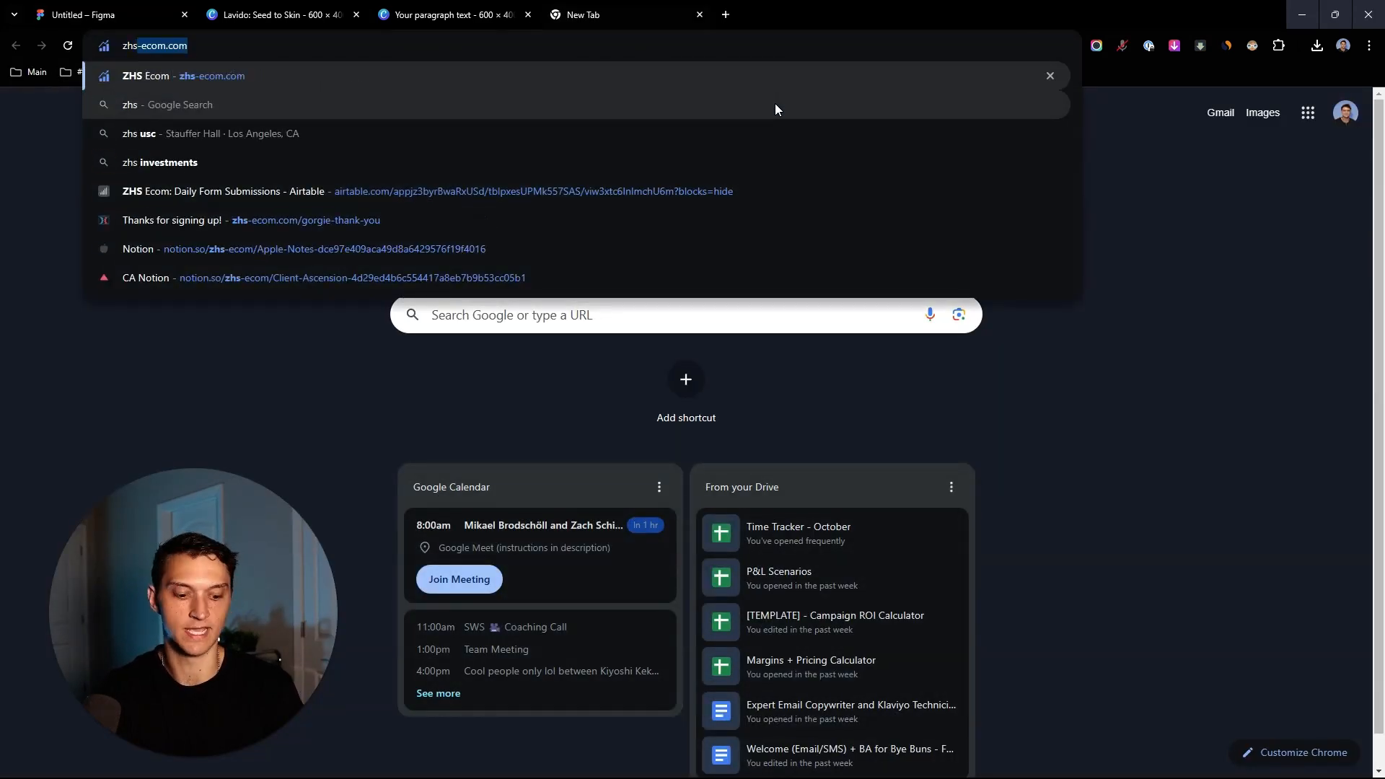
{"action": "type", "text": "-ecom.com"}
{"action": "key", "text": "Return"}
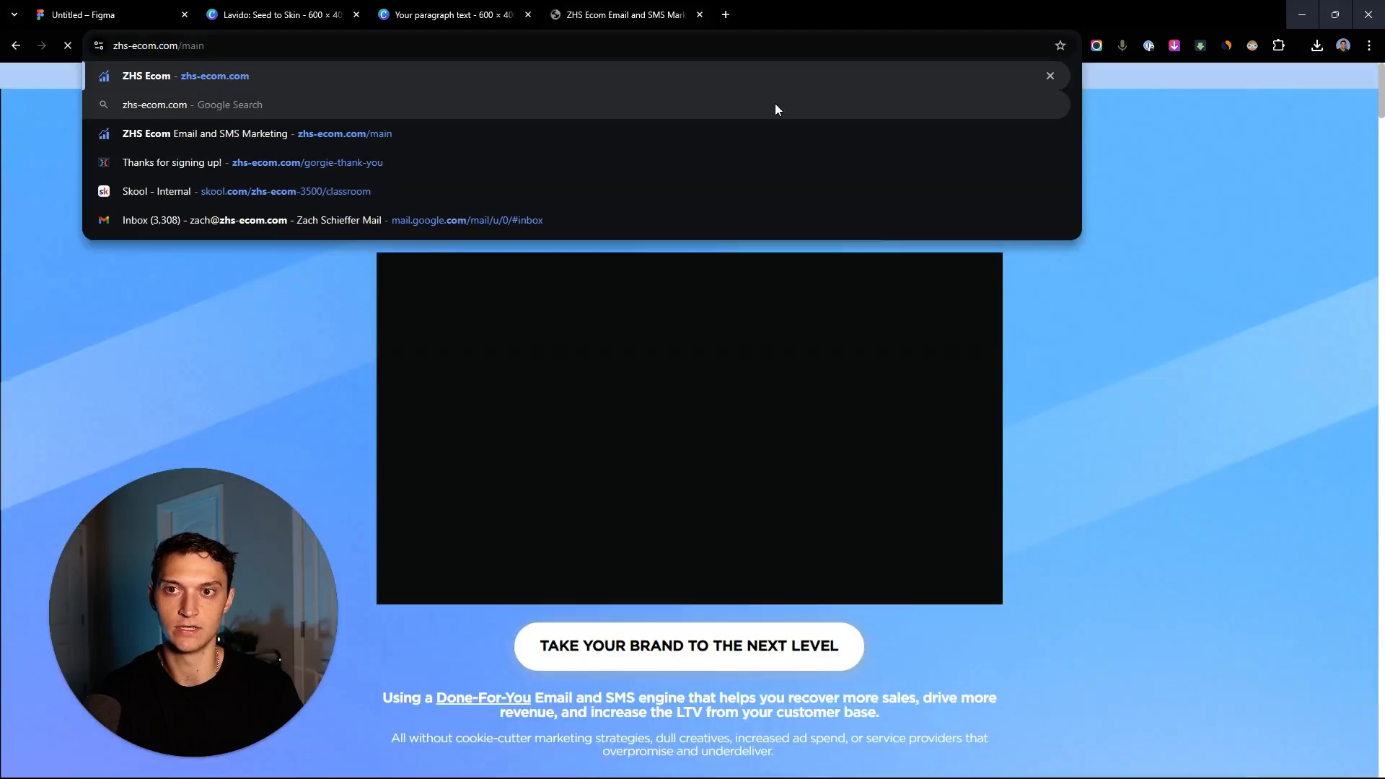